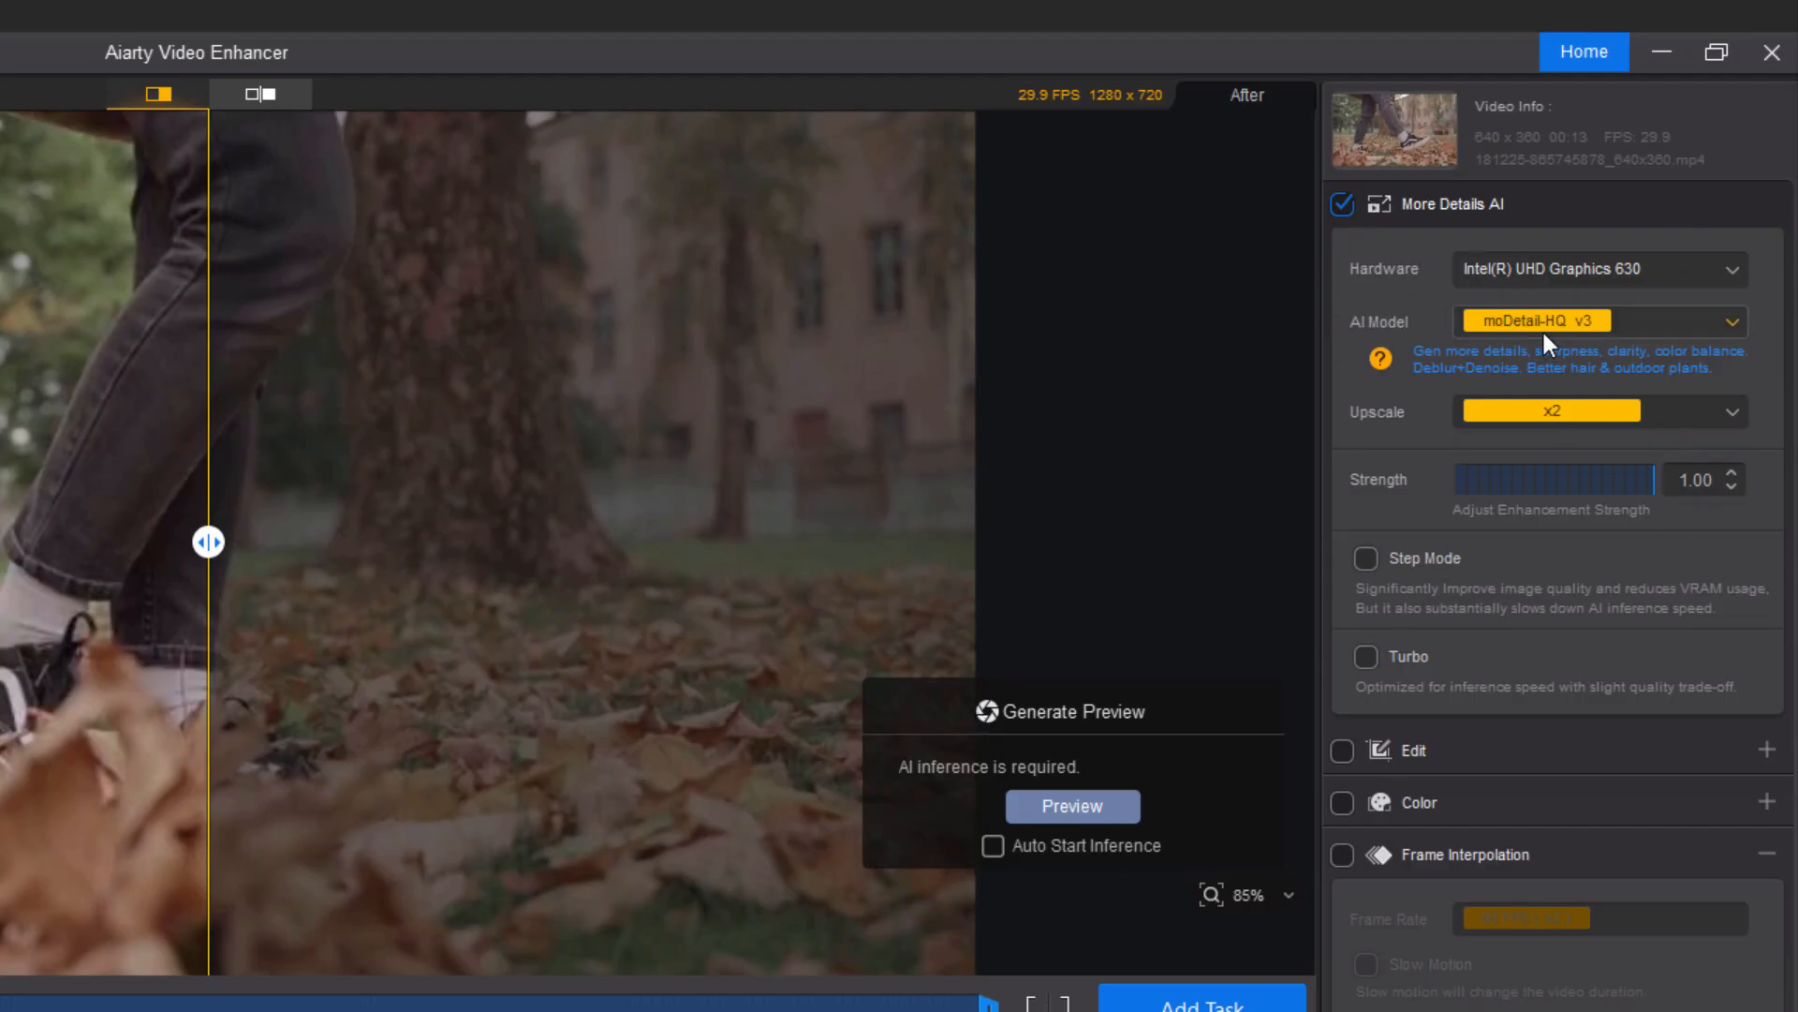
# Try the Smooth-HQ v3 and superVideo vHQ AI models for the More Details AI enhancement.
pyautogui.click(1731, 322)
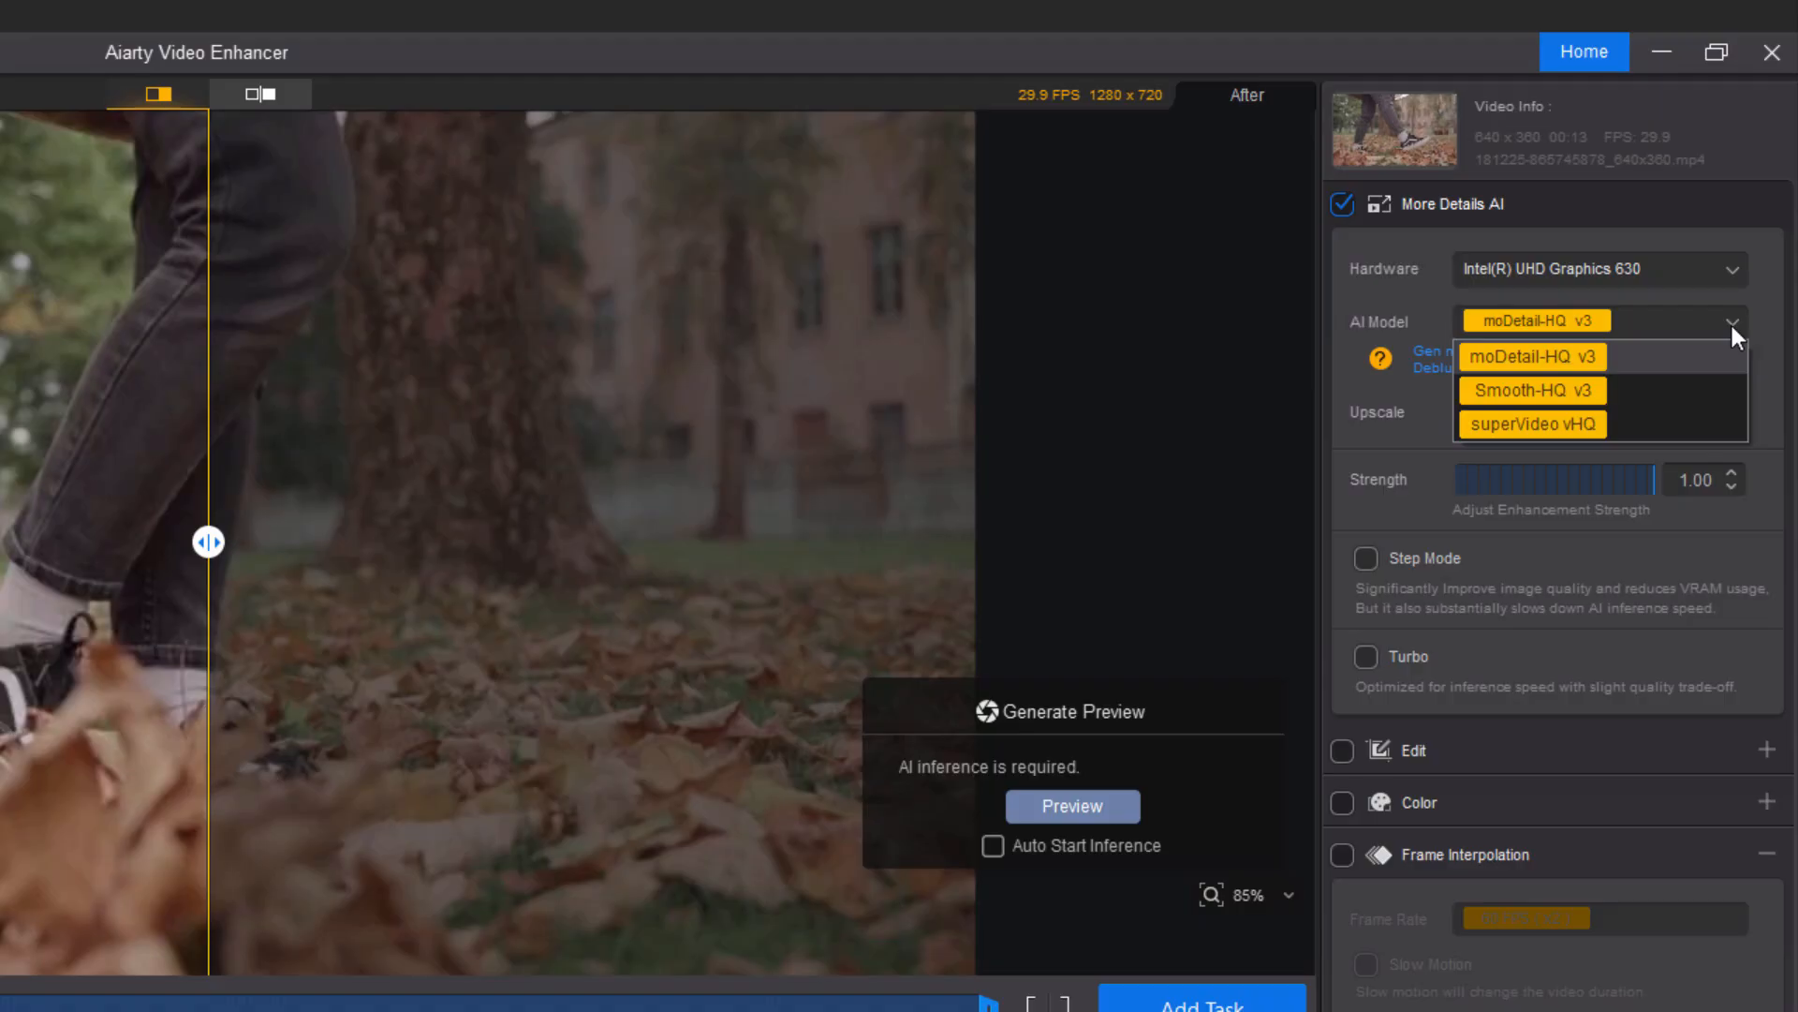
pyautogui.click(1514, 357)
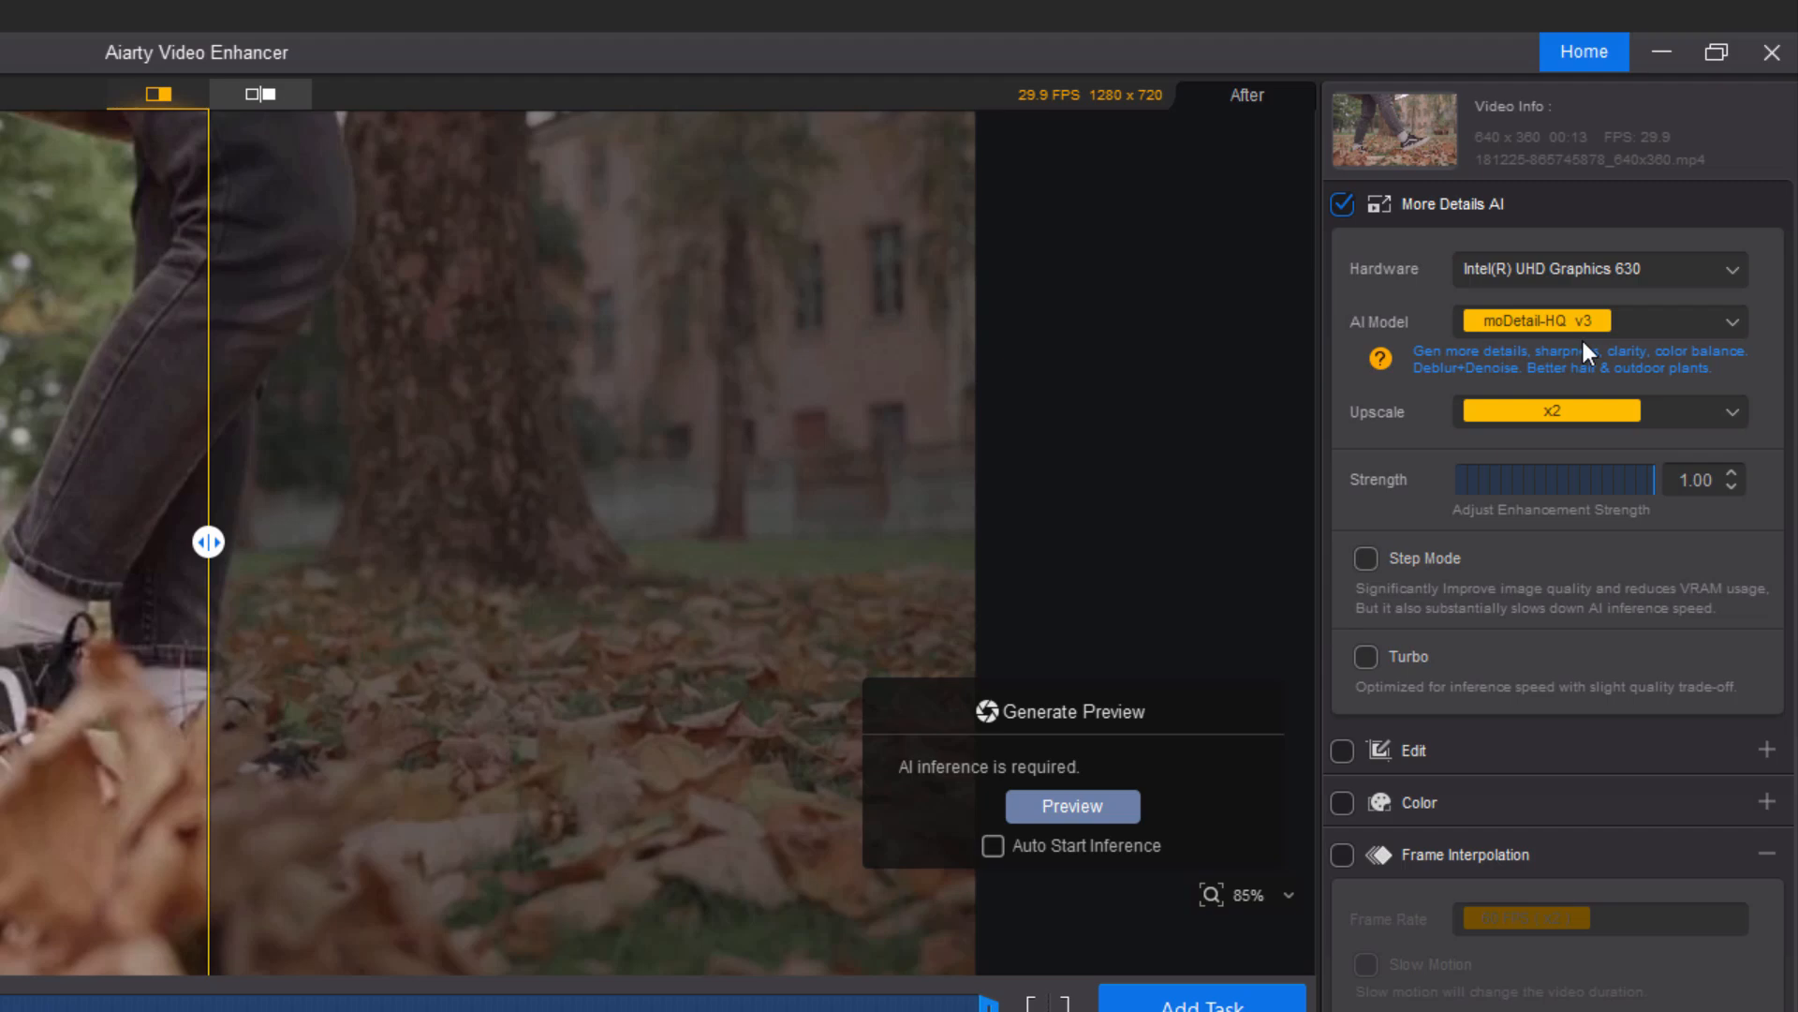
pyautogui.click(1645, 320)
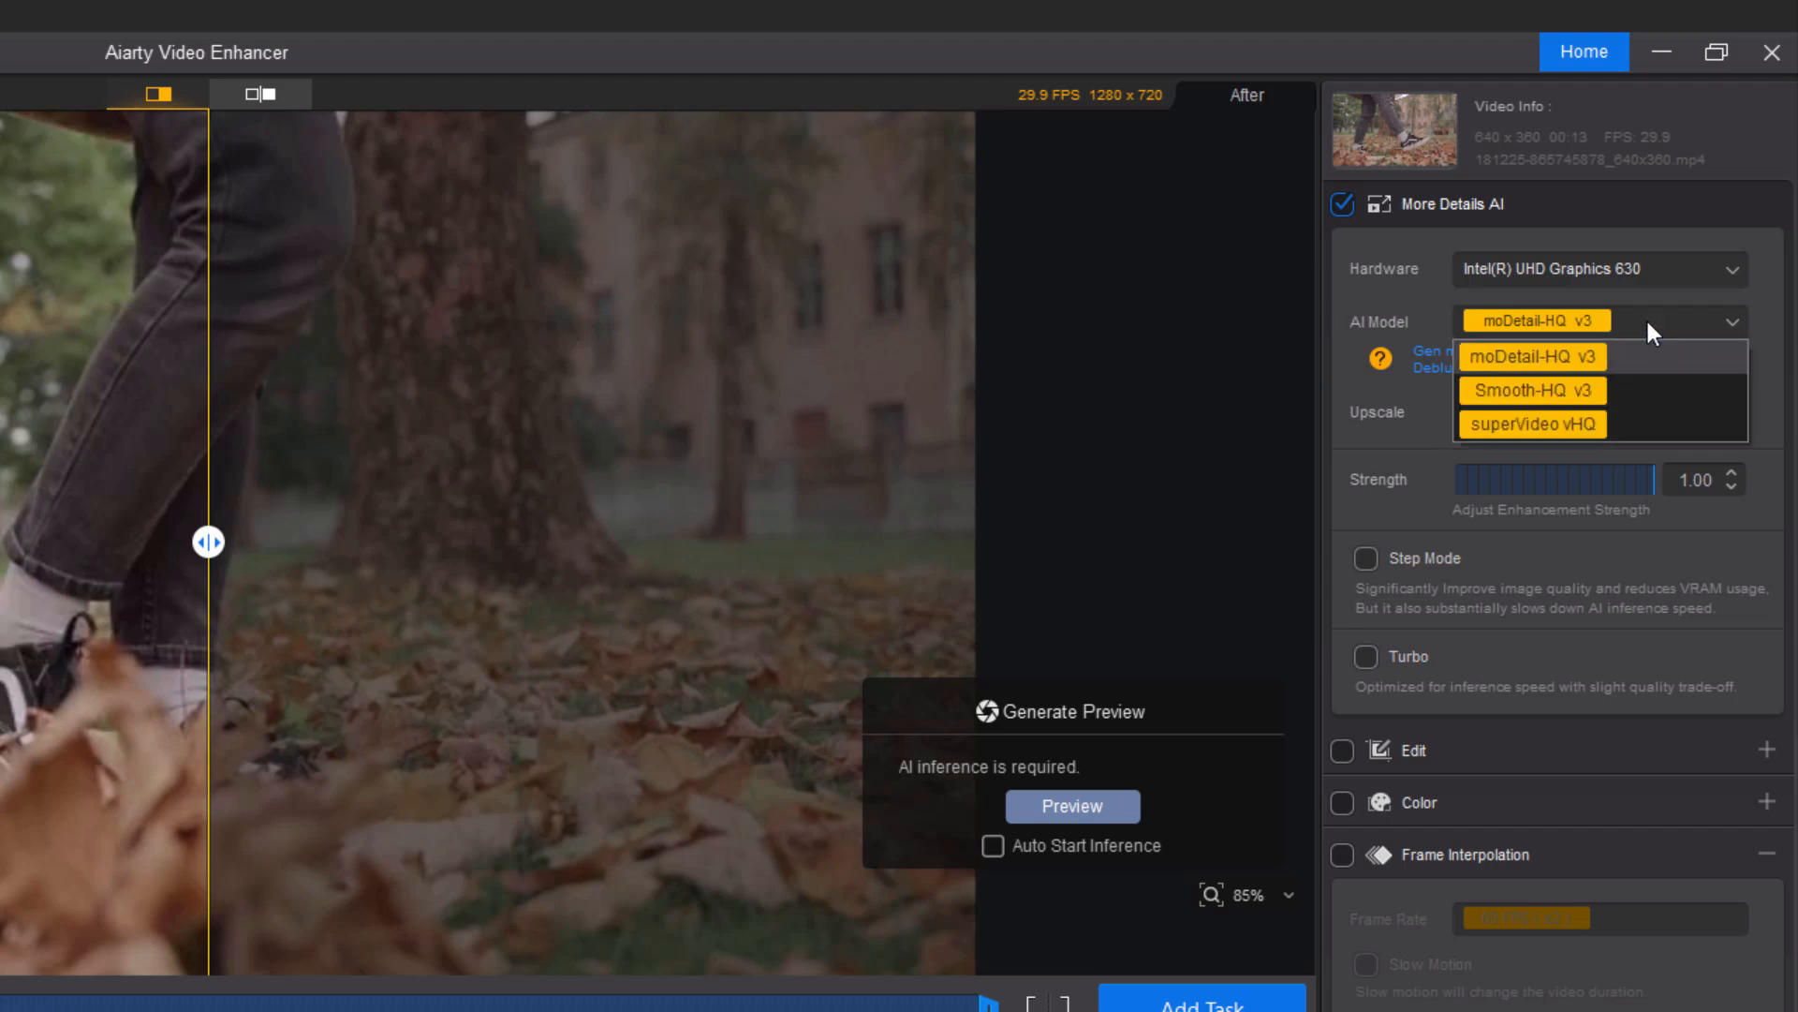
pyautogui.click(1491, 391)
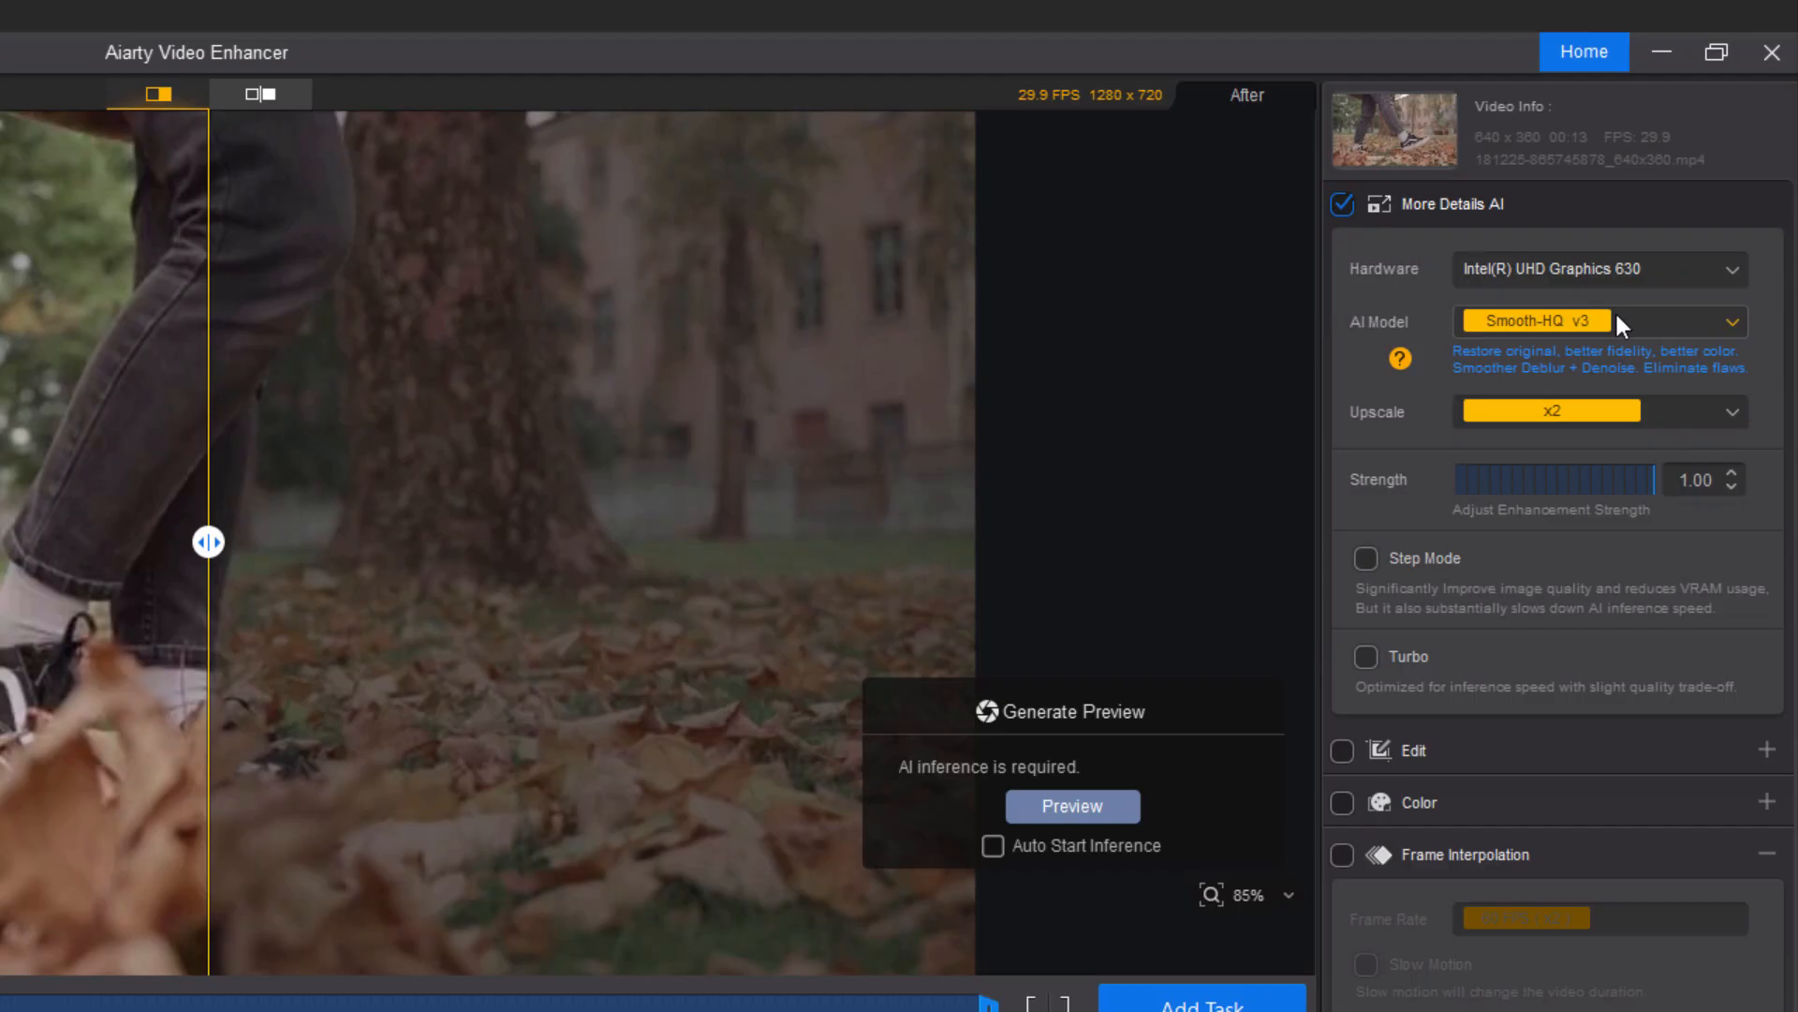
pyautogui.click(1544, 316)
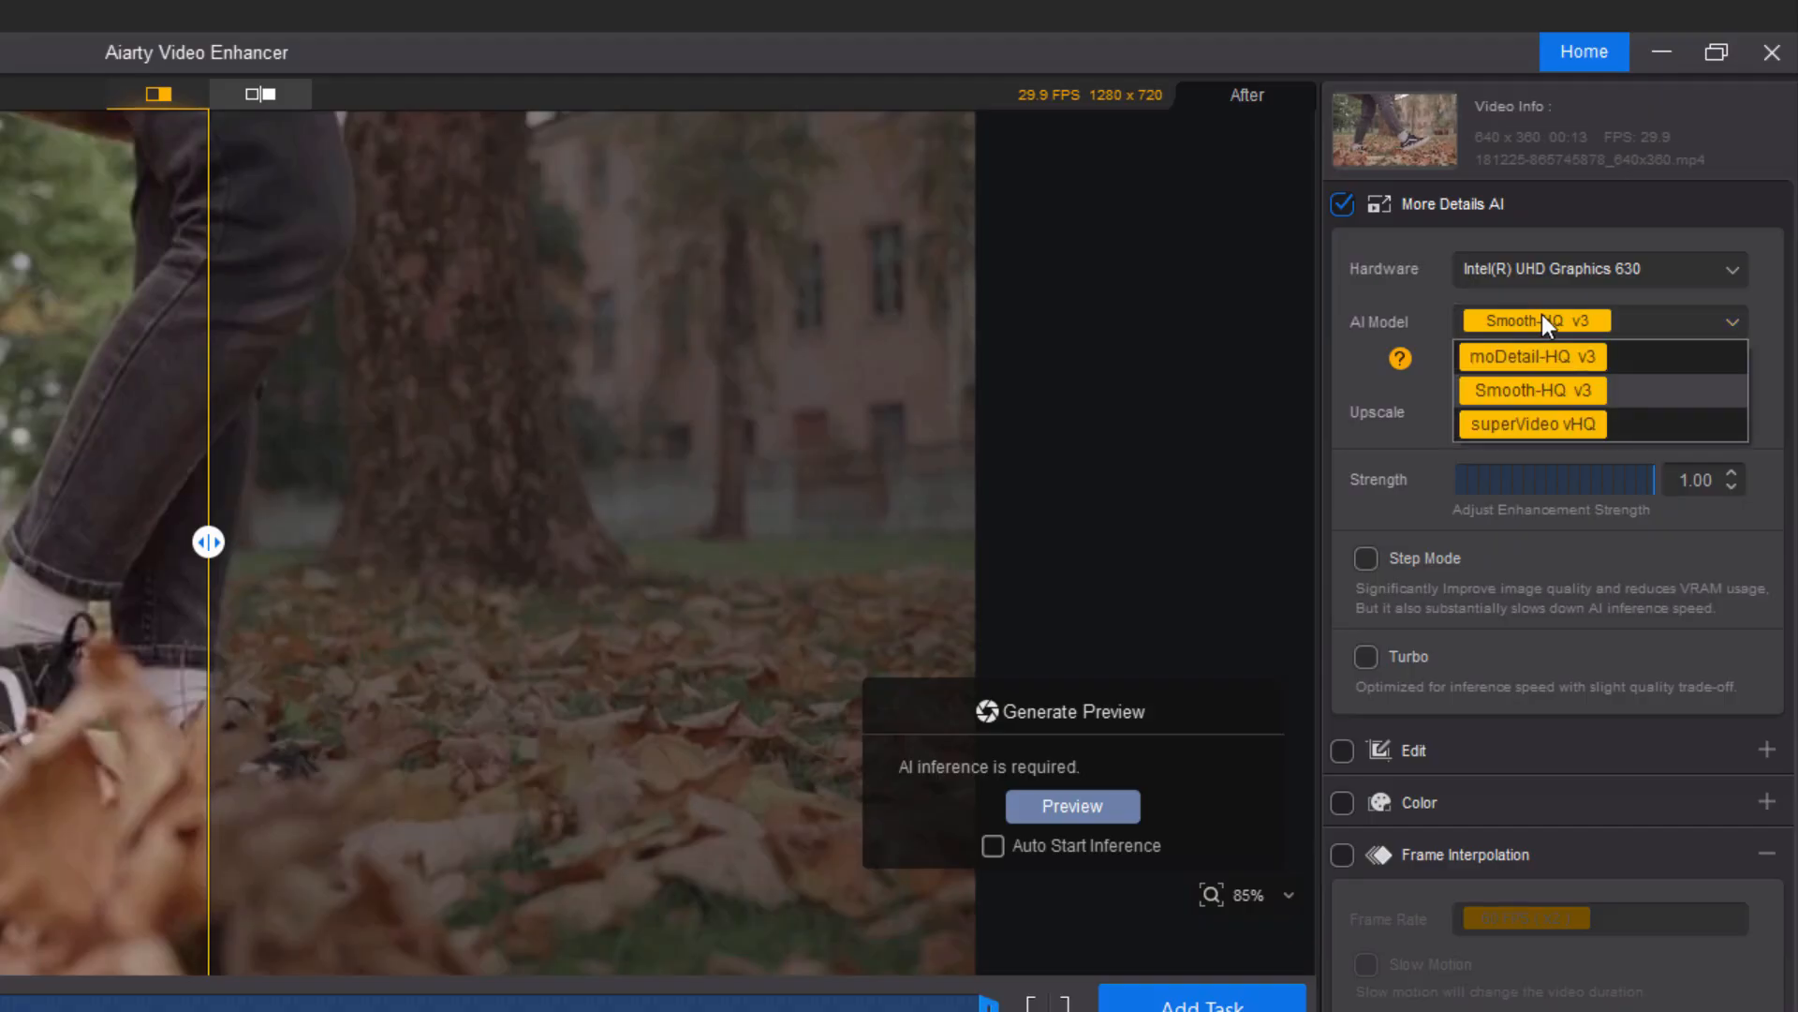
pyautogui.click(1534, 425)
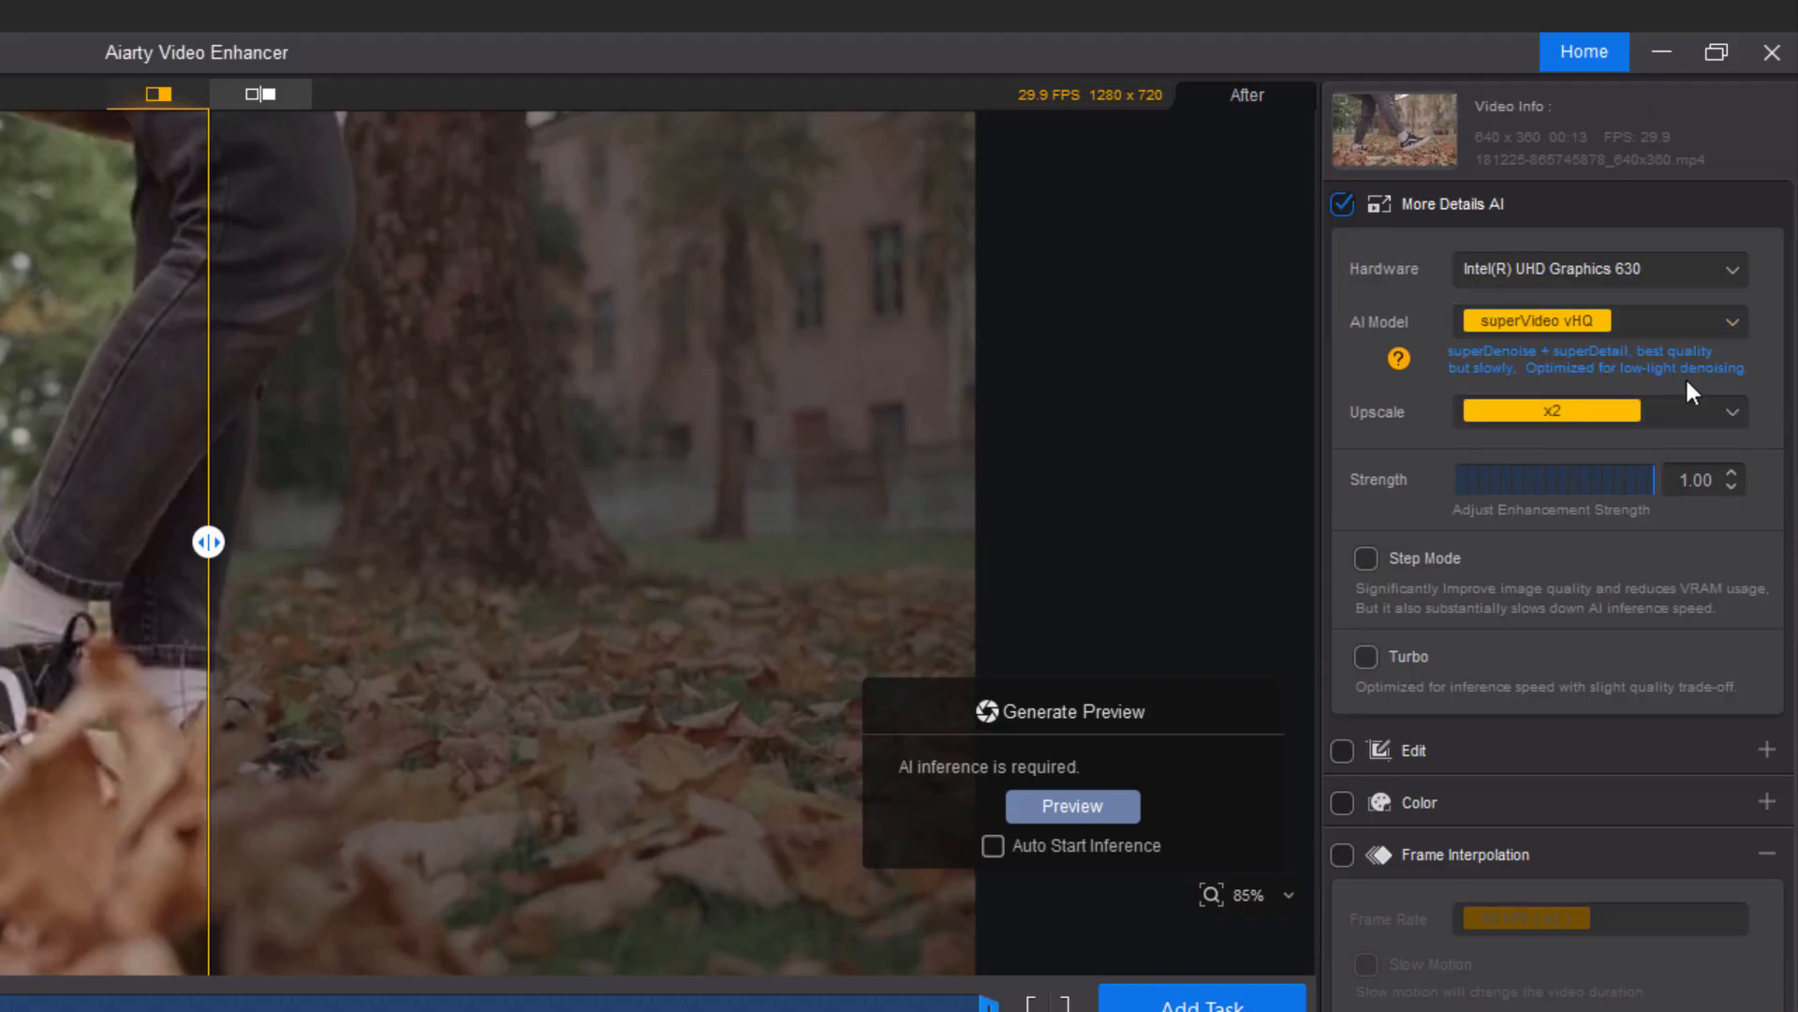
# Select moDetail-HQ v3 as the AI model and keep the upscale factor at x2.
pyautogui.click(1559, 323)
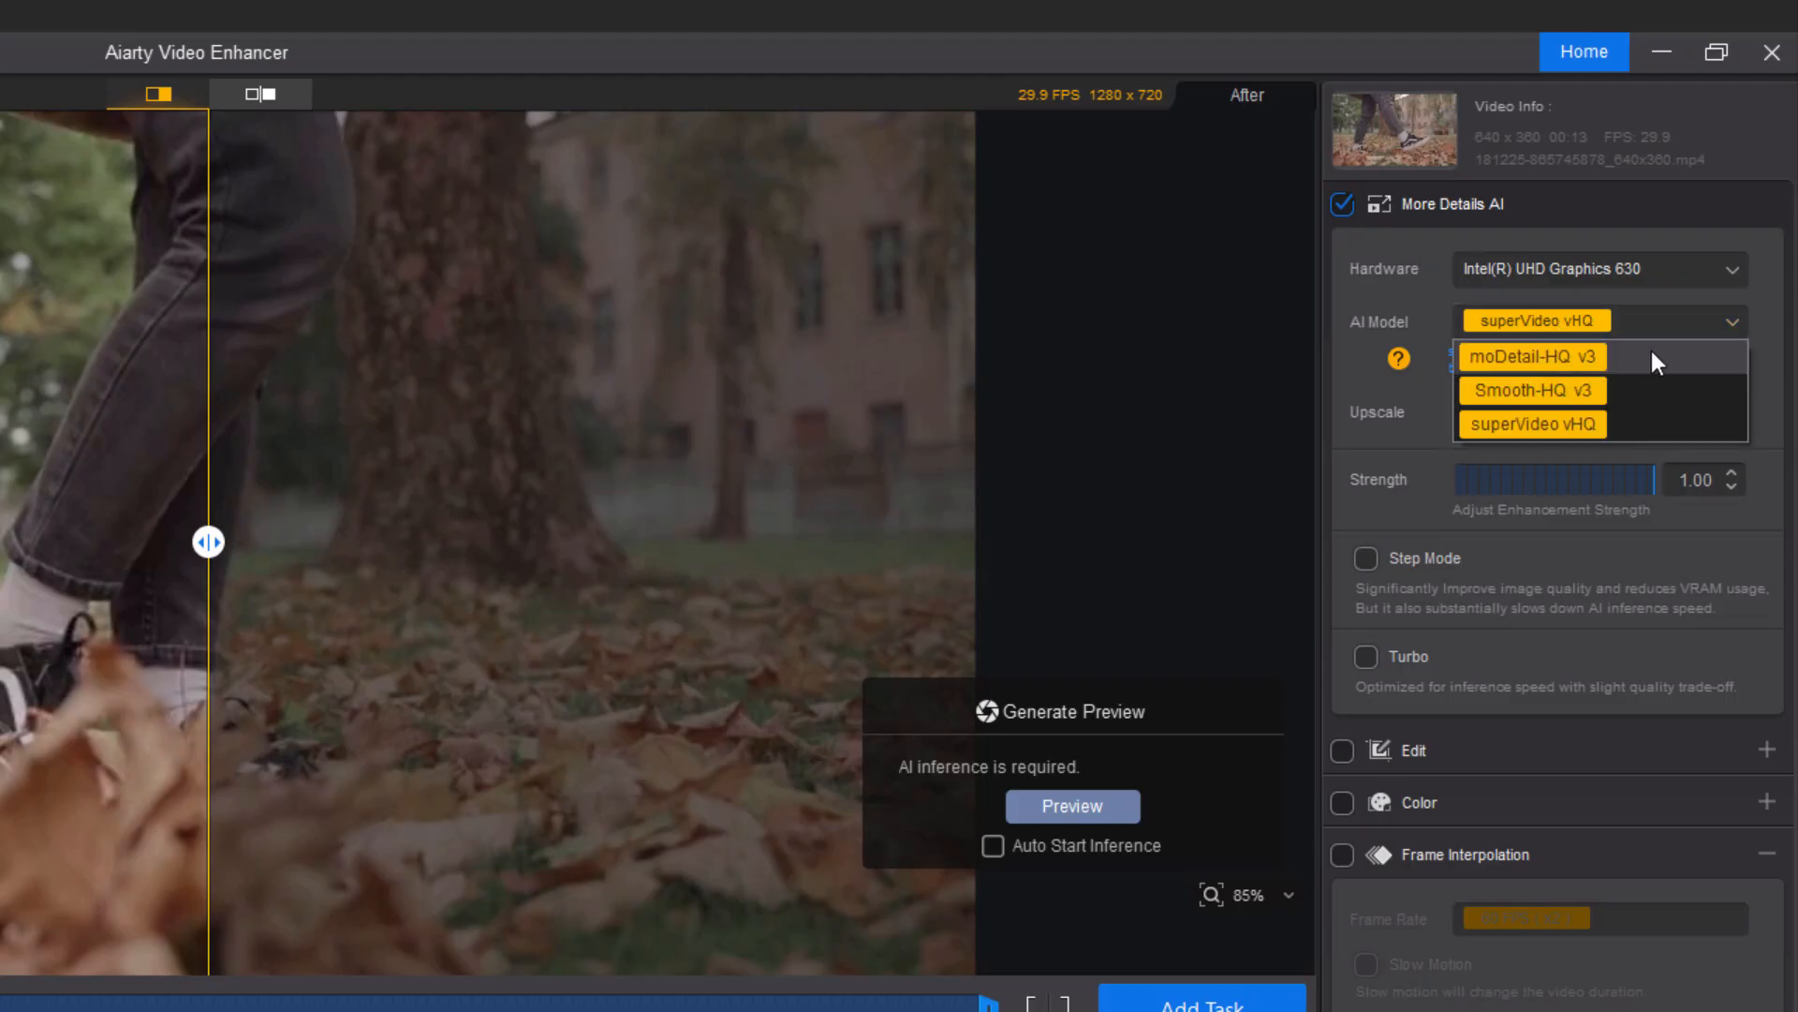
pyautogui.click(1525, 356)
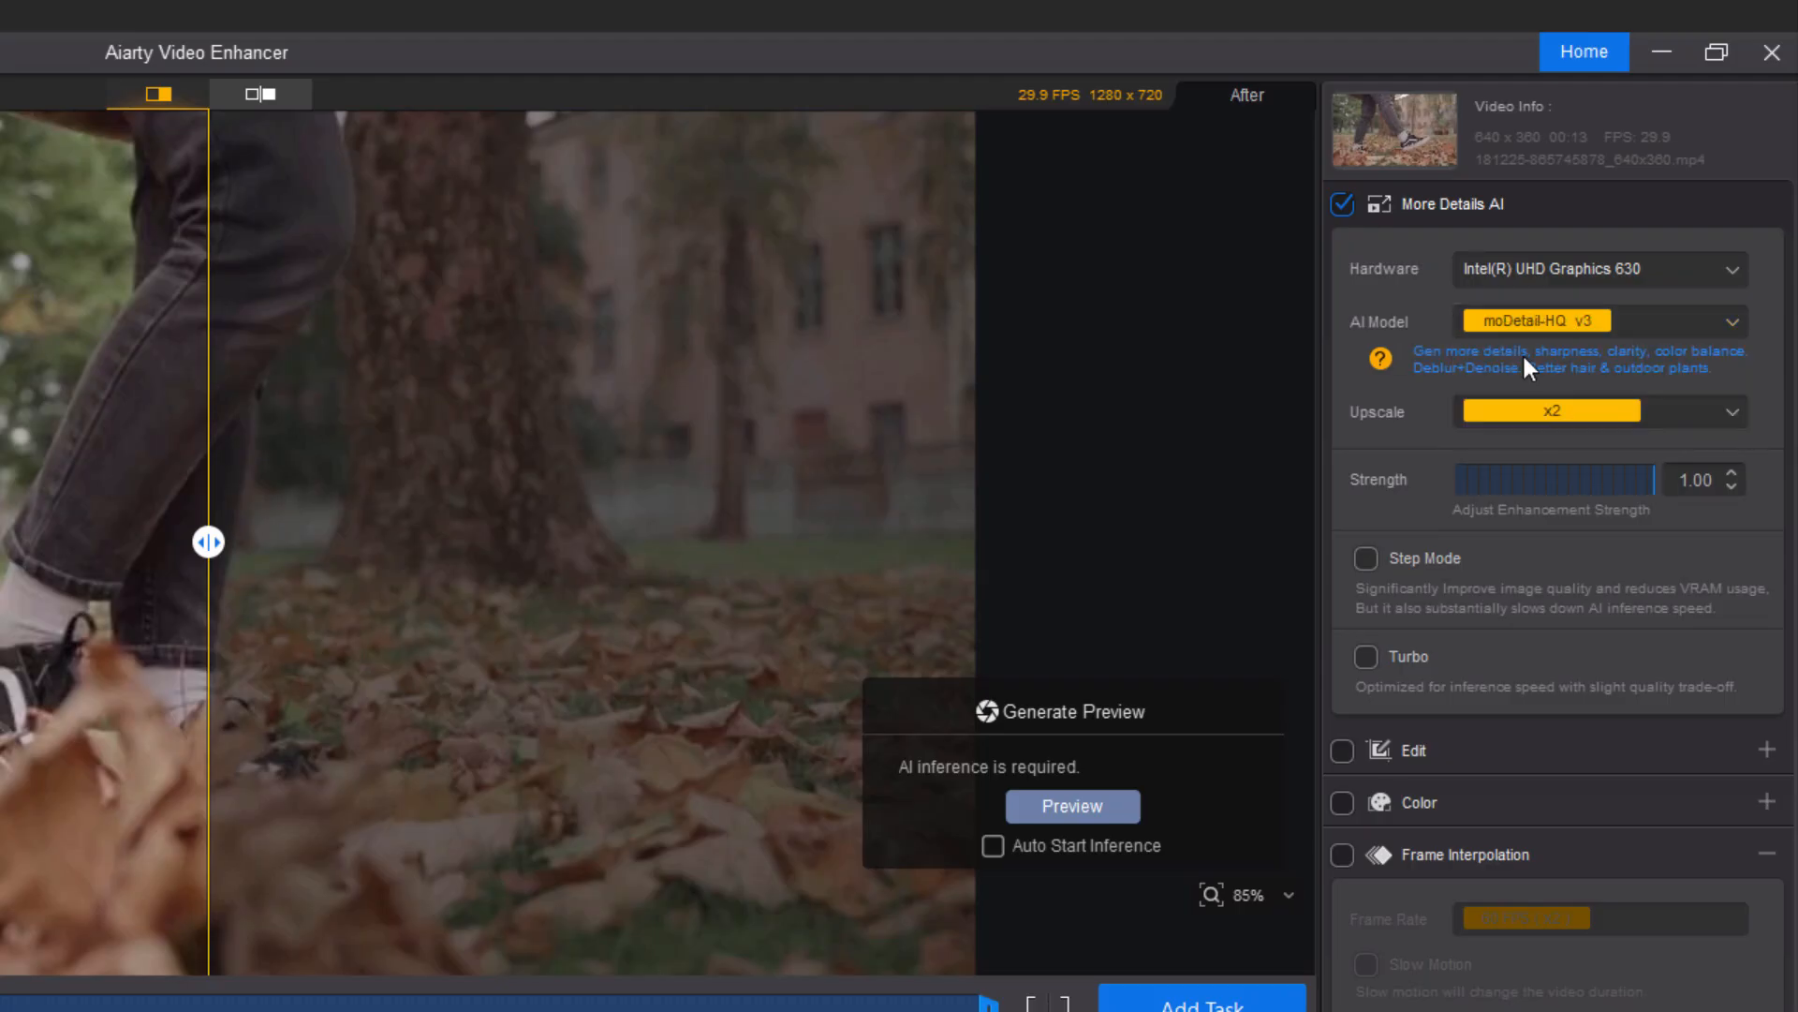
pyautogui.click(1709, 414)
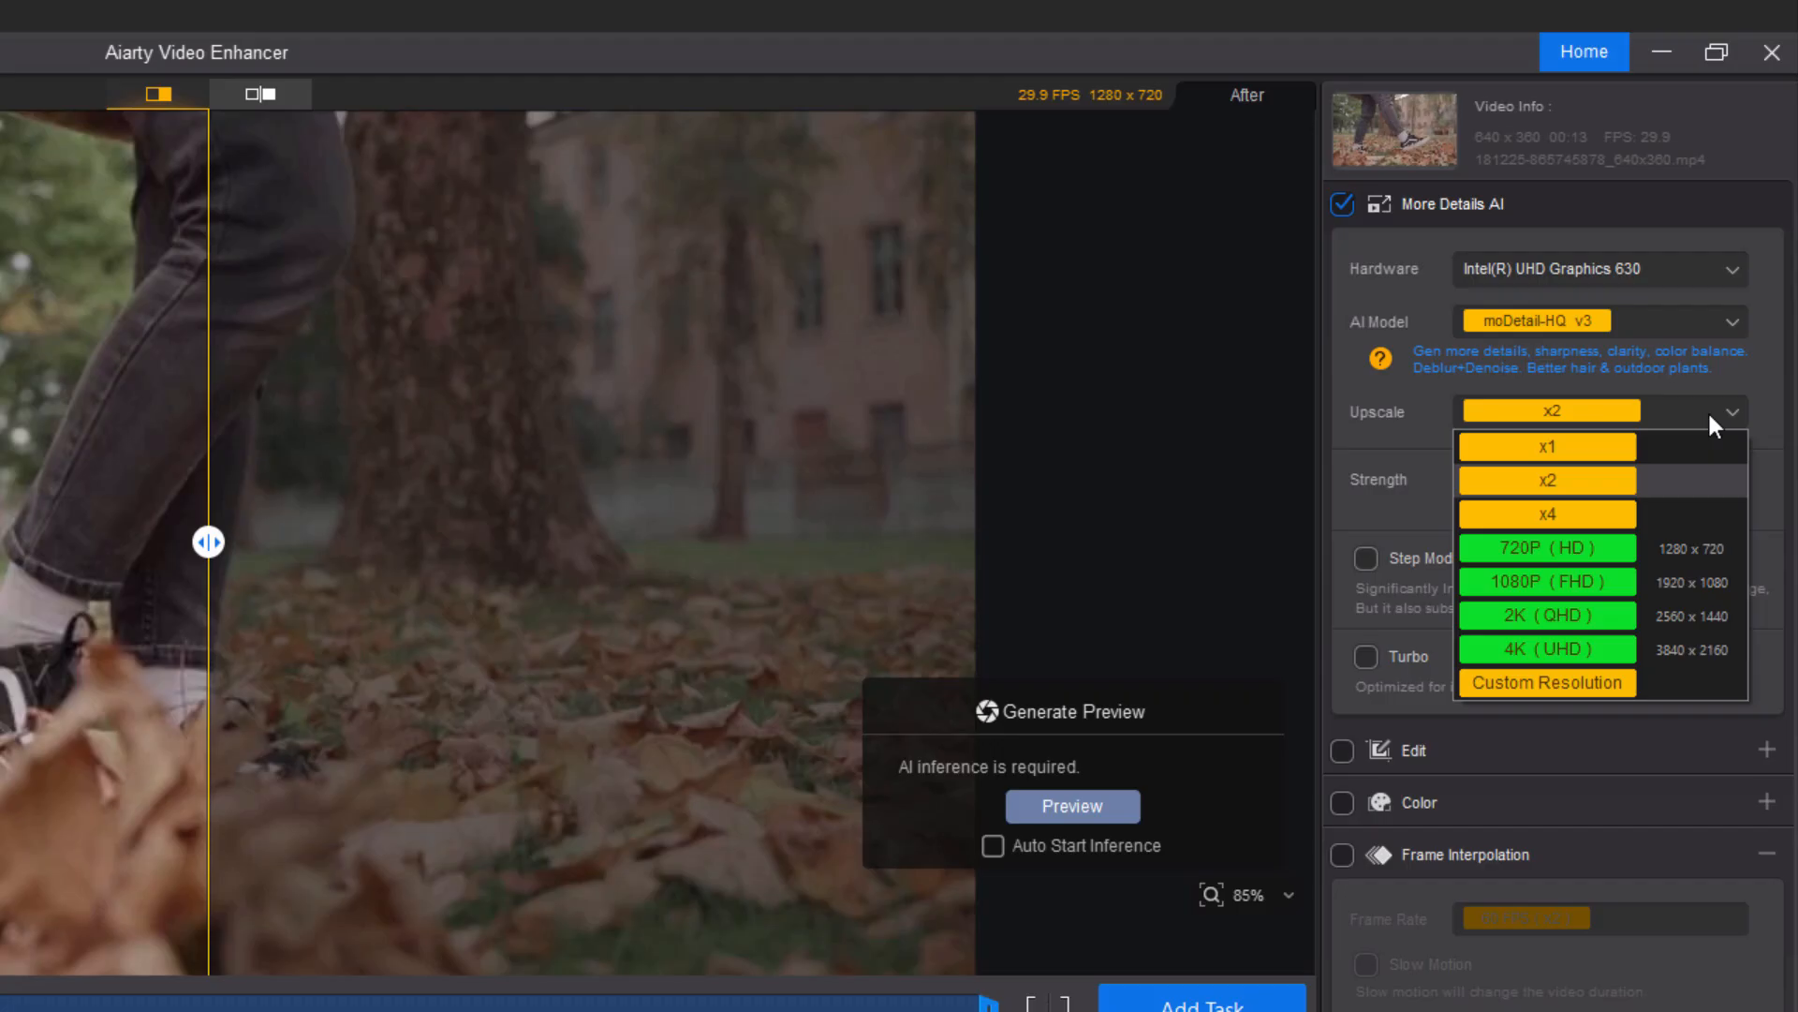
pyautogui.click(1656, 474)
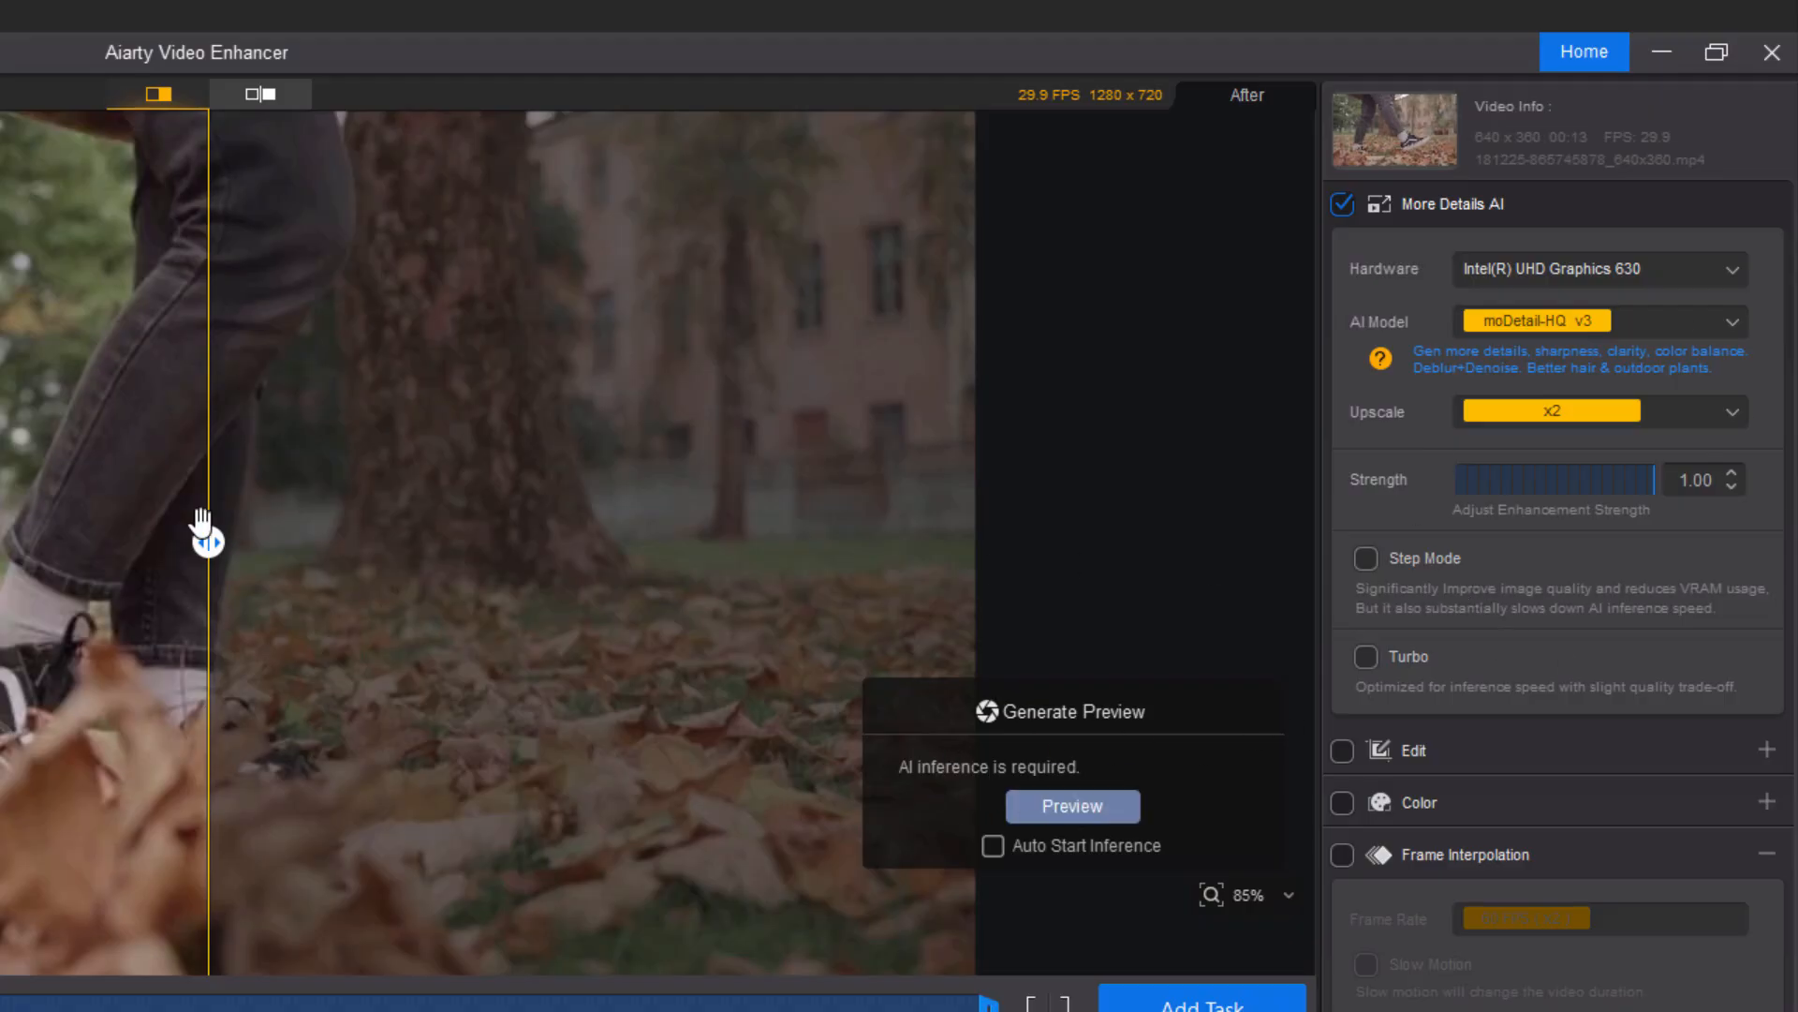
# Move the playhead to about 00:05 and generate an AI preview of that frame.
pyautogui.moveTo(208, 543); pyautogui.dragTo(679, 506)
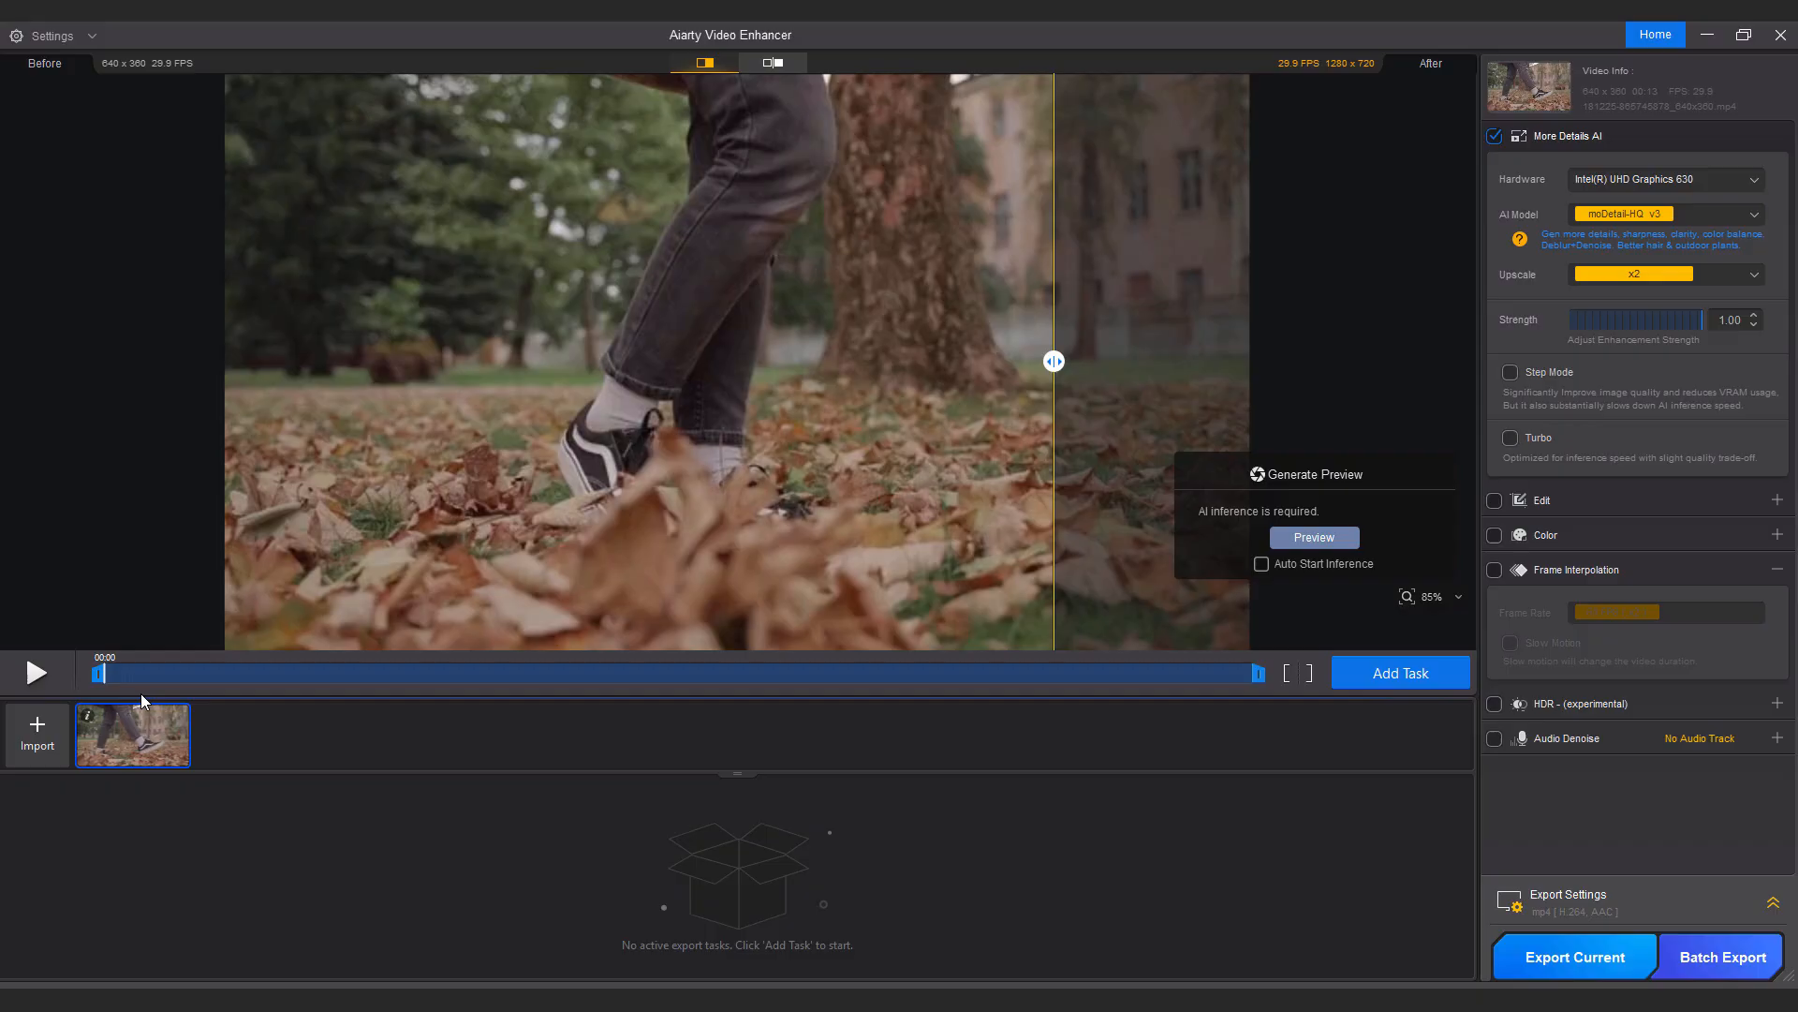
pyautogui.moveTo(105, 672)
pyautogui.mouseDown()
pyautogui.moveTo(176, 674)
pyautogui.moveTo(96, 674)
pyautogui.mouseUp()
pyautogui.moveTo(1240, 676); pyautogui.dragTo(1263, 671)
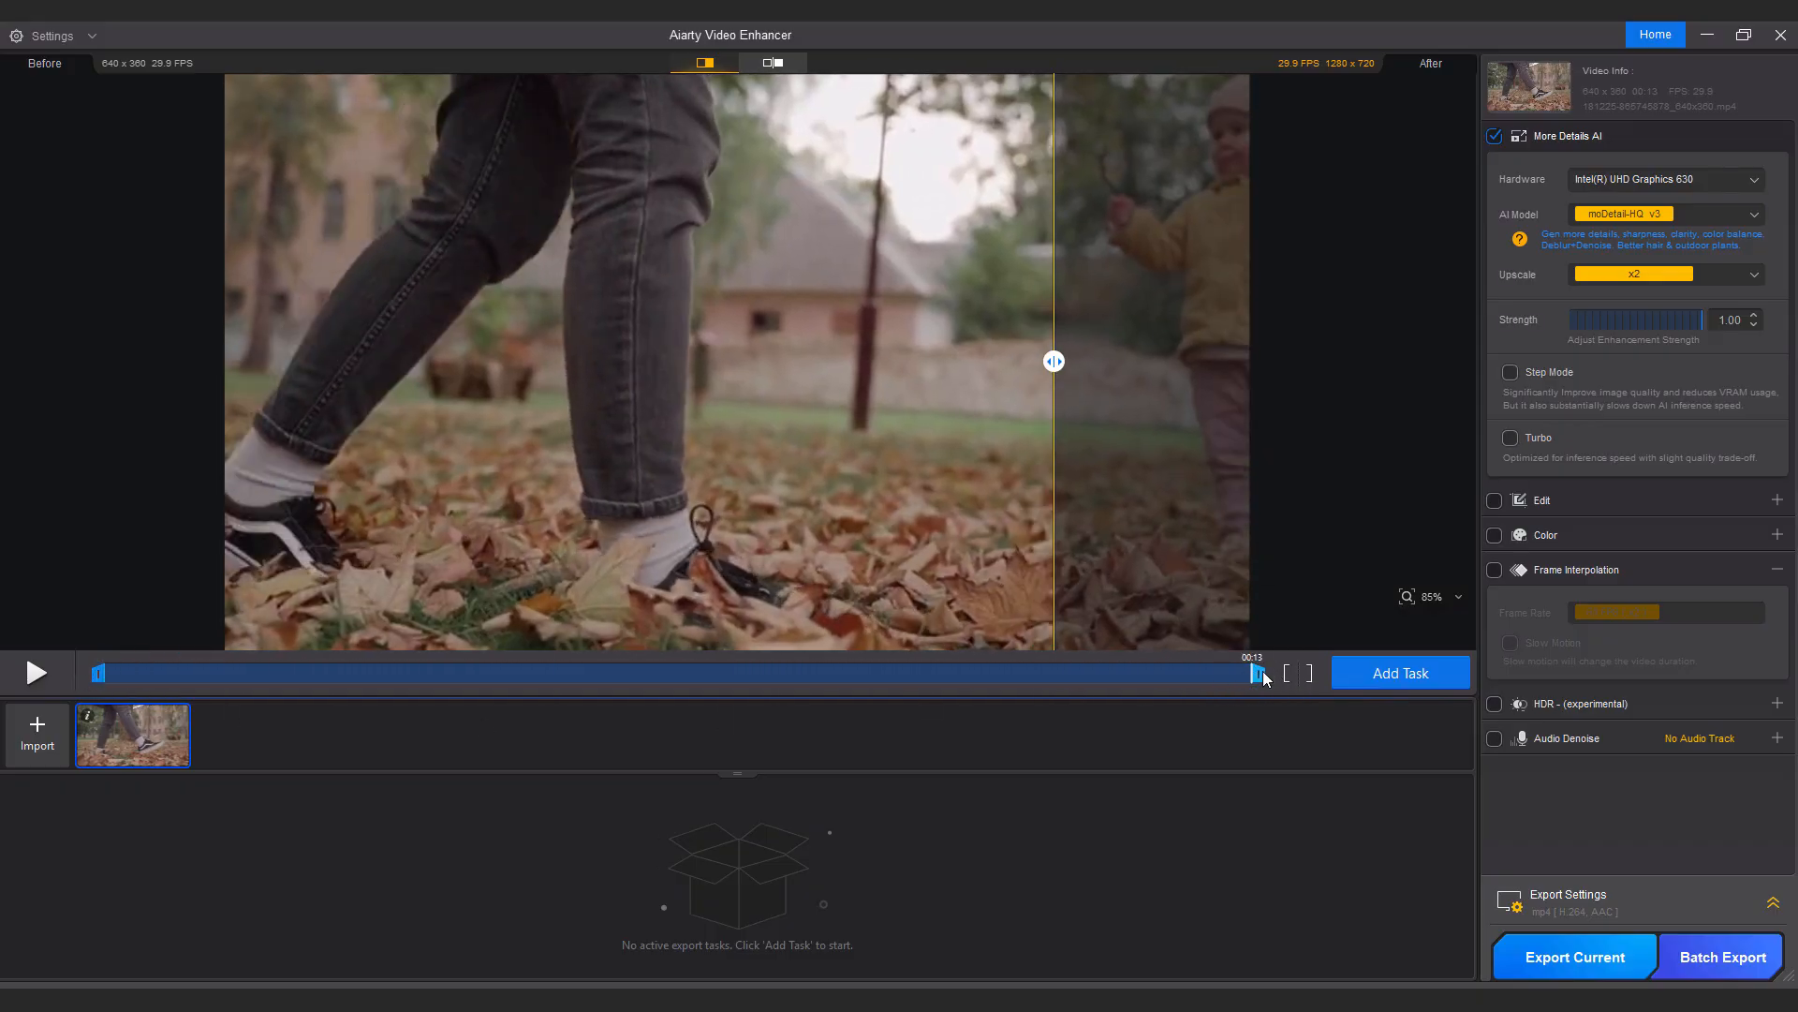
pyautogui.moveTo(129, 673); pyautogui.dragTo(564, 677)
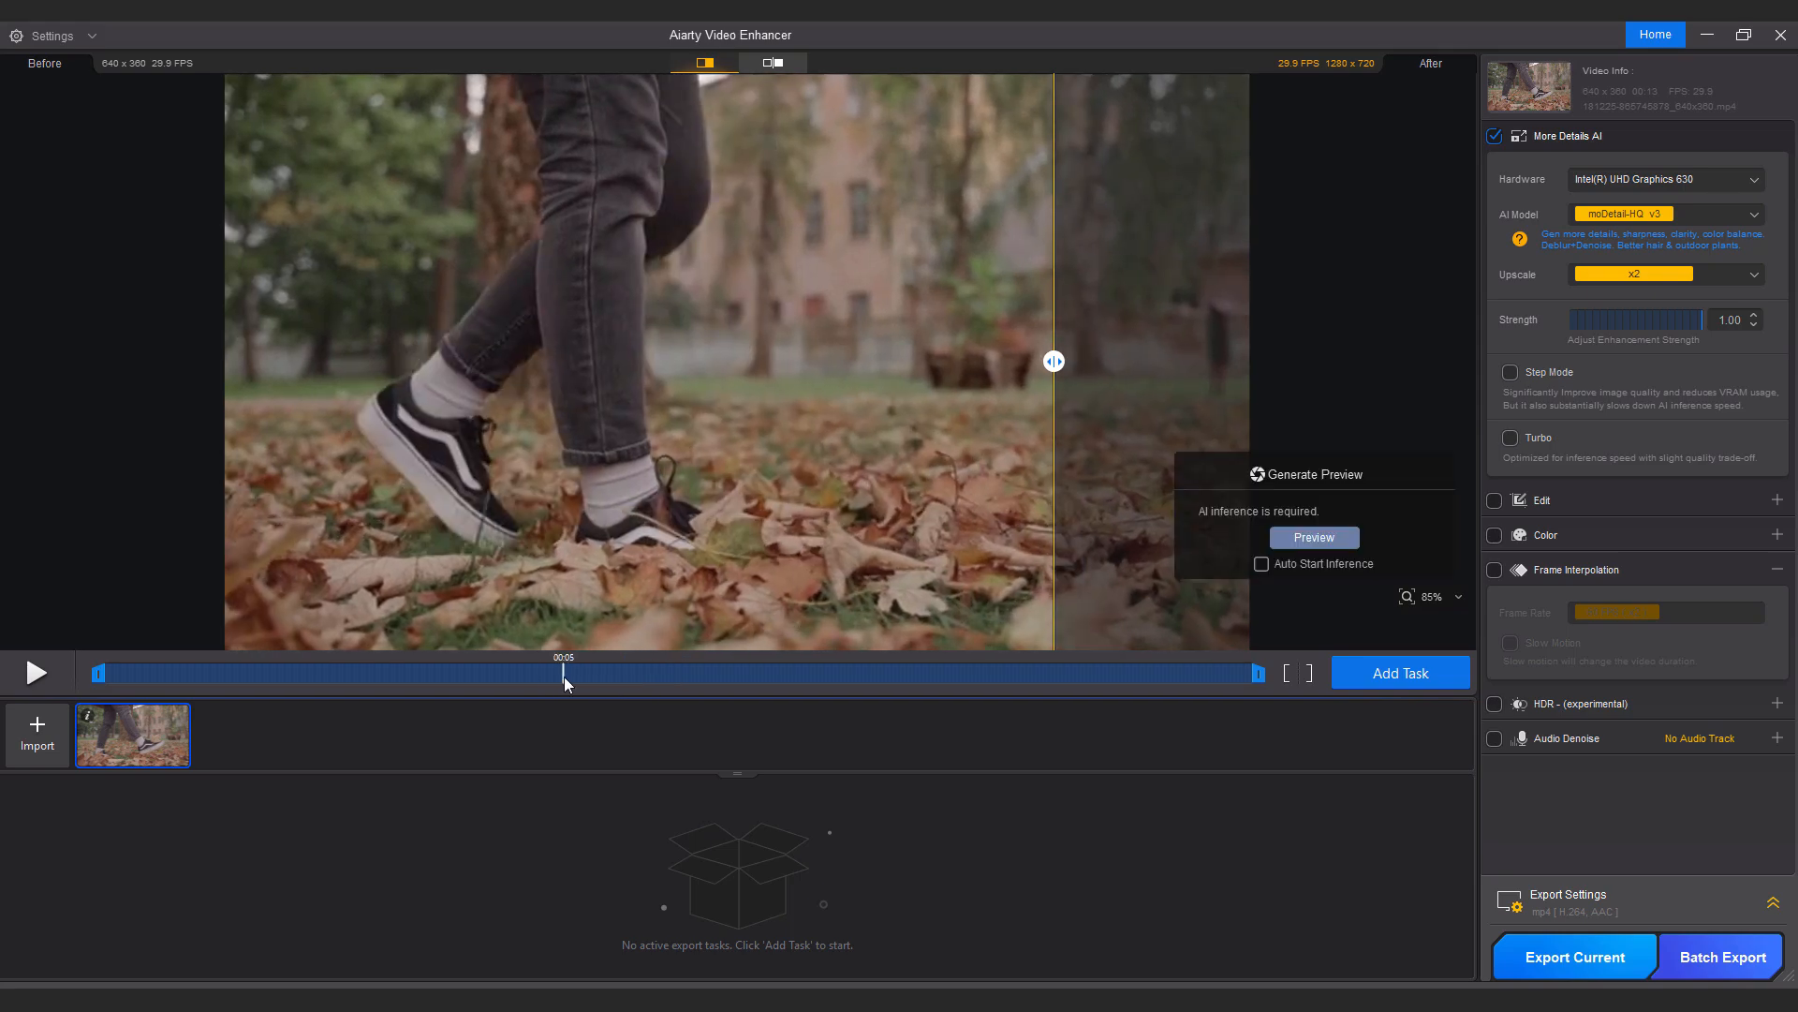
pyautogui.click(1314, 536)
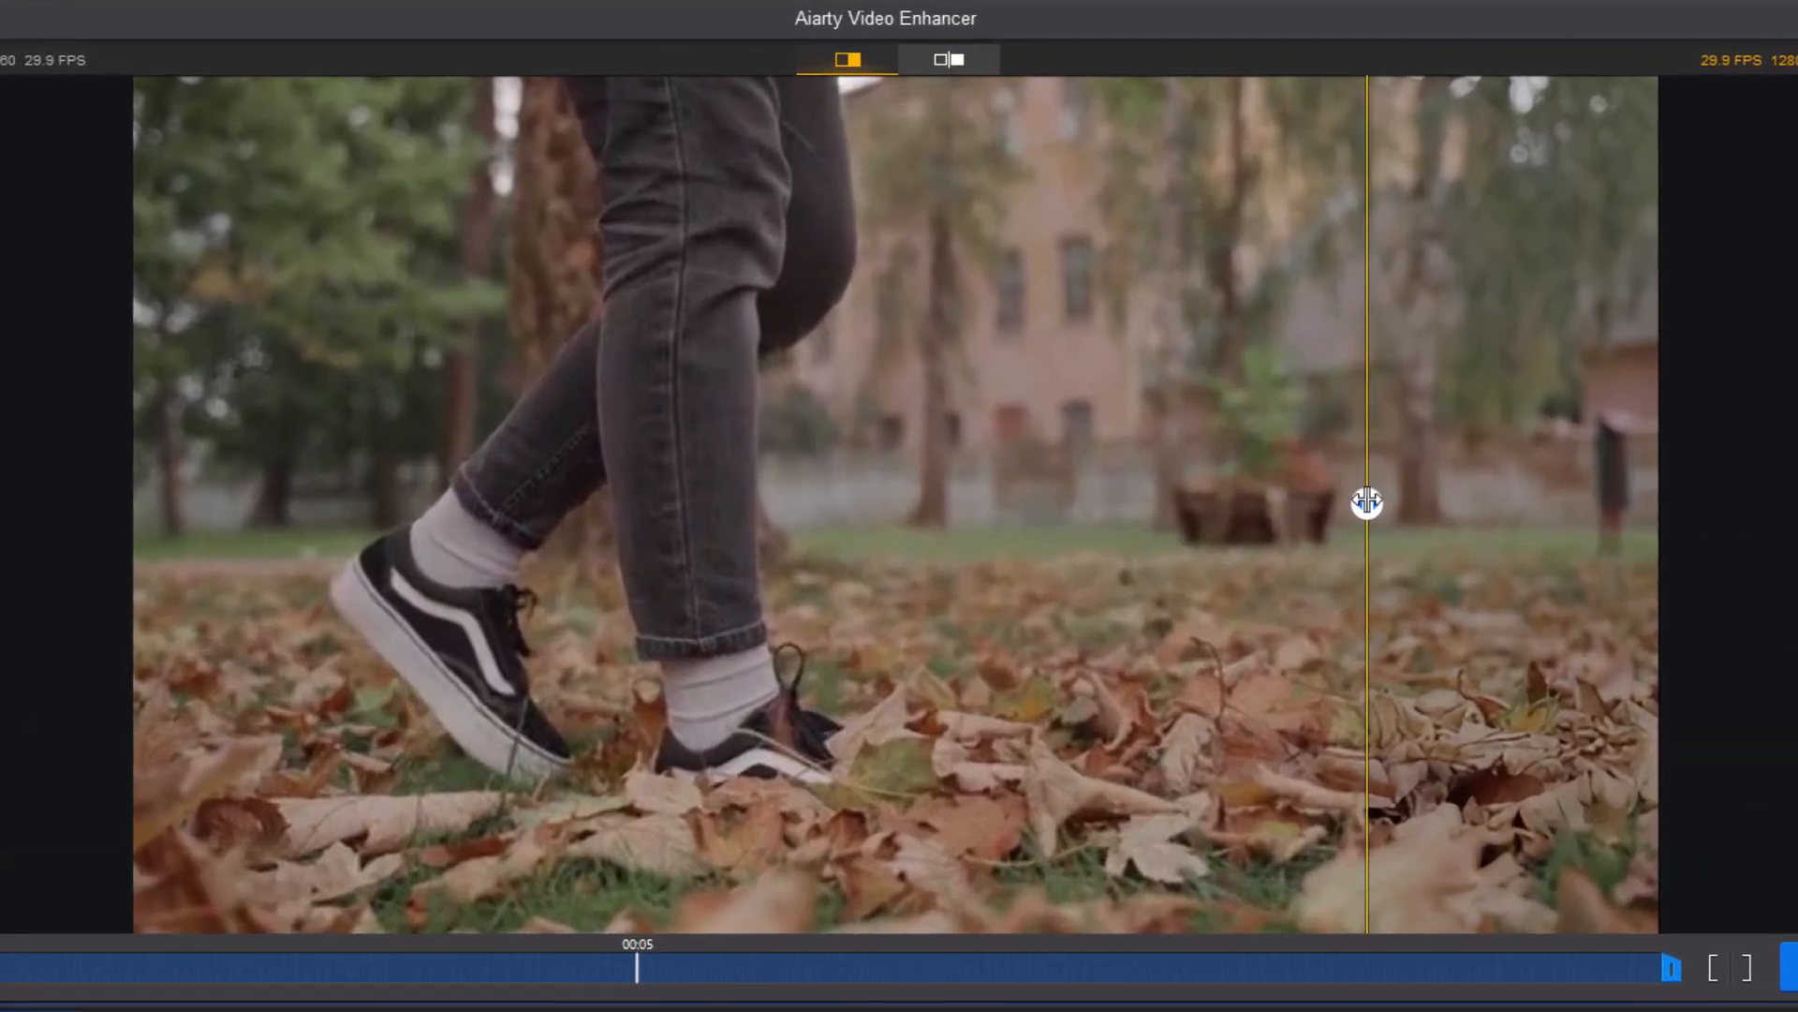
# Compare the before and after images by sliding the split divider across the frame.
pyautogui.moveTo(1077, 356); pyautogui.dragTo(1004, 349)
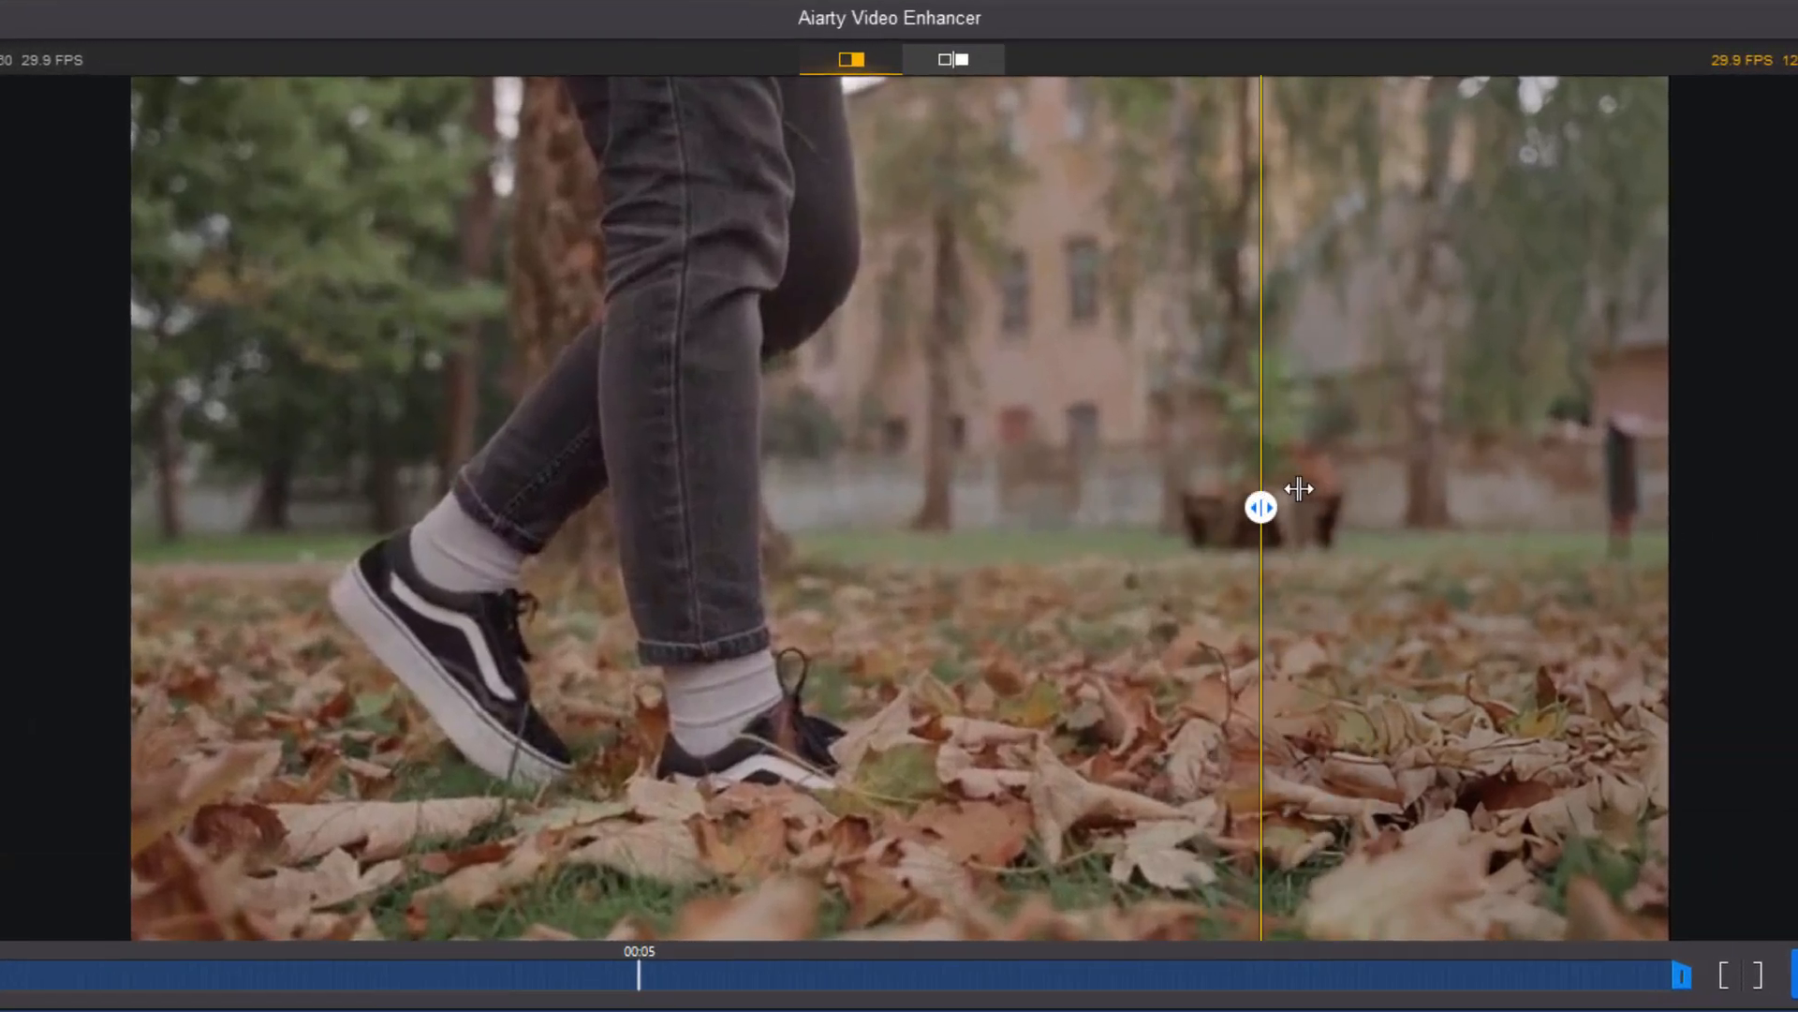
pyautogui.moveTo(1298, 488); pyautogui.dragTo(376, 431)
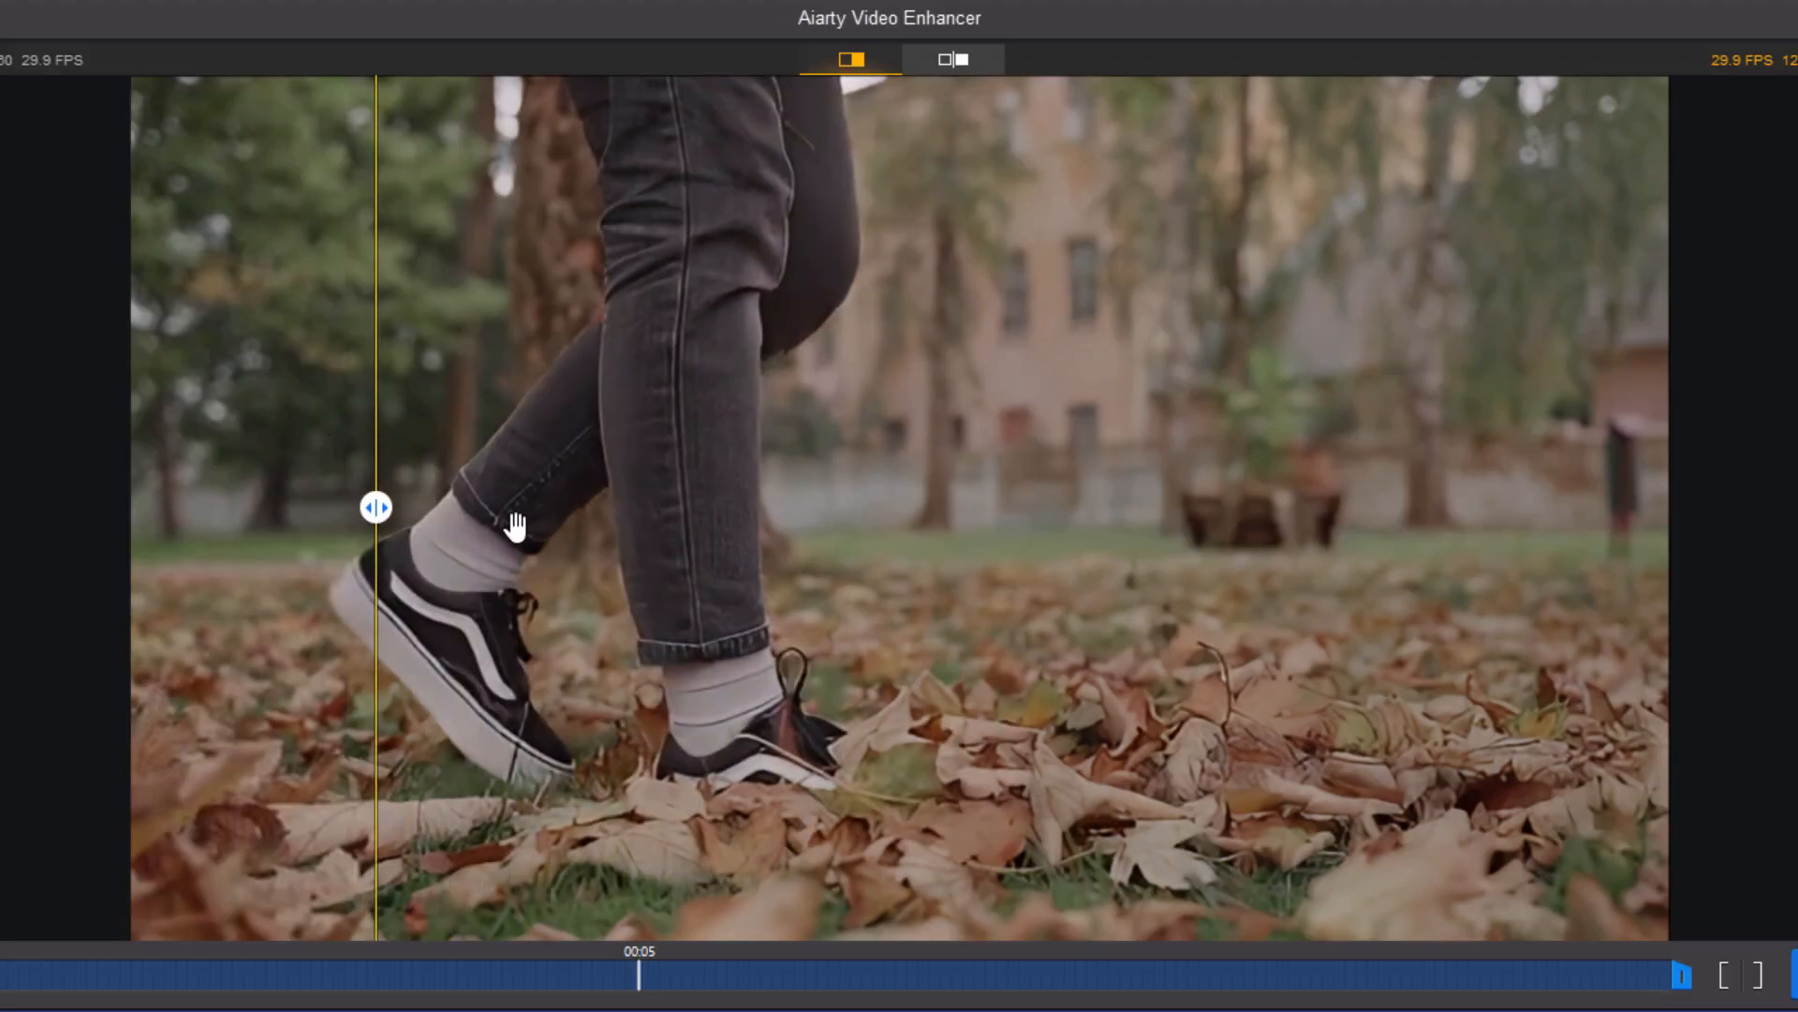
pyautogui.moveTo(376, 507); pyautogui.dragTo(689, 417)
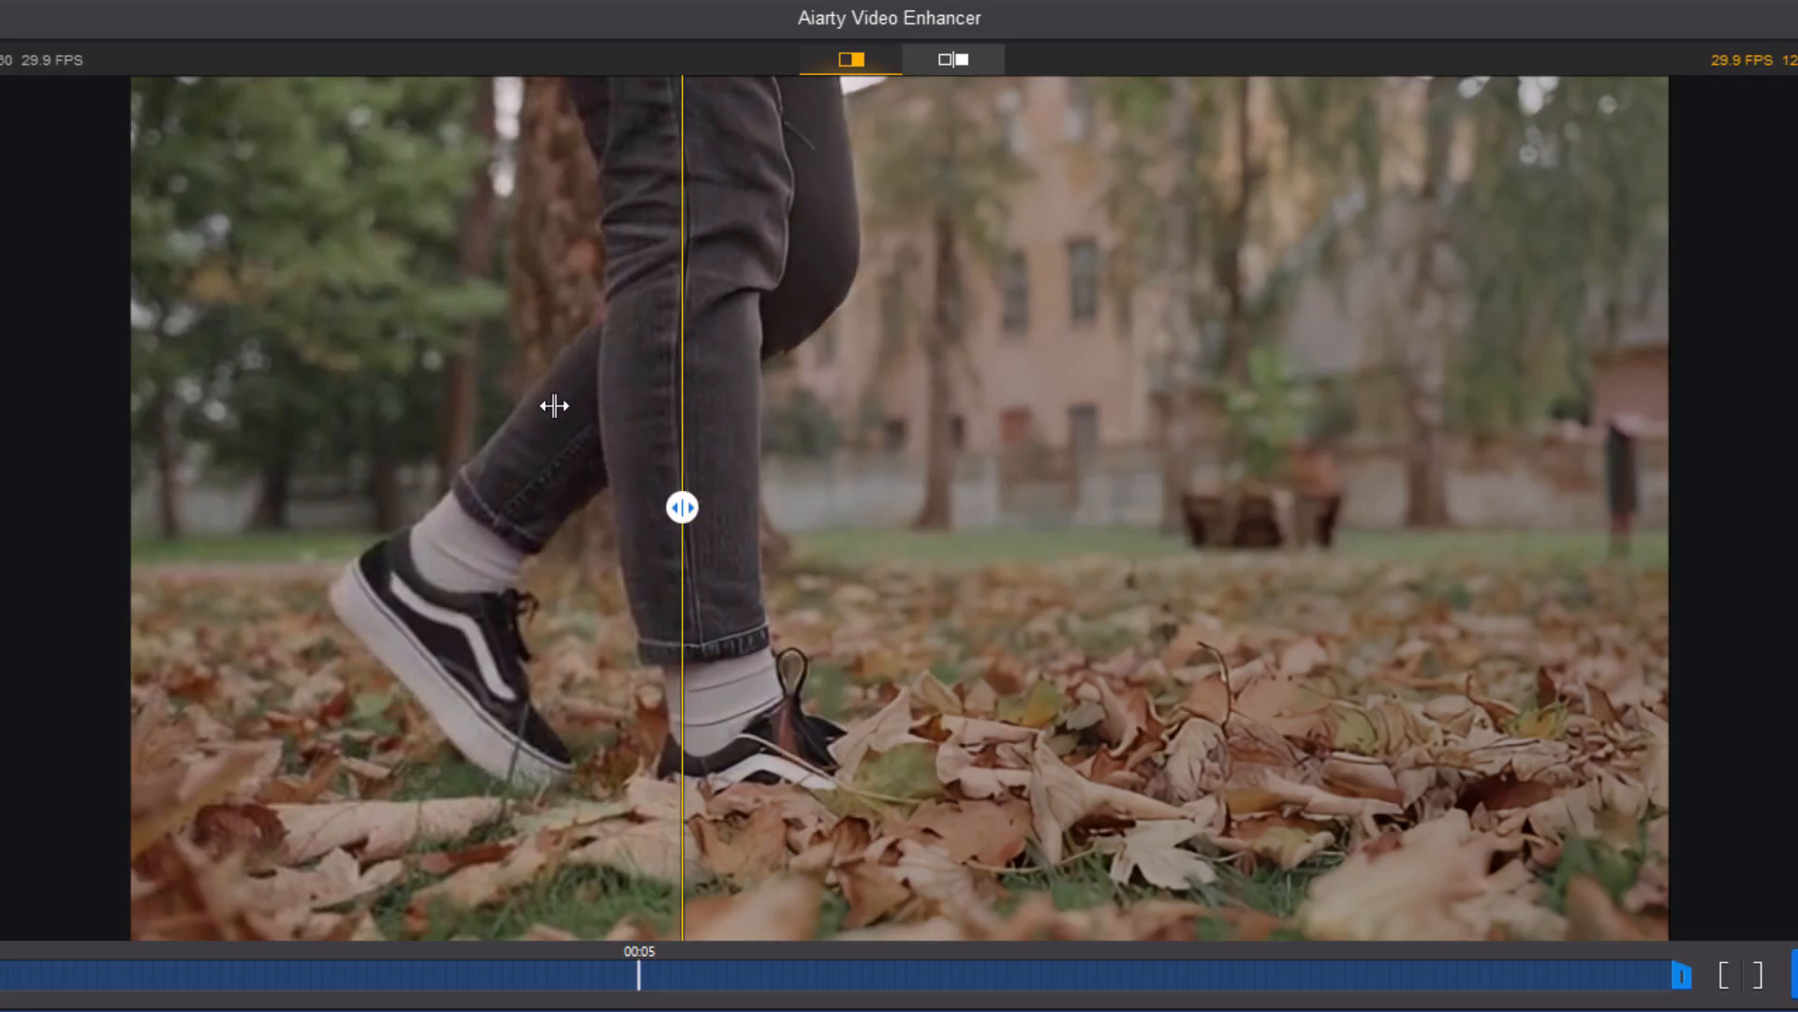
pyautogui.moveTo(554, 406); pyautogui.dragTo(320, 408)
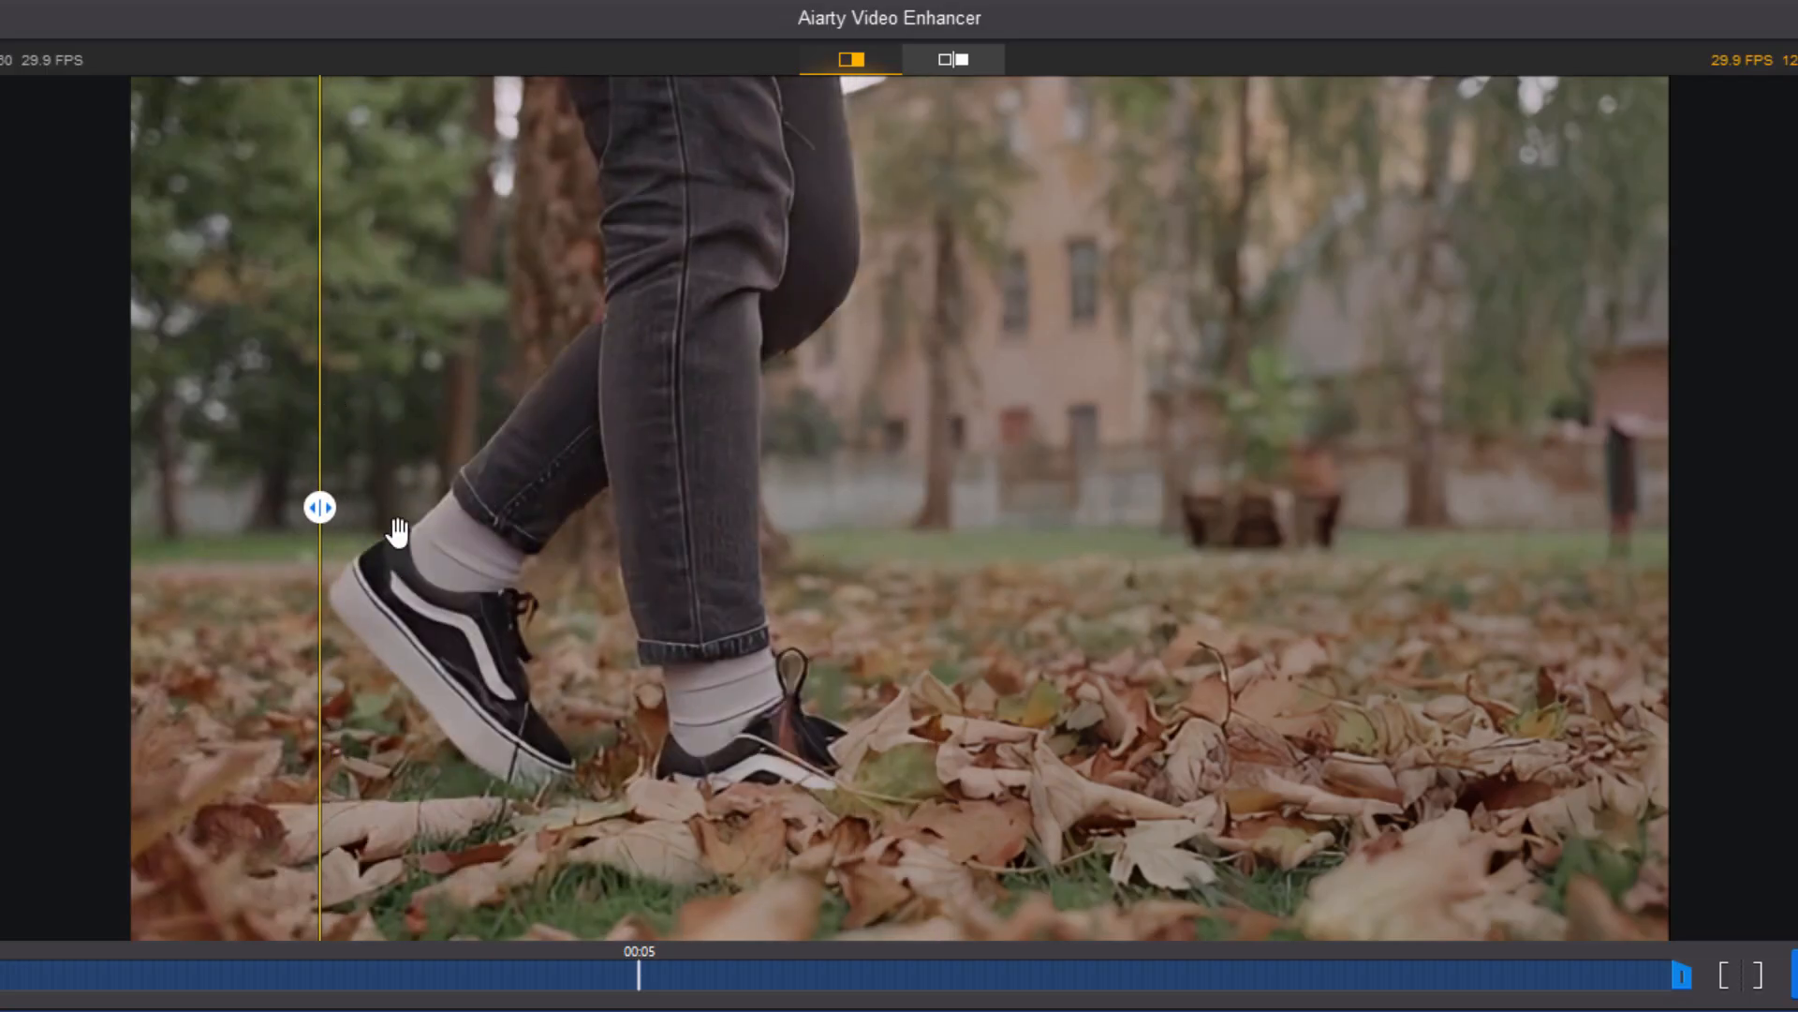
pyautogui.moveTo(320, 506); pyautogui.dragTo(488, 496)
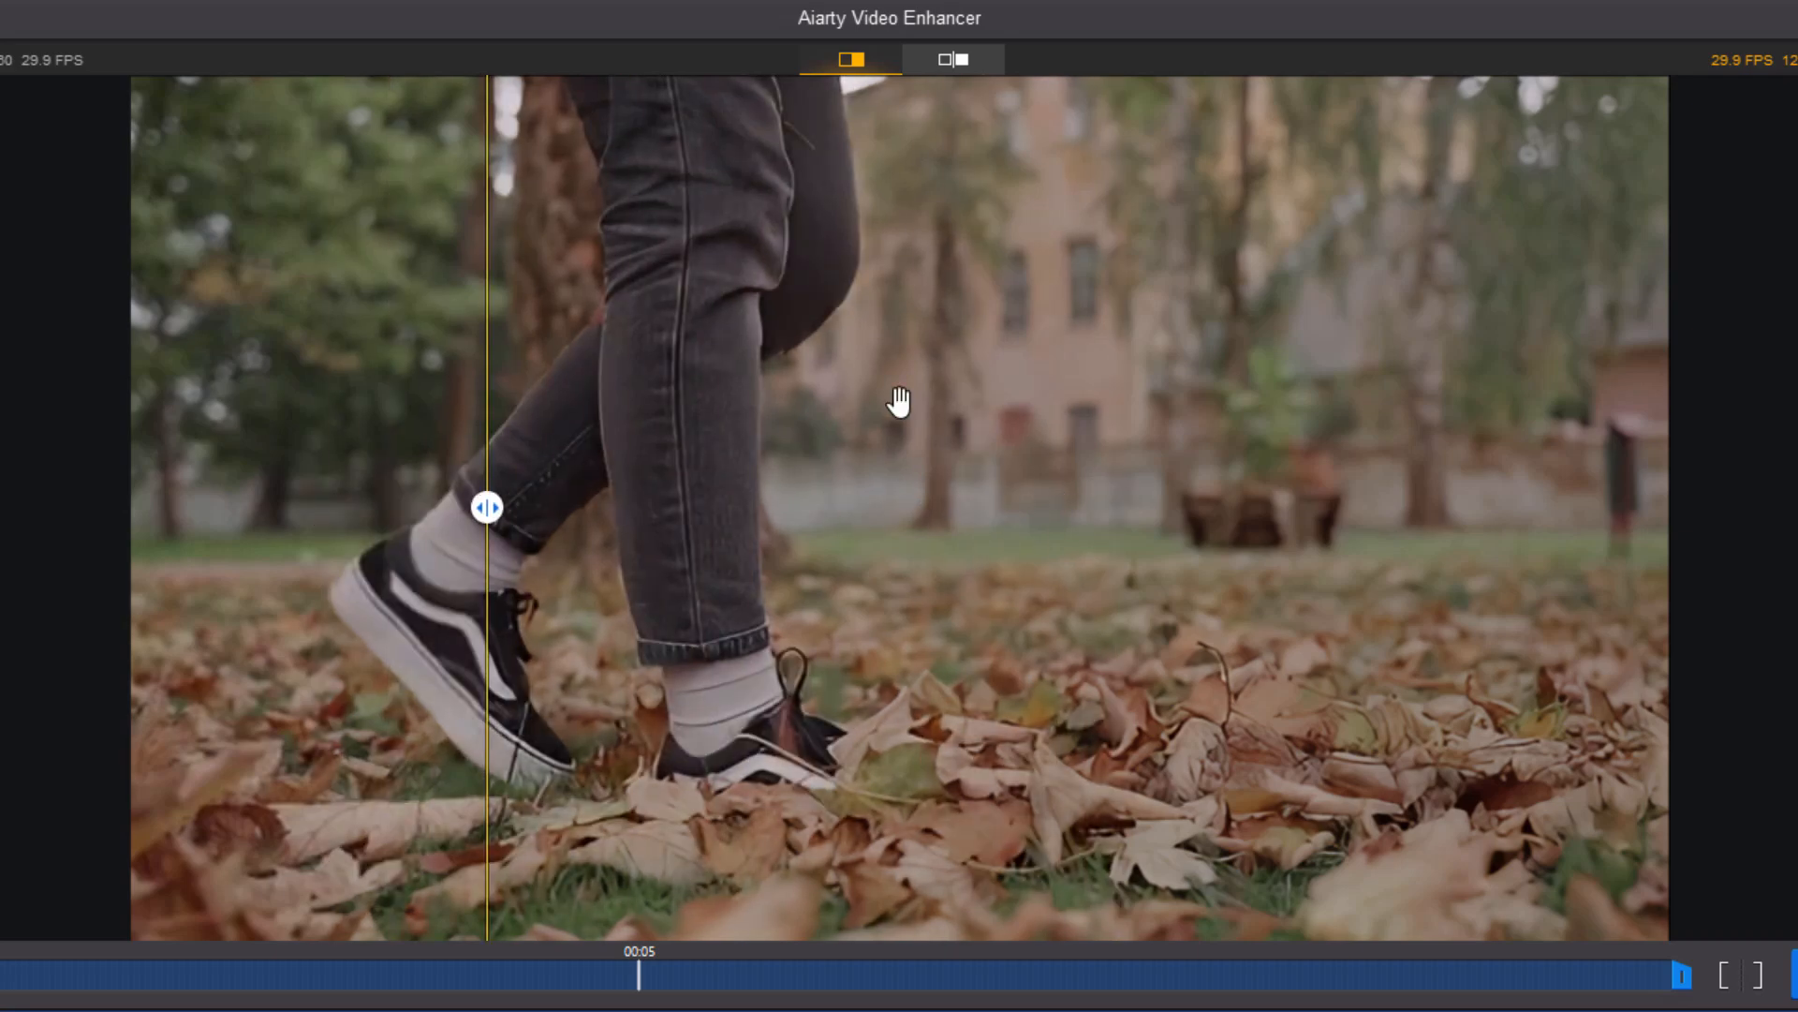
# Compare the original and enhanced frames side by side while zooming, then return to split view.
pyautogui.click(963, 63)
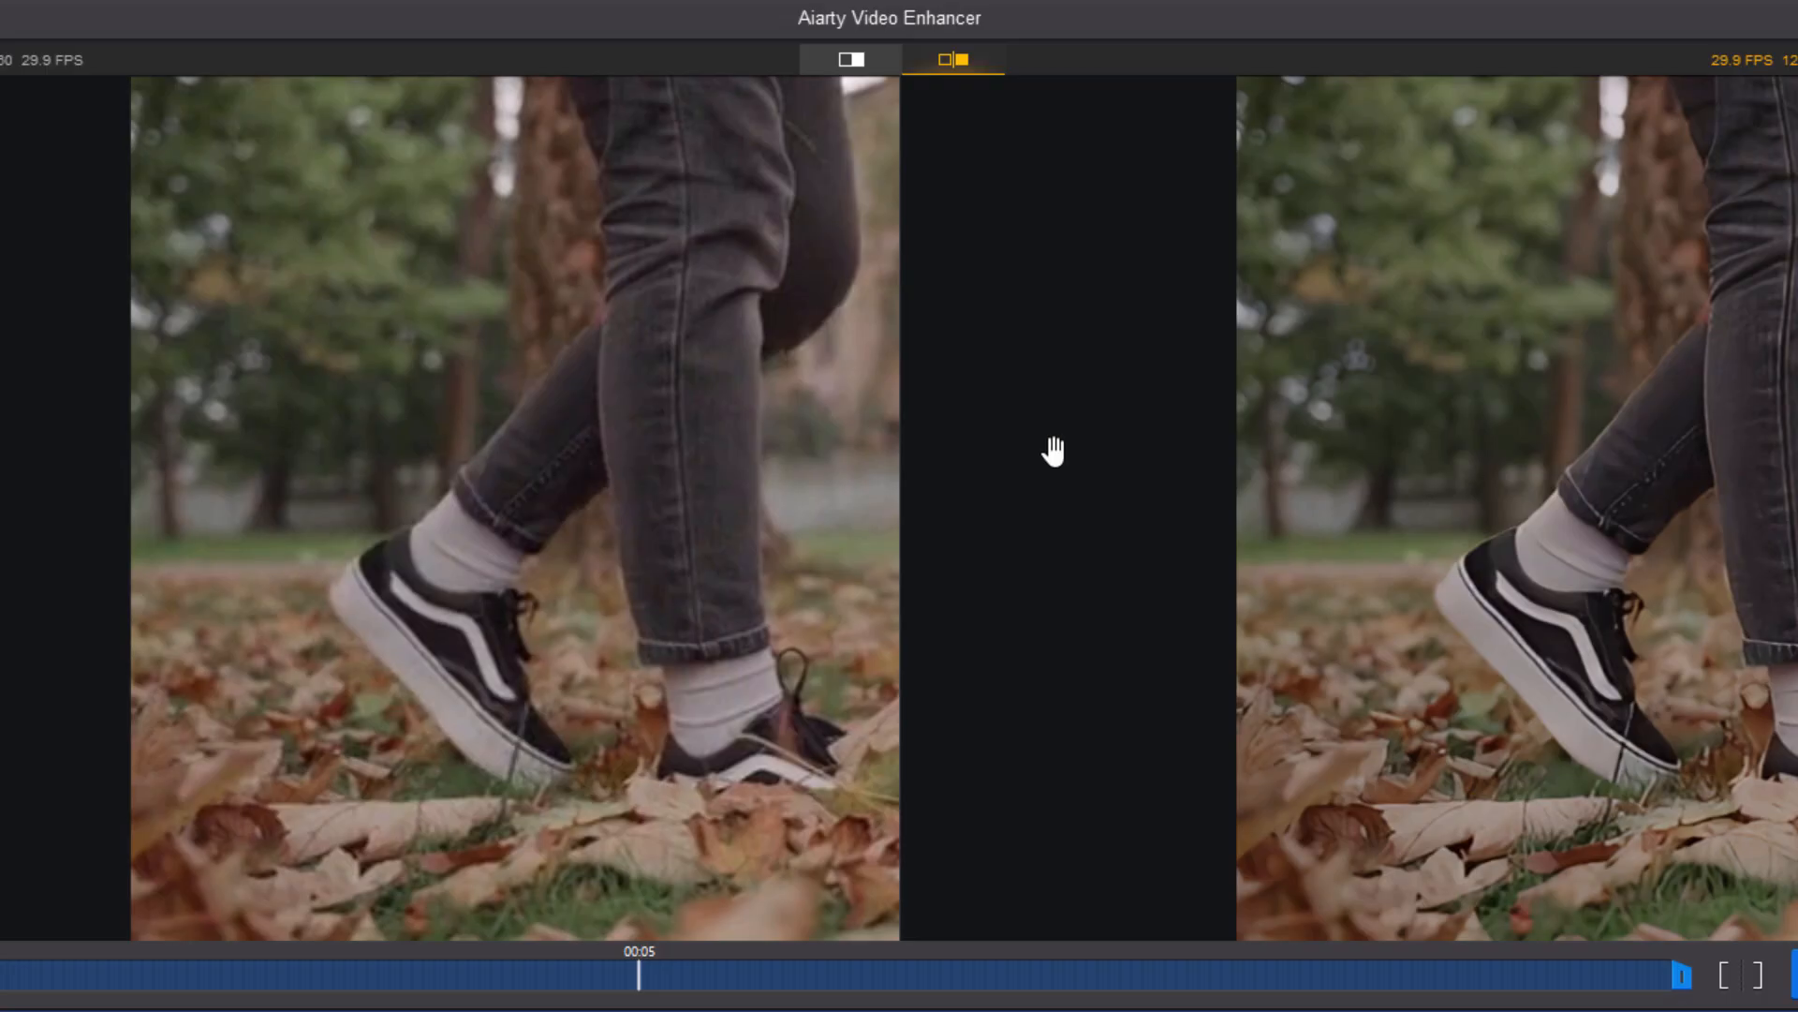
pyautogui.scroll(-2, 1038, 526)
pyautogui.scroll(4, 1038, 526)
pyautogui.scroll(-3, 1038, 526)
pyautogui.scroll(1, 1038, 527)
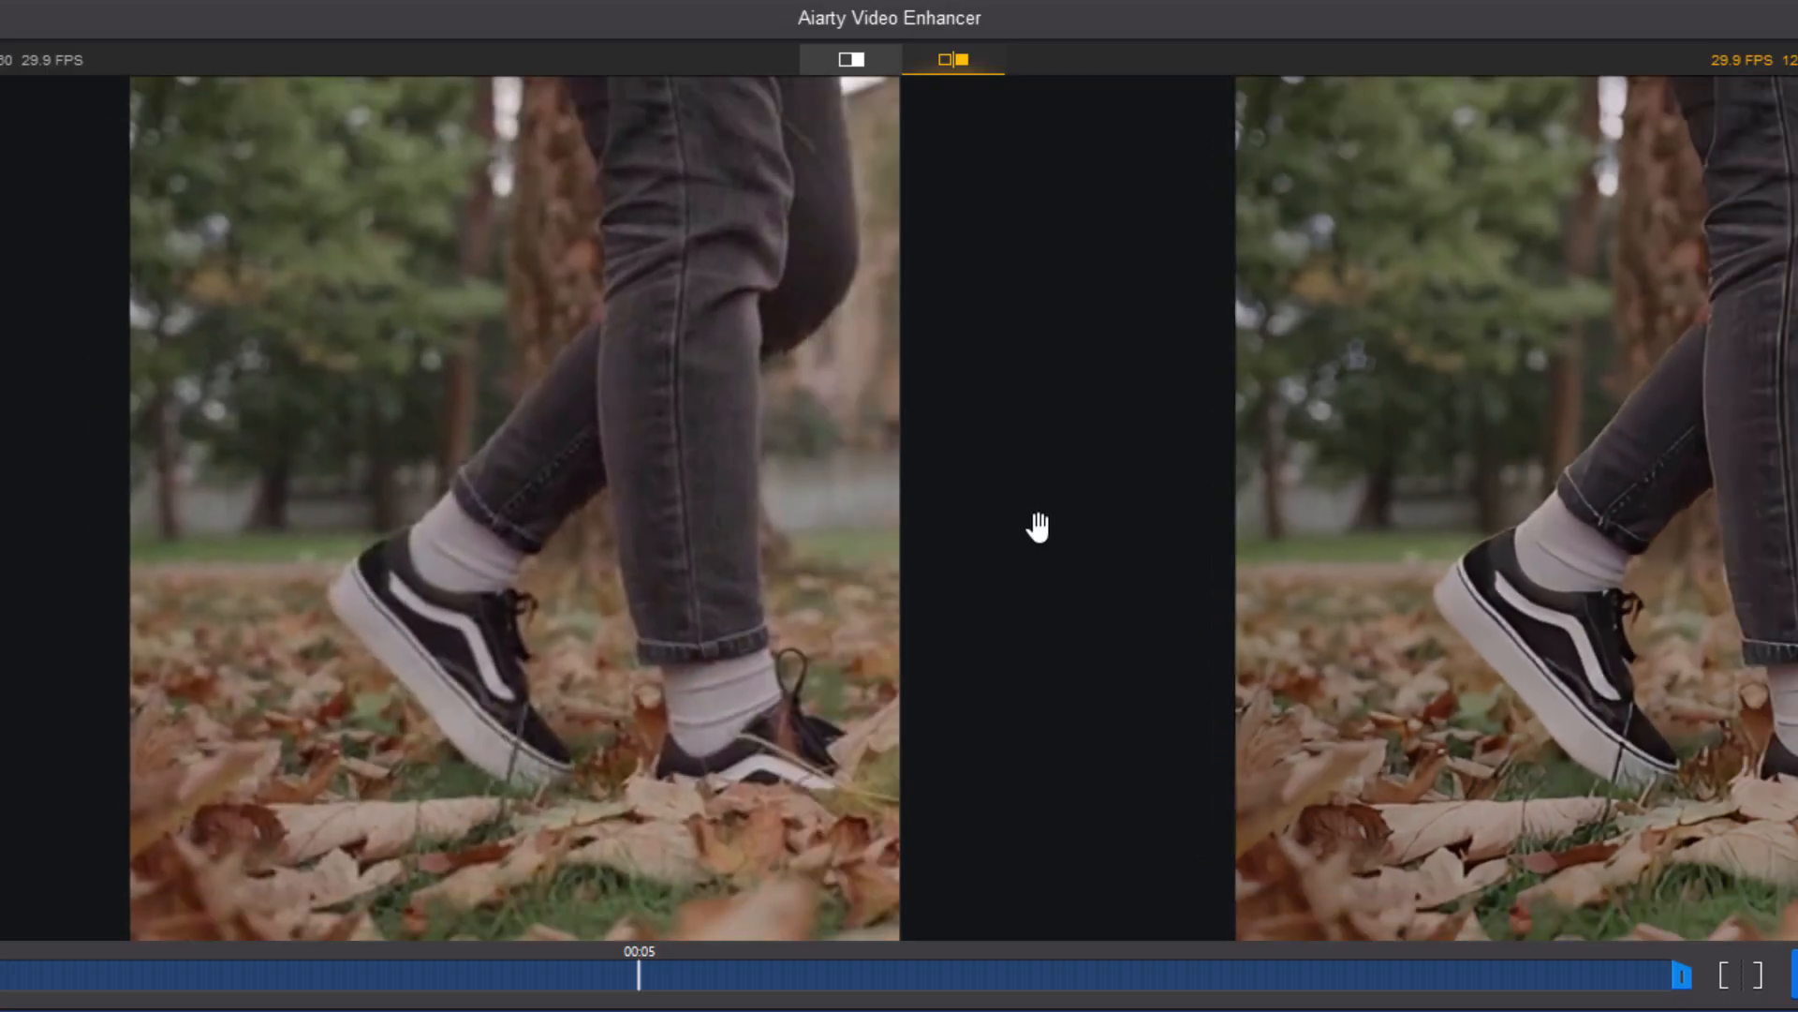
pyautogui.scroll(3, 1268, 594)
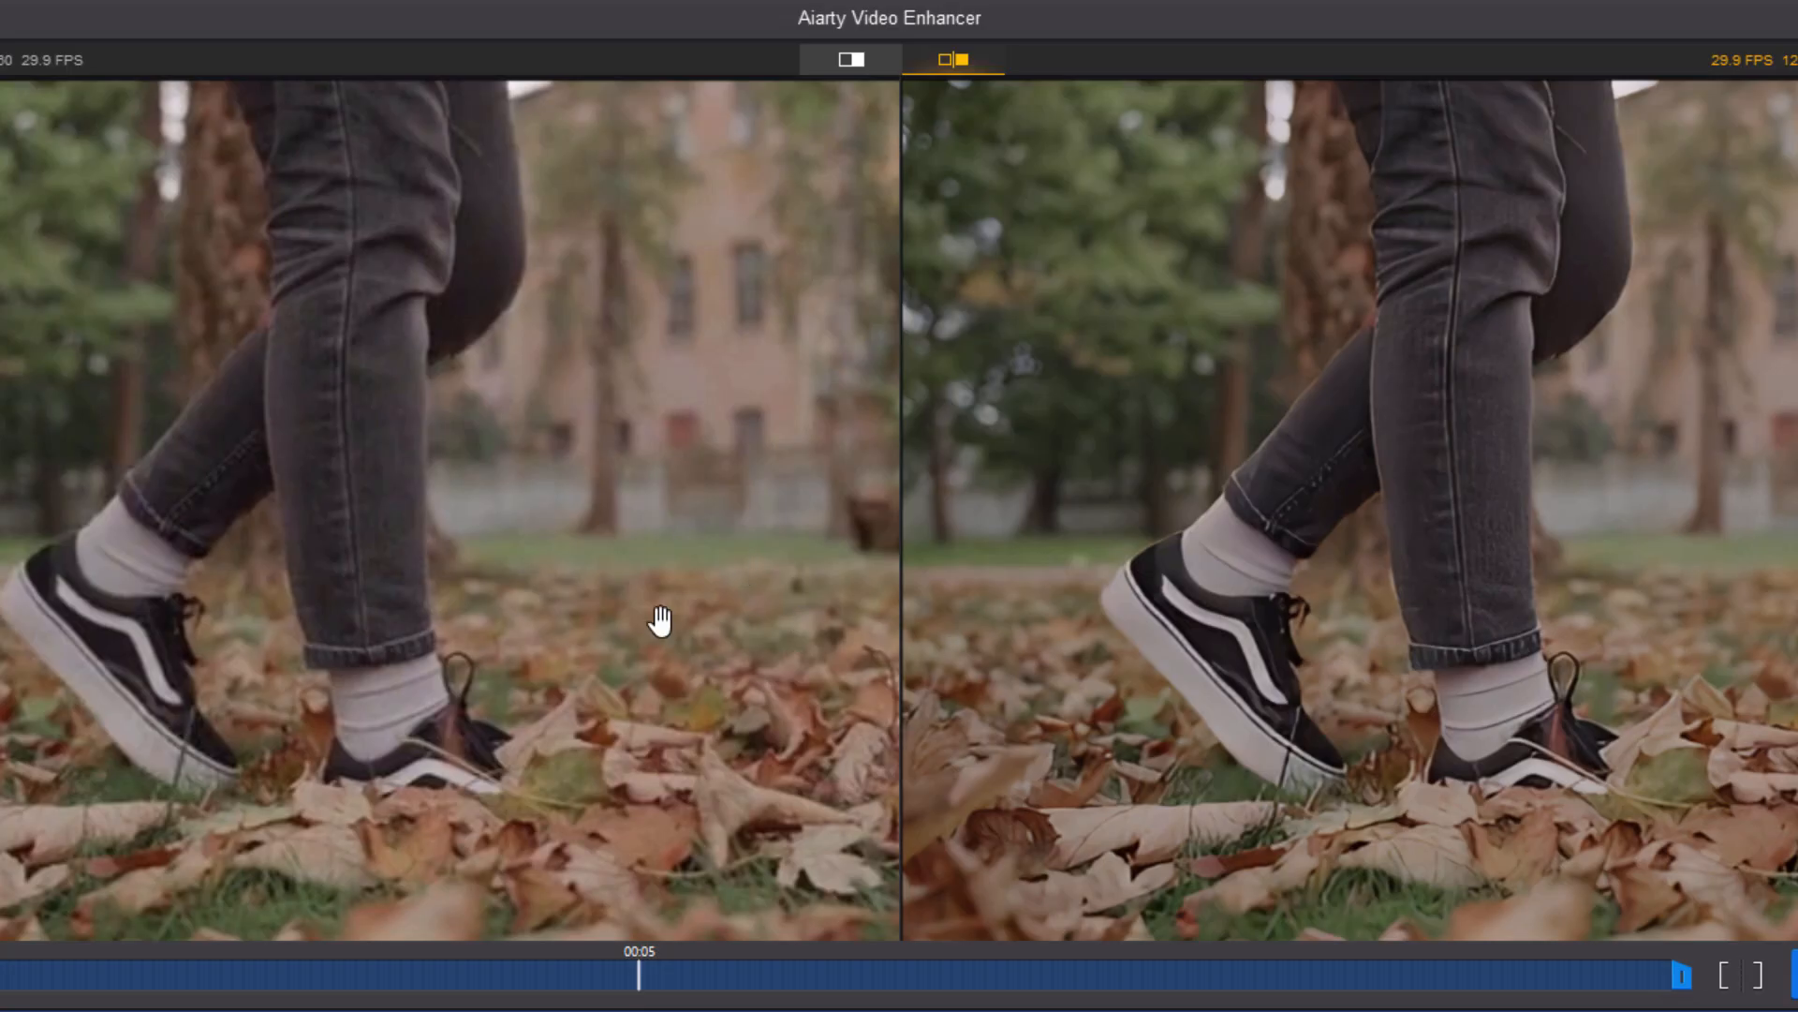
pyautogui.click(855, 62)
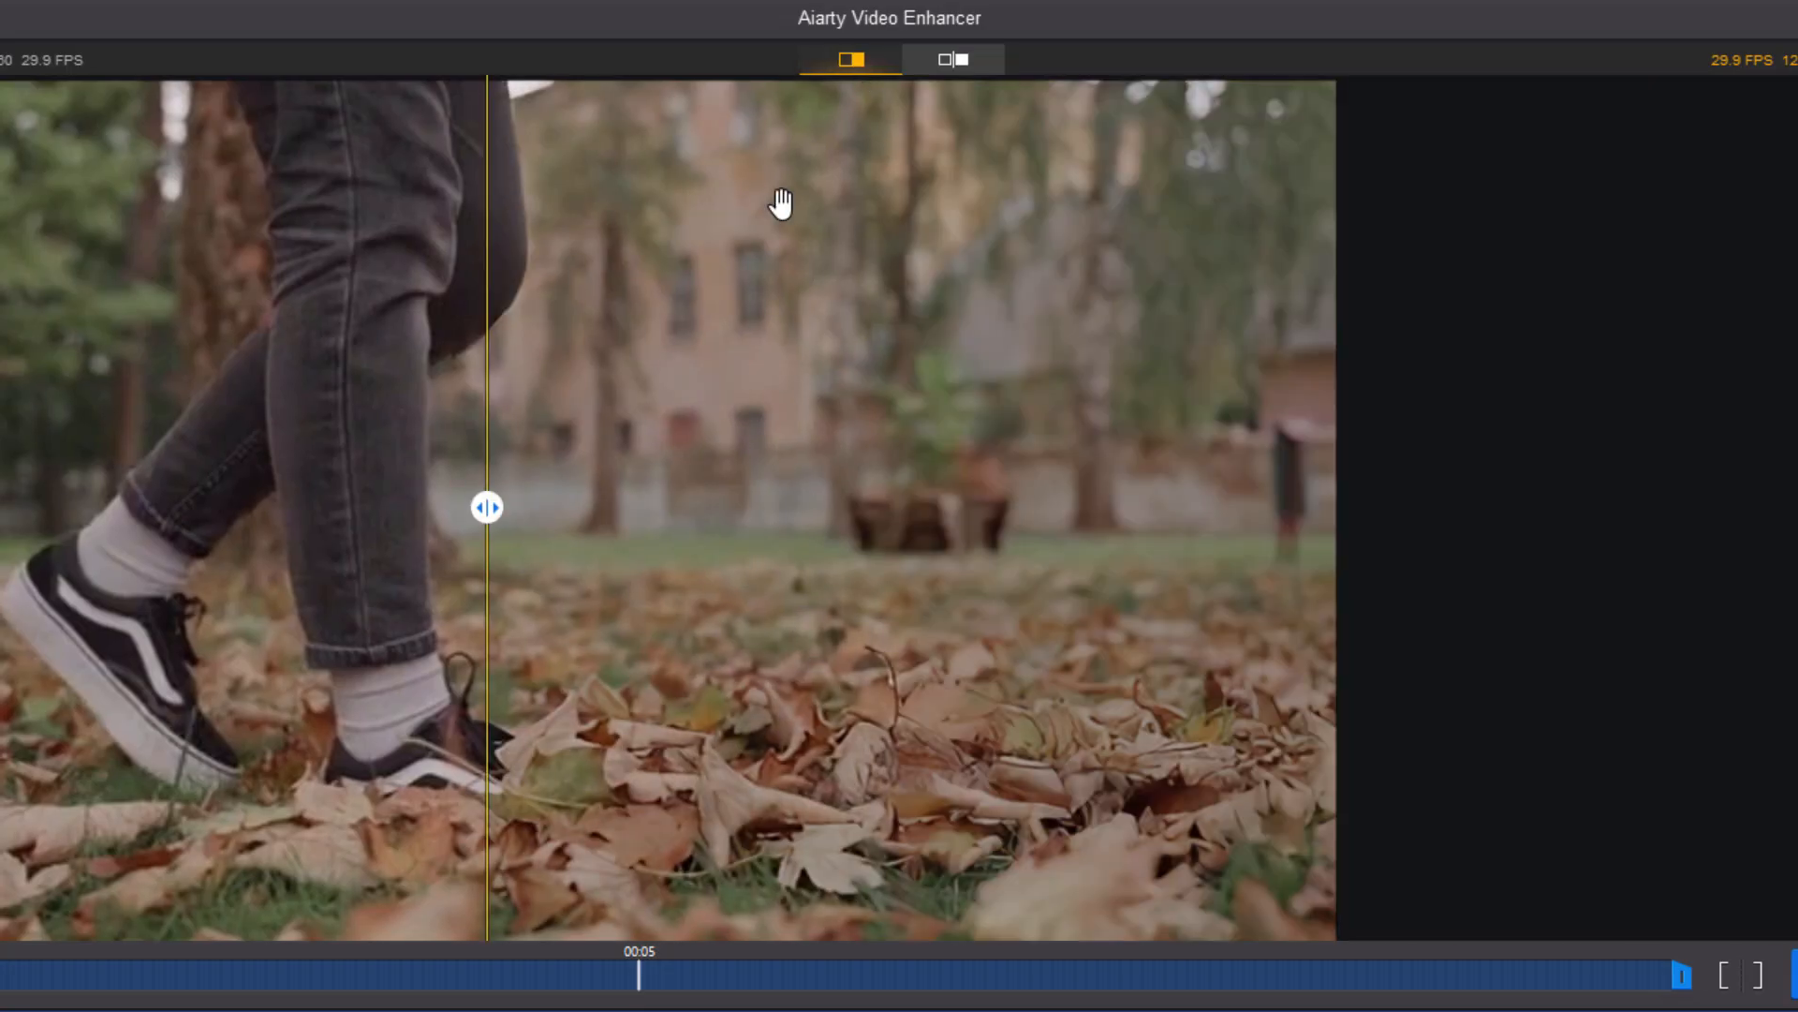
# Fit the preview to the window and slide the split divider to compare the result.
pyautogui.moveTo(486, 506); pyautogui.dragTo(237, 491)
pyautogui.click(1460, 617)
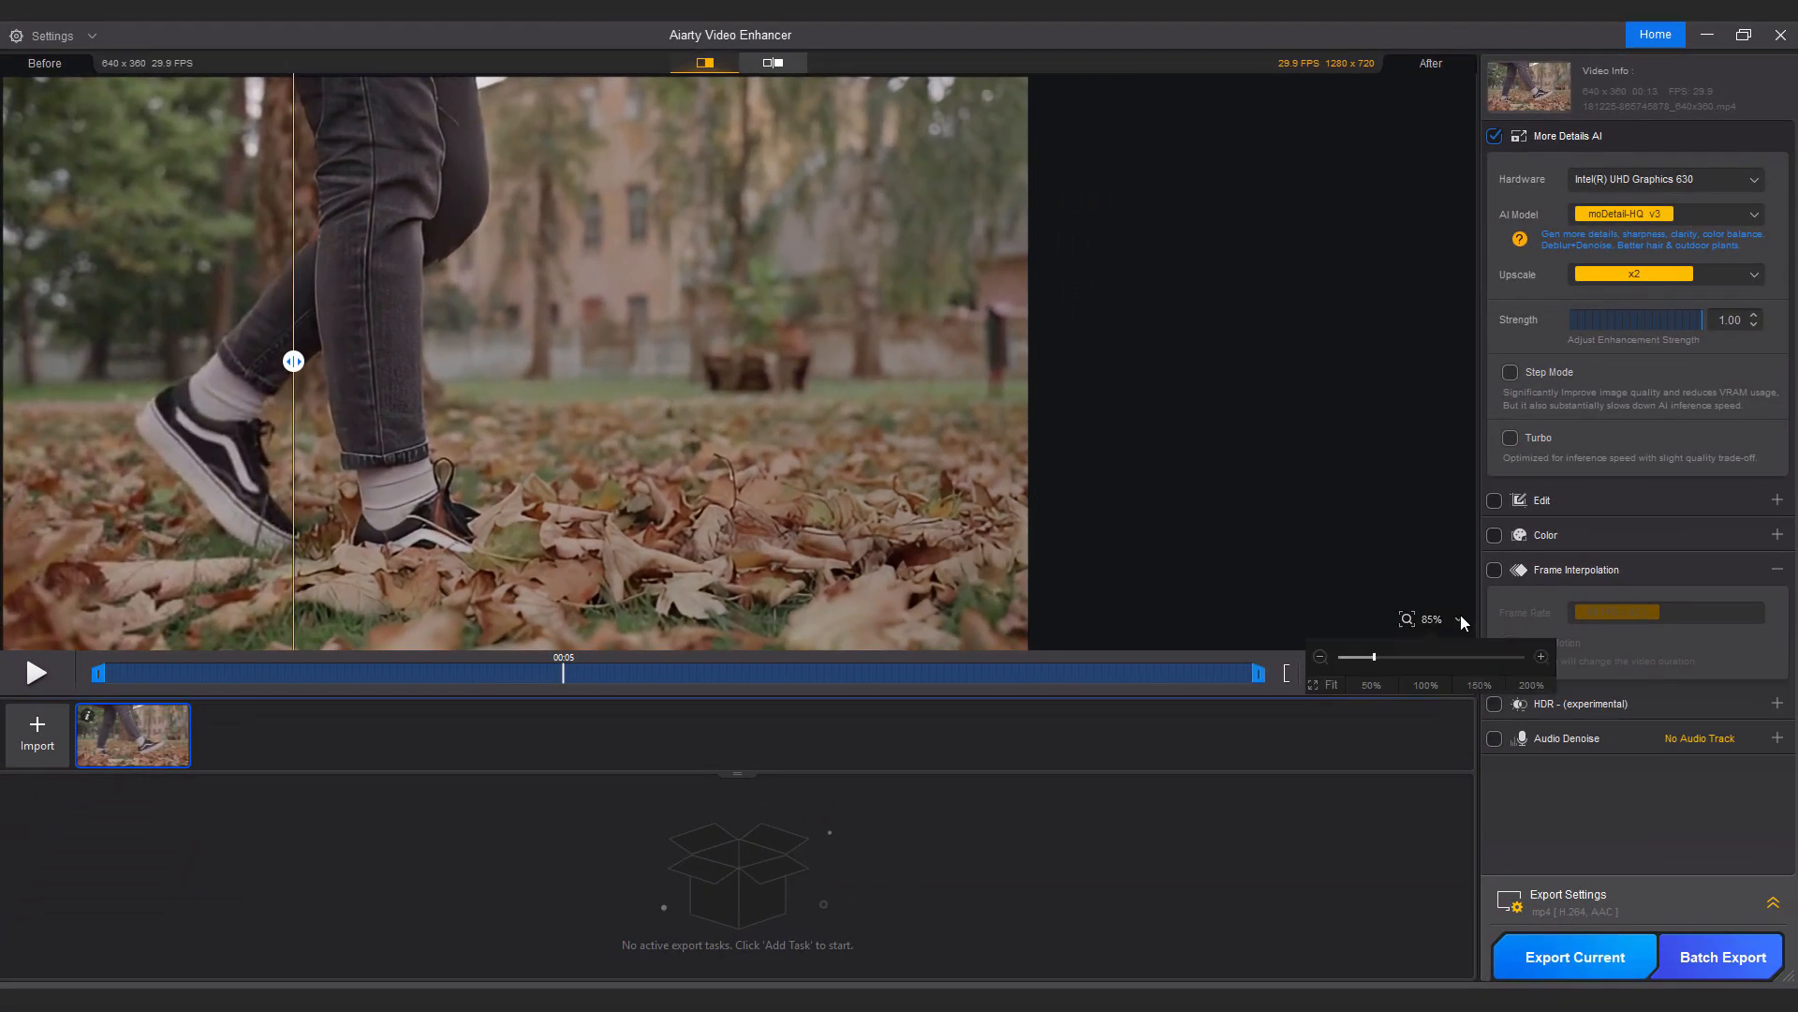
pyautogui.click(1331, 682)
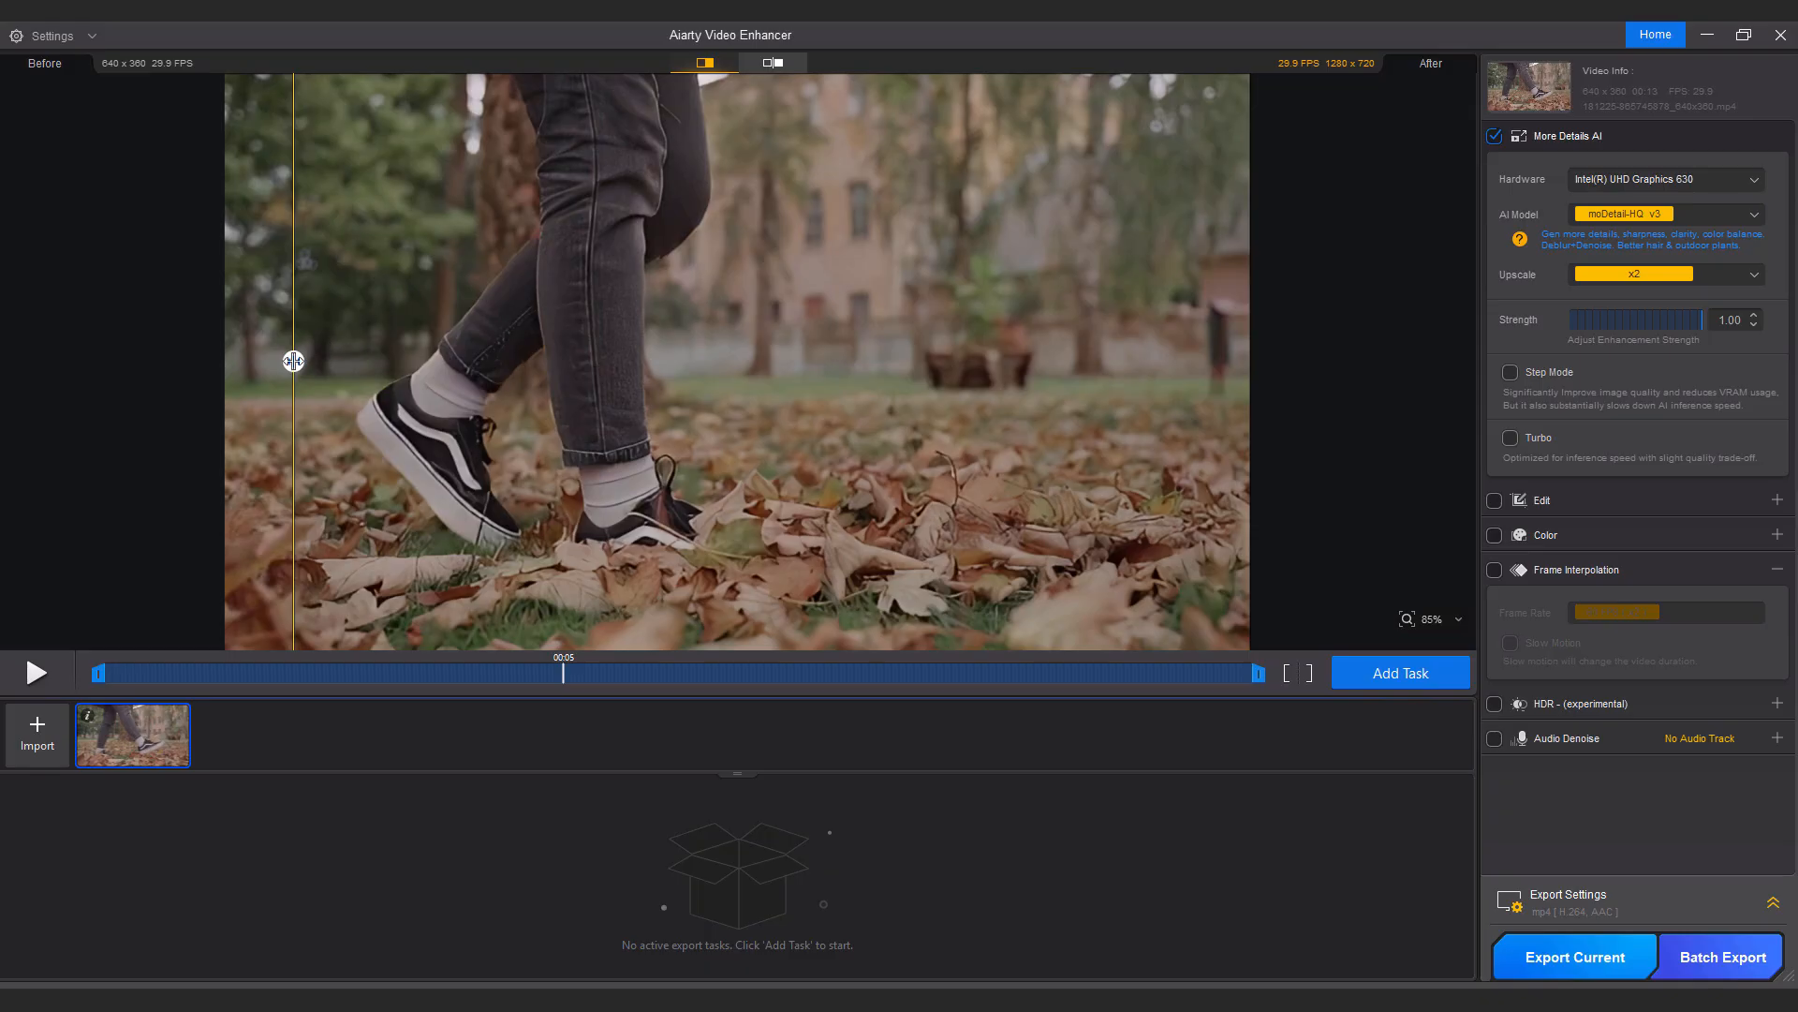
pyautogui.moveTo(292, 360); pyautogui.dragTo(928, 317)
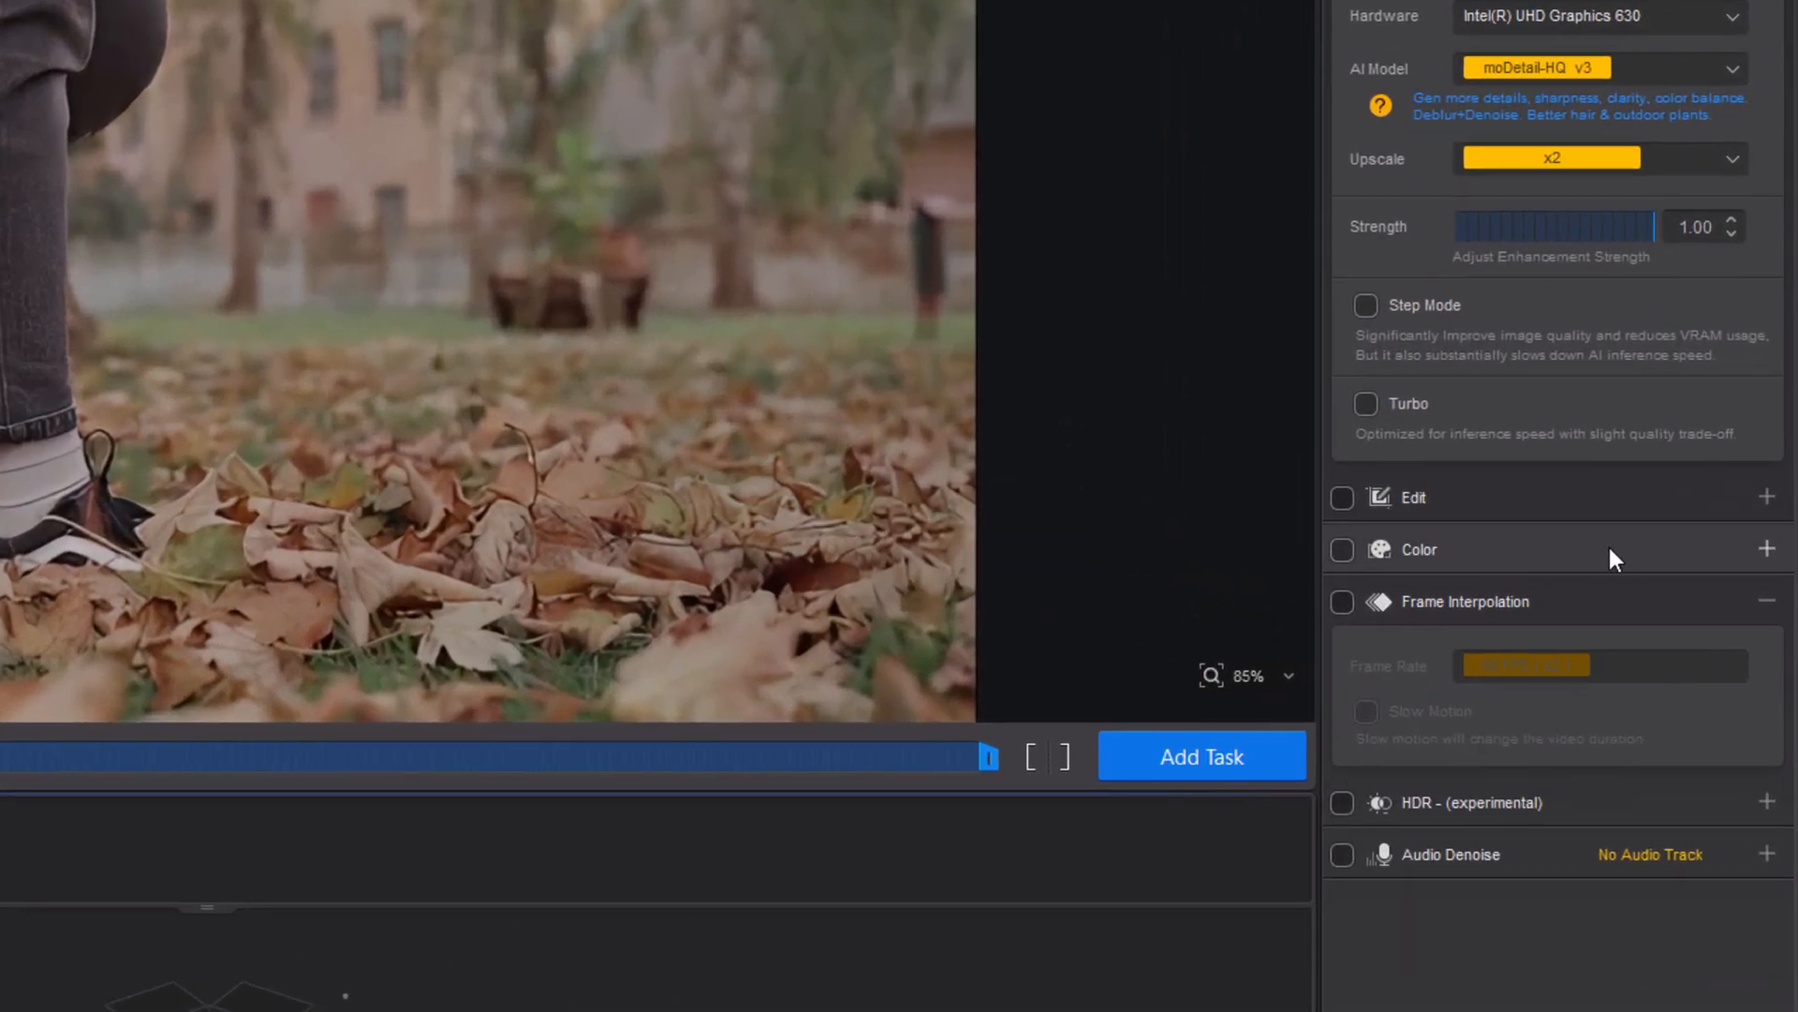
# Expand the Edit section and examine its rotate, crop and video stream options.
pyautogui.click(1770, 498)
pyautogui.scroll(-3, 1617, 515)
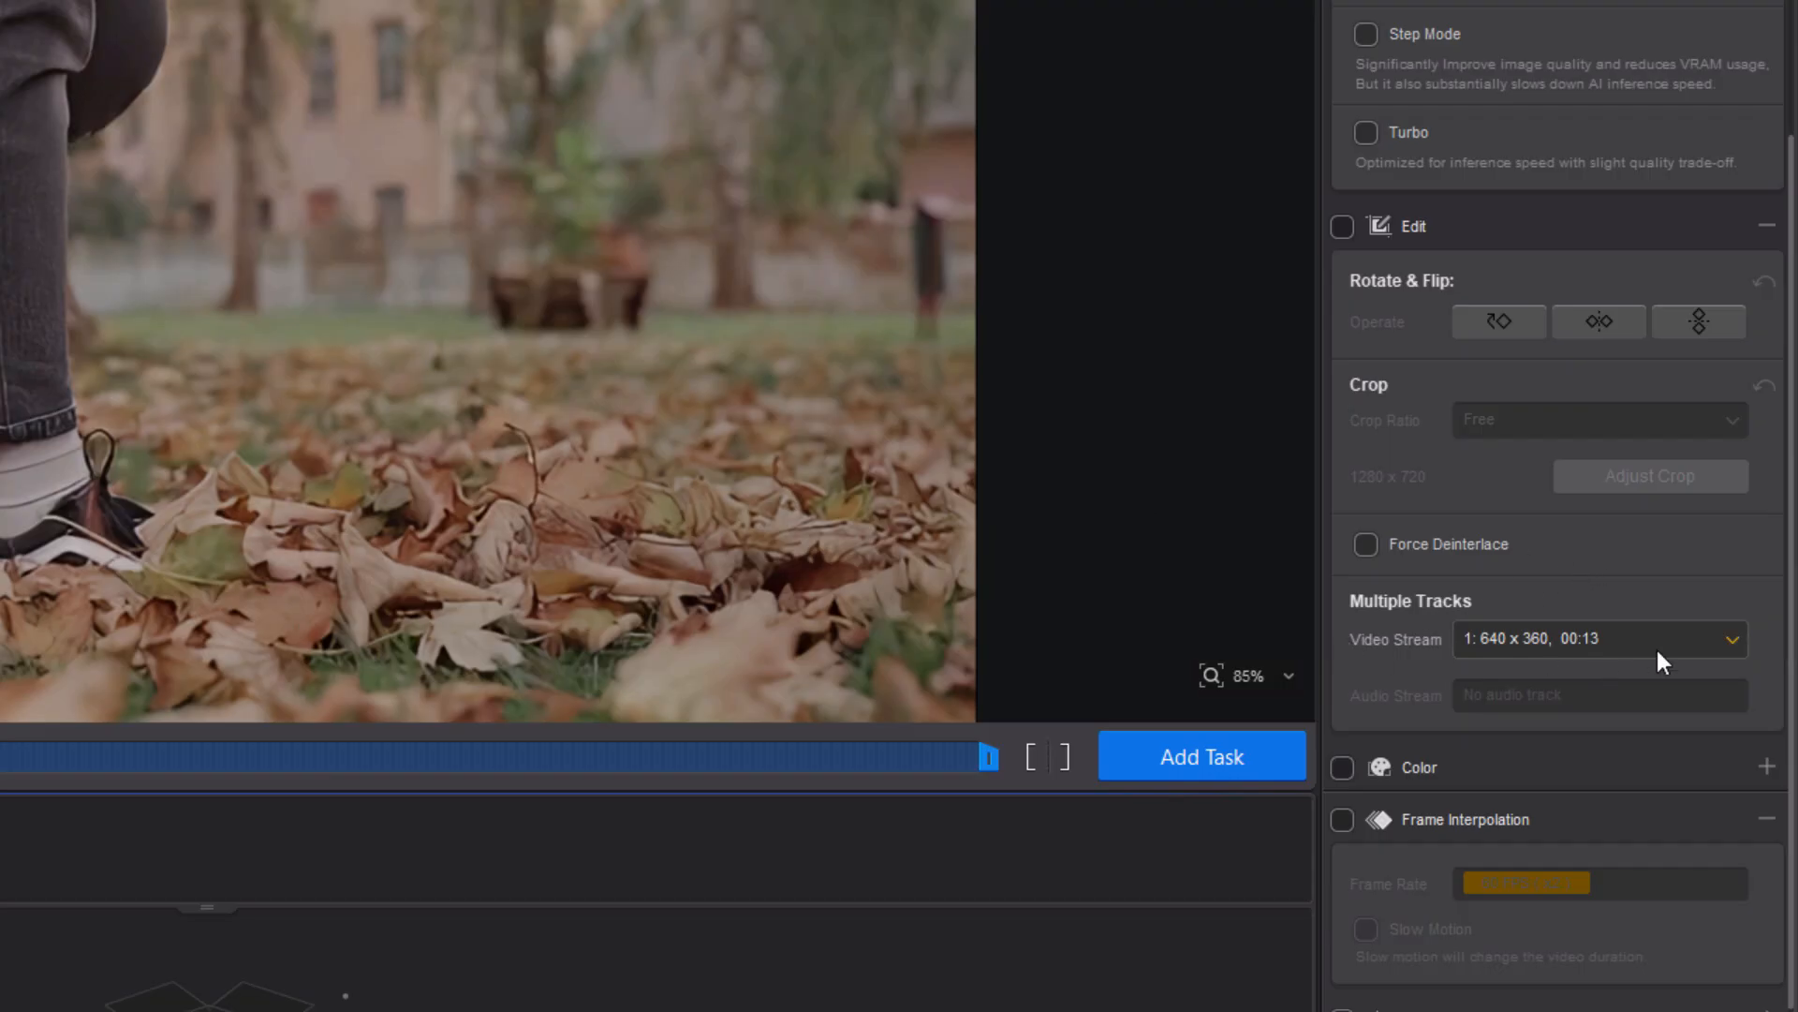
pyautogui.click(1733, 641)
pyautogui.click(1550, 607)
pyautogui.click(1767, 226)
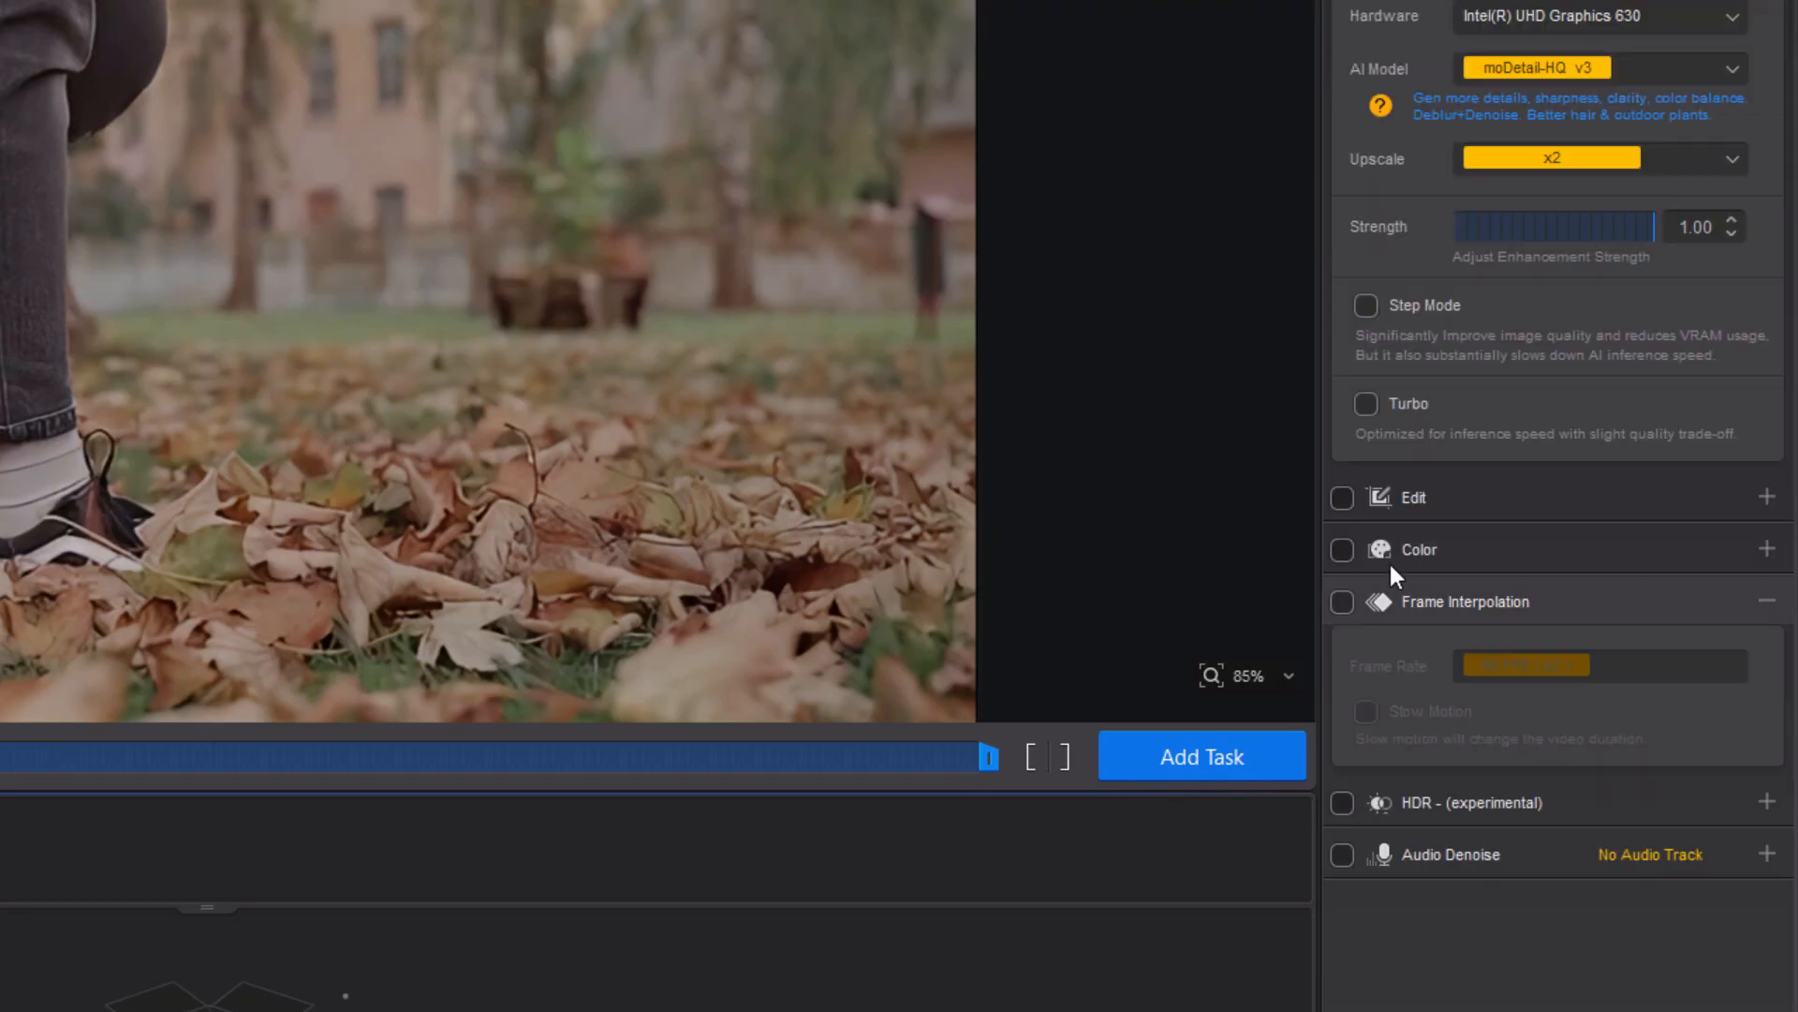
# Open the Color adjustments and set temperature to 57.60 and exposure to 16.
pyautogui.click(1767, 549)
pyautogui.scroll(-3, 1782, 822)
pyautogui.scroll(-2, 1782, 822)
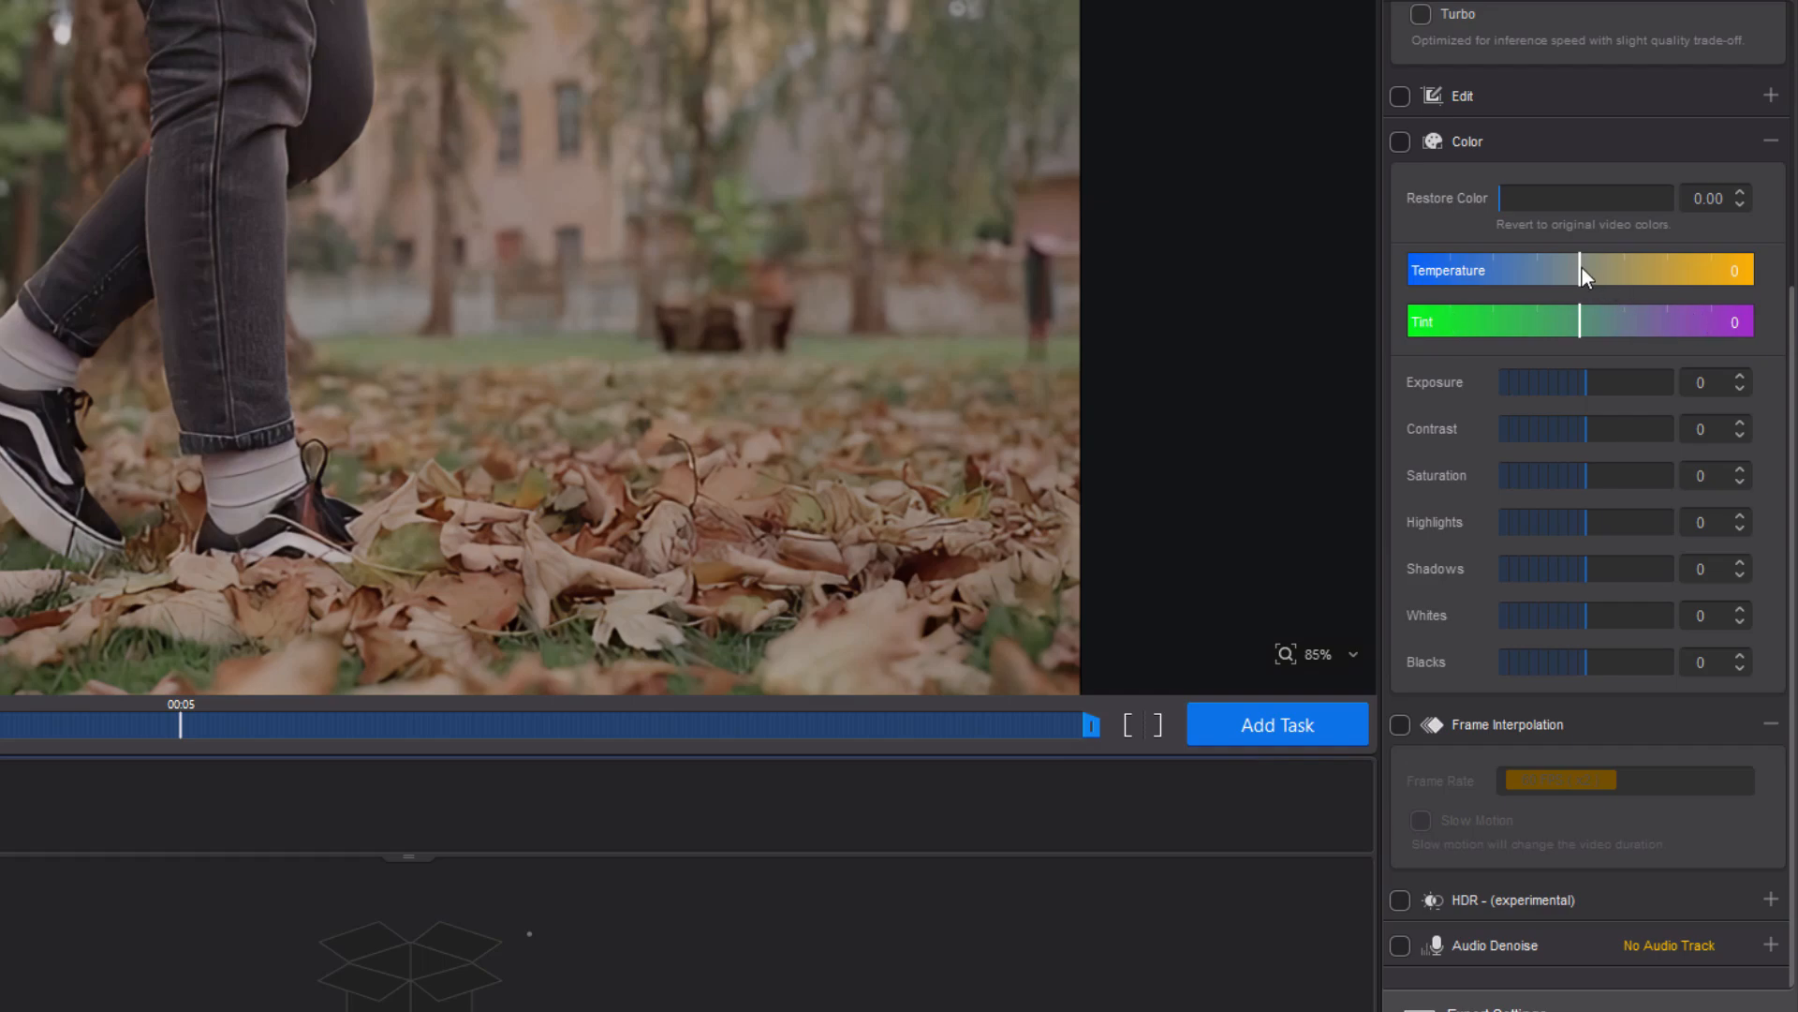
pyautogui.moveTo(1582, 268); pyautogui.dragTo(1666, 286)
pyautogui.moveTo(1587, 384)
pyautogui.mouseDown()
pyautogui.moveTo(1620, 382)
pyautogui.moveTo(1544, 374)
pyautogui.moveTo(1639, 397)
pyautogui.moveTo(1602, 401)
pyautogui.mouseUp()
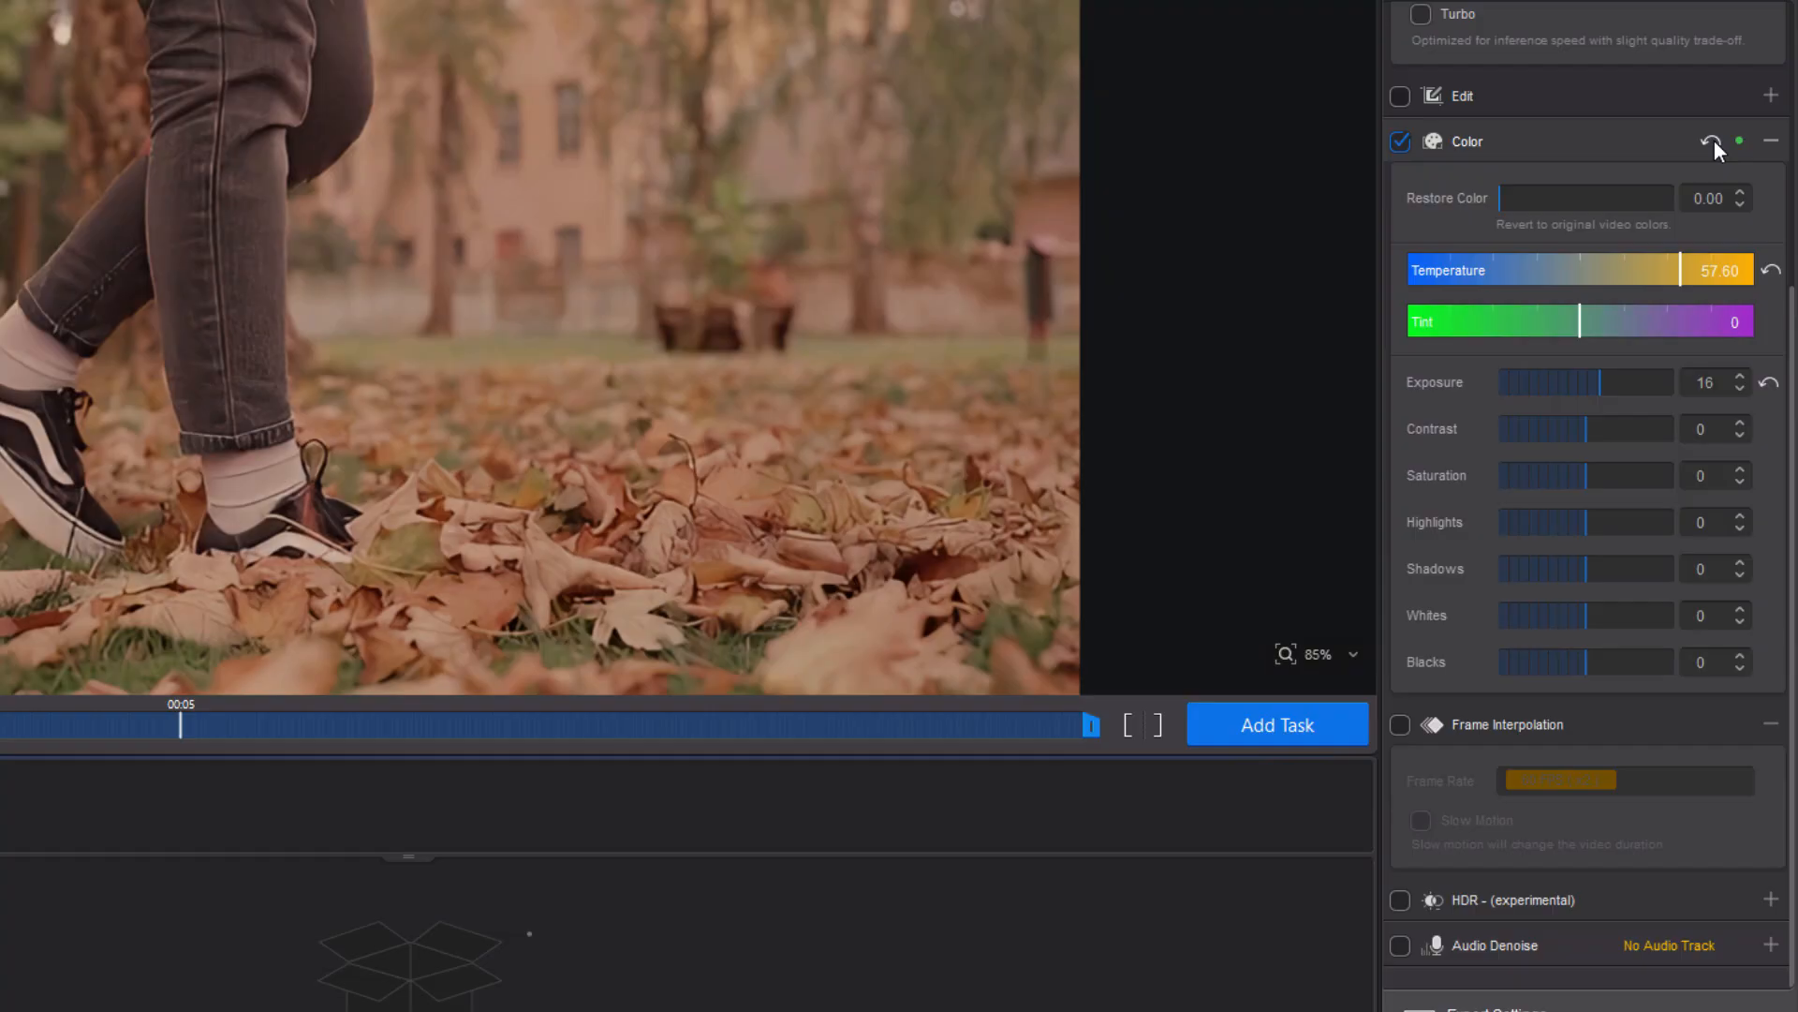
# Set contrast to 50, saturation to 46, highlights to 32, shadows to -19 and whites to 45.
pyautogui.moveTo(1587, 427); pyautogui.dragTo(1613, 531)
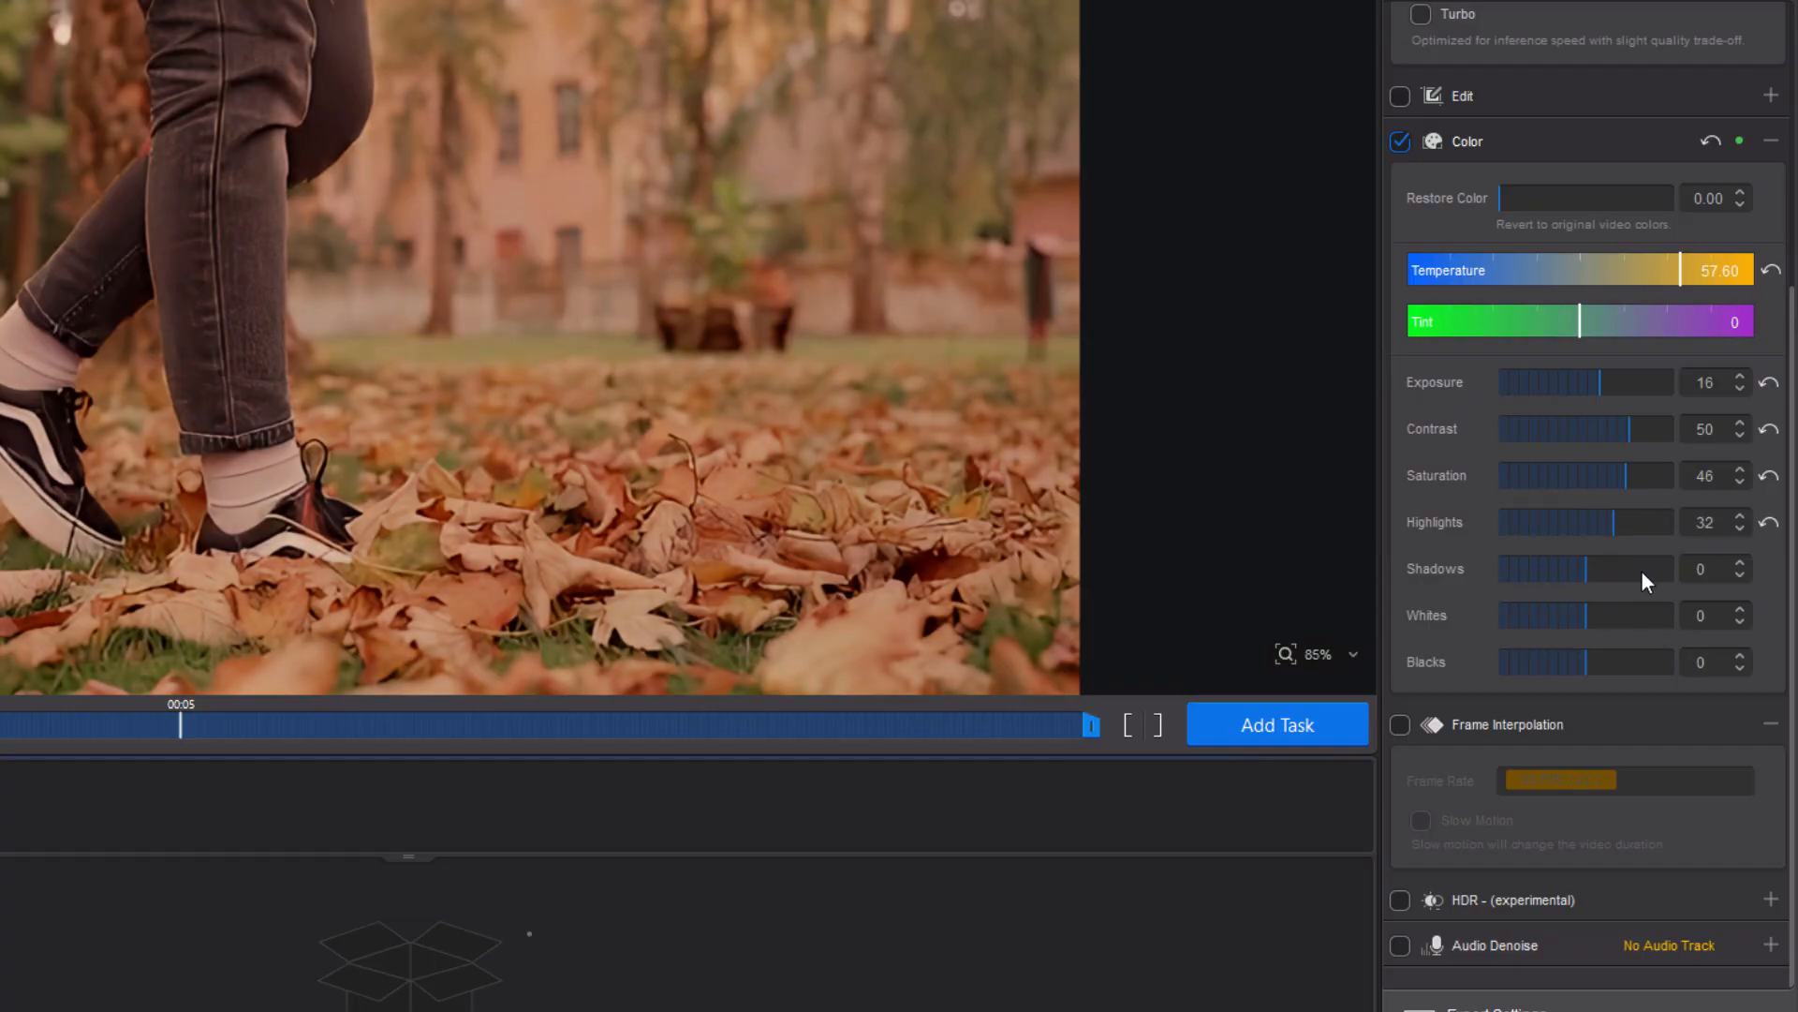
pyautogui.moveTo(1586, 570)
pyautogui.mouseDown()
pyautogui.moveTo(1537, 571)
pyautogui.moveTo(1570, 564)
pyautogui.mouseUp()
pyautogui.moveTo(1583, 614); pyautogui.dragTo(1605, 671)
pyautogui.click(1770, 663)
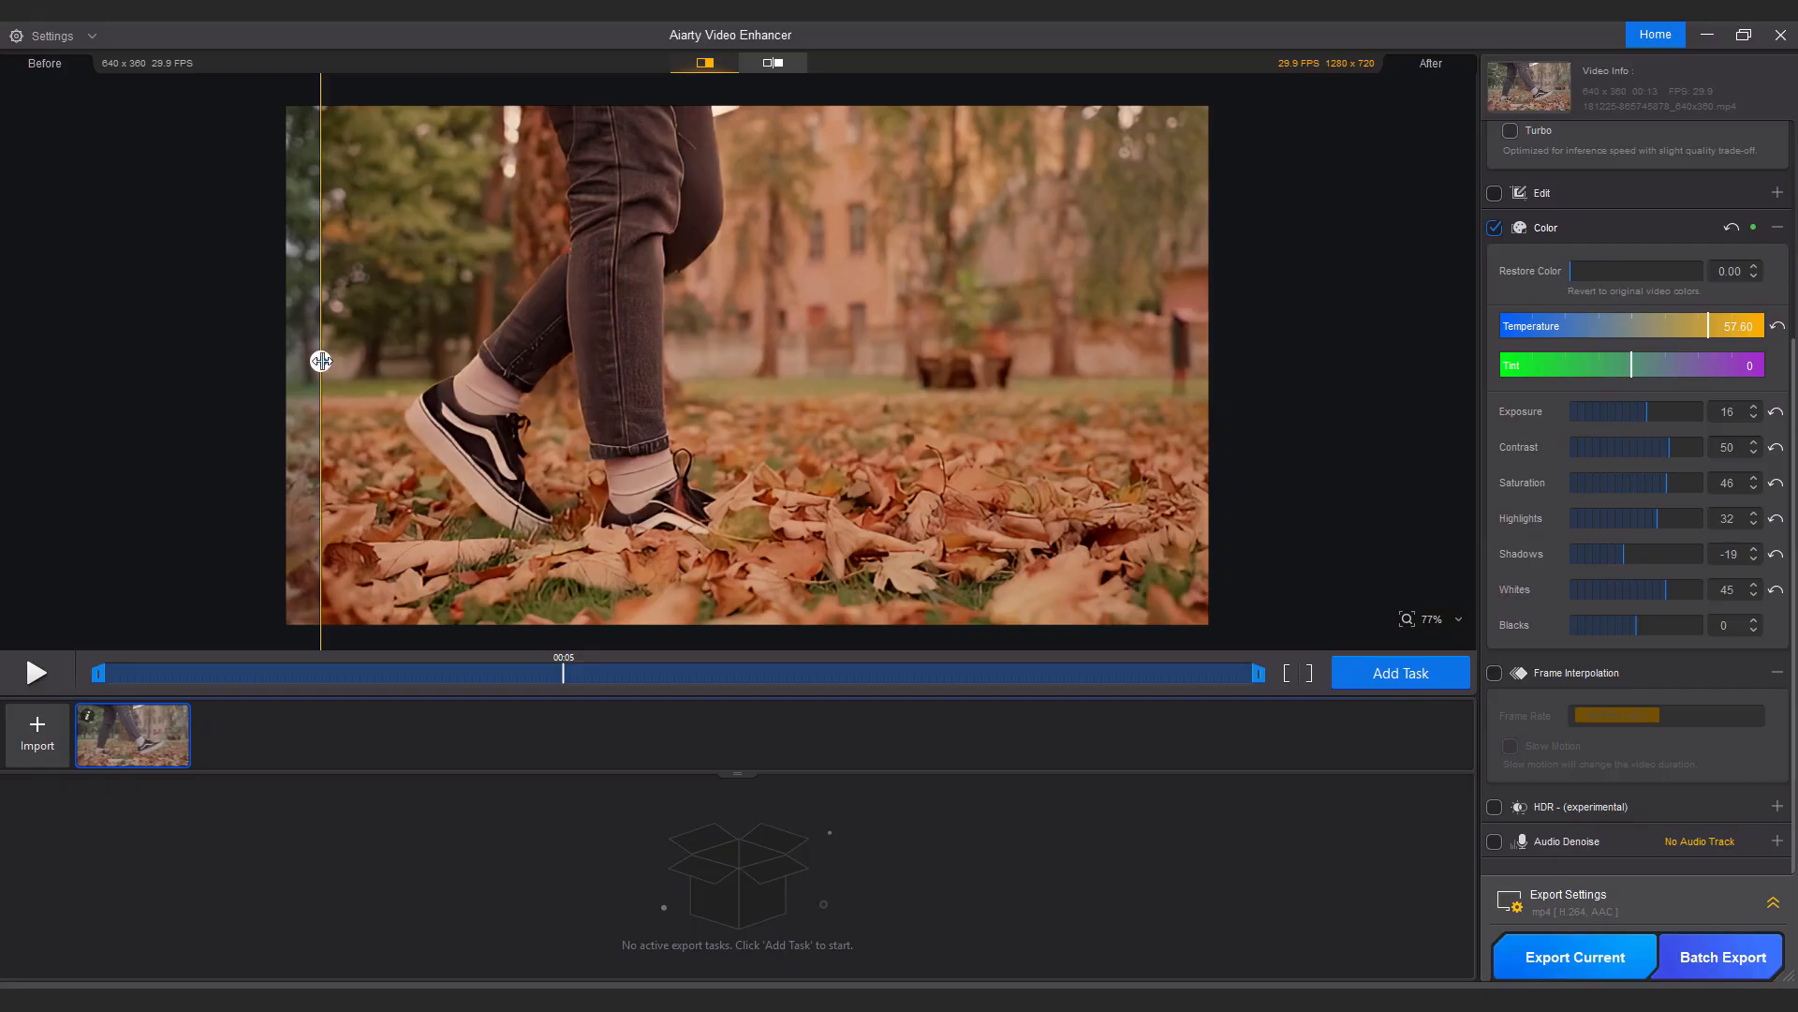
# Compare the color-graded result with the split divider and collapse the Color section.
pyautogui.moveTo(321, 361); pyautogui.dragTo(373, 362)
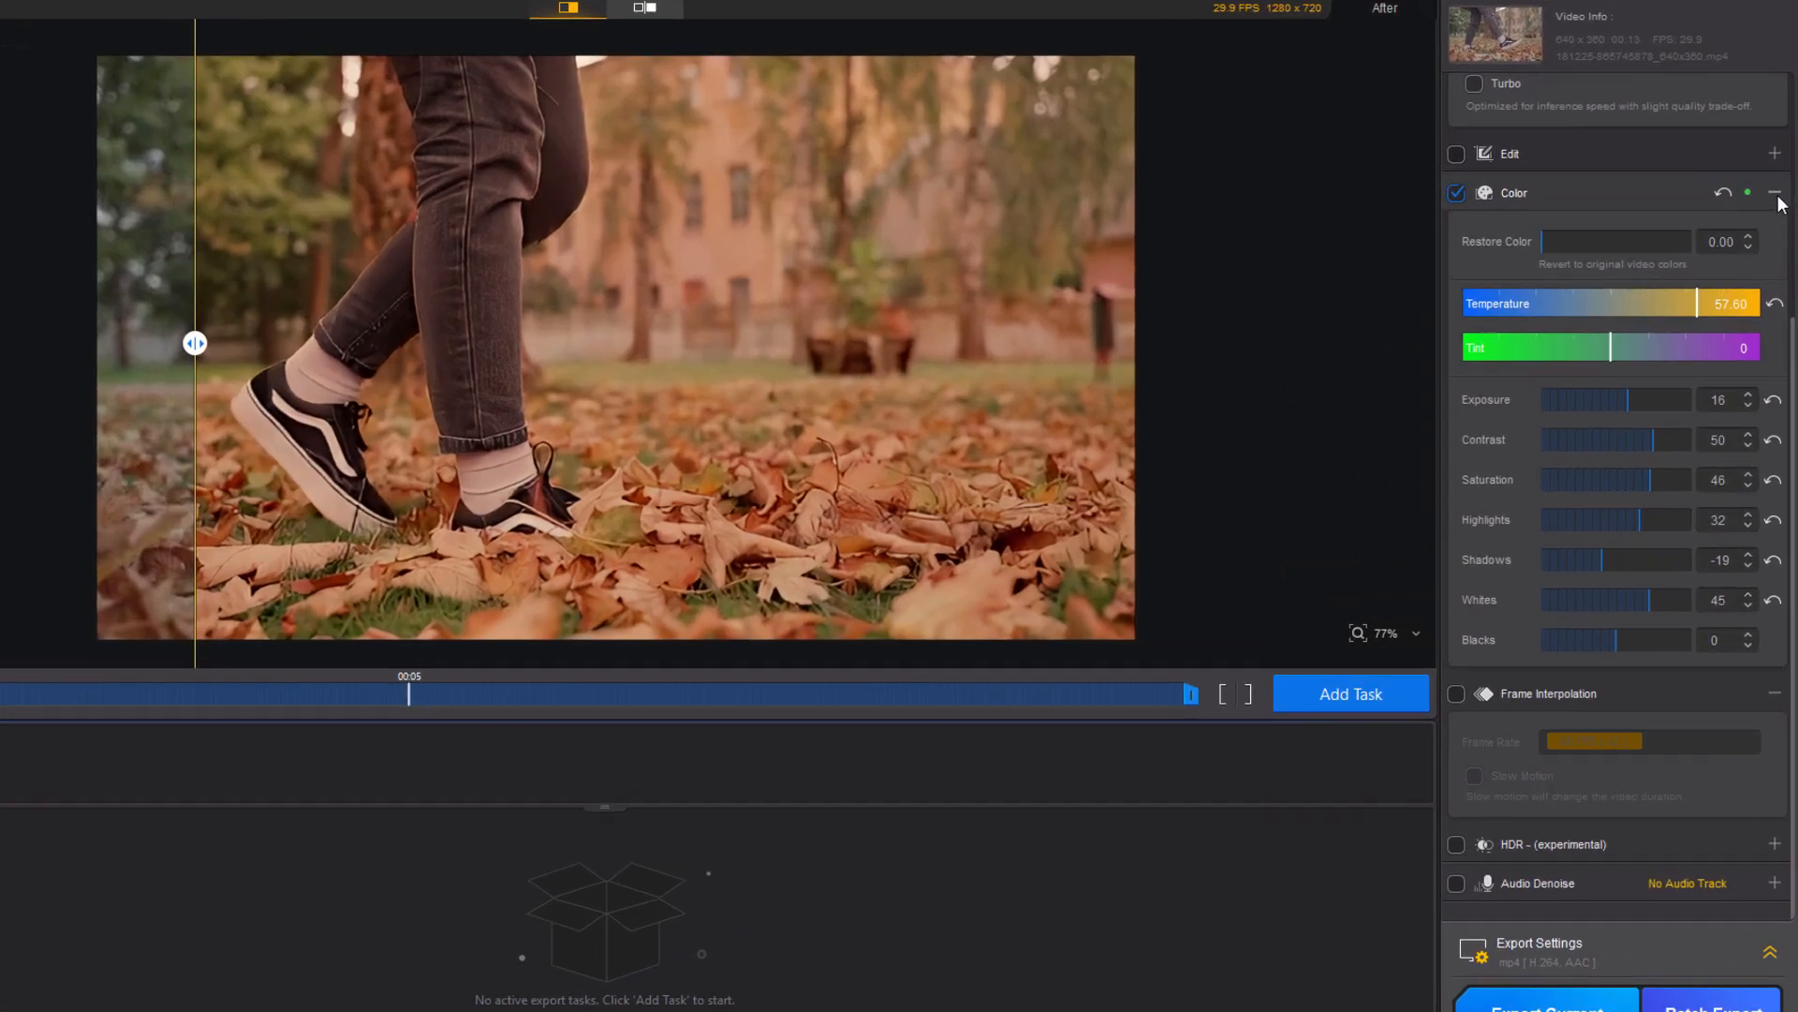
pyautogui.click(1777, 228)
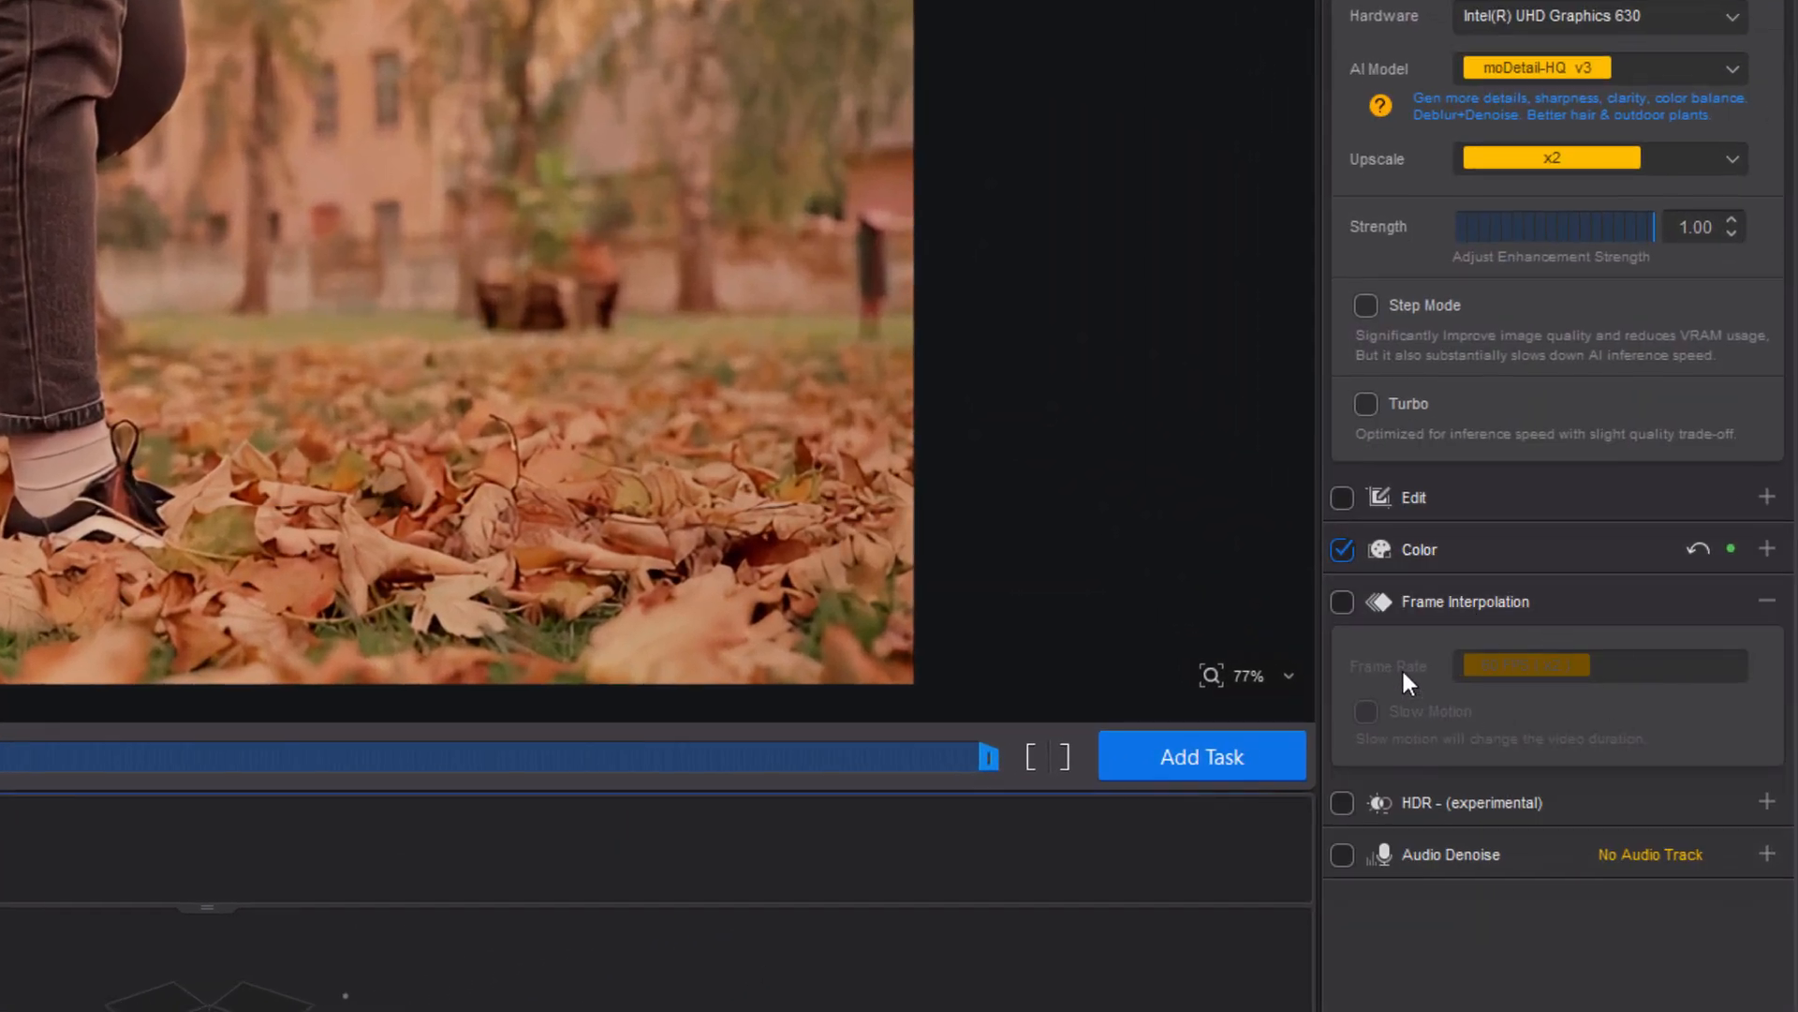
# Try Frame Interpolation at 60 FPS (x2), then turn it off and collapse its section.
pyautogui.click(1344, 602)
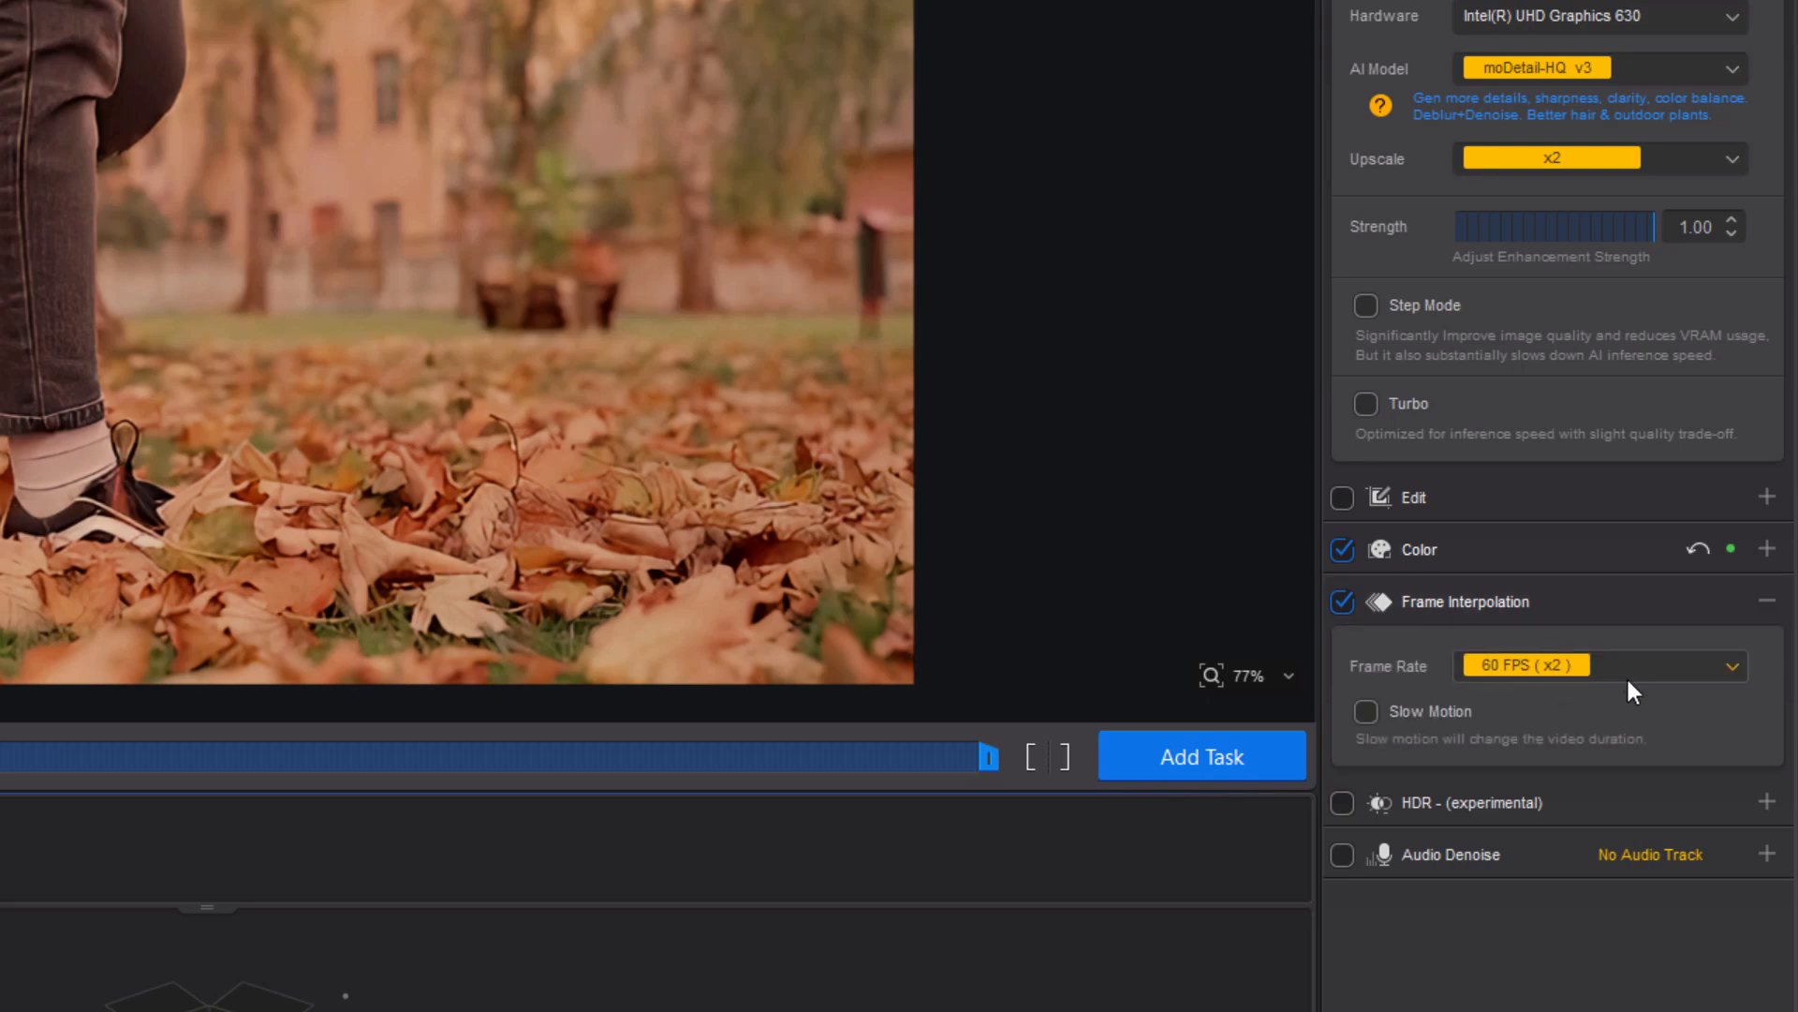
pyautogui.click(1733, 667)
pyautogui.click(1735, 663)
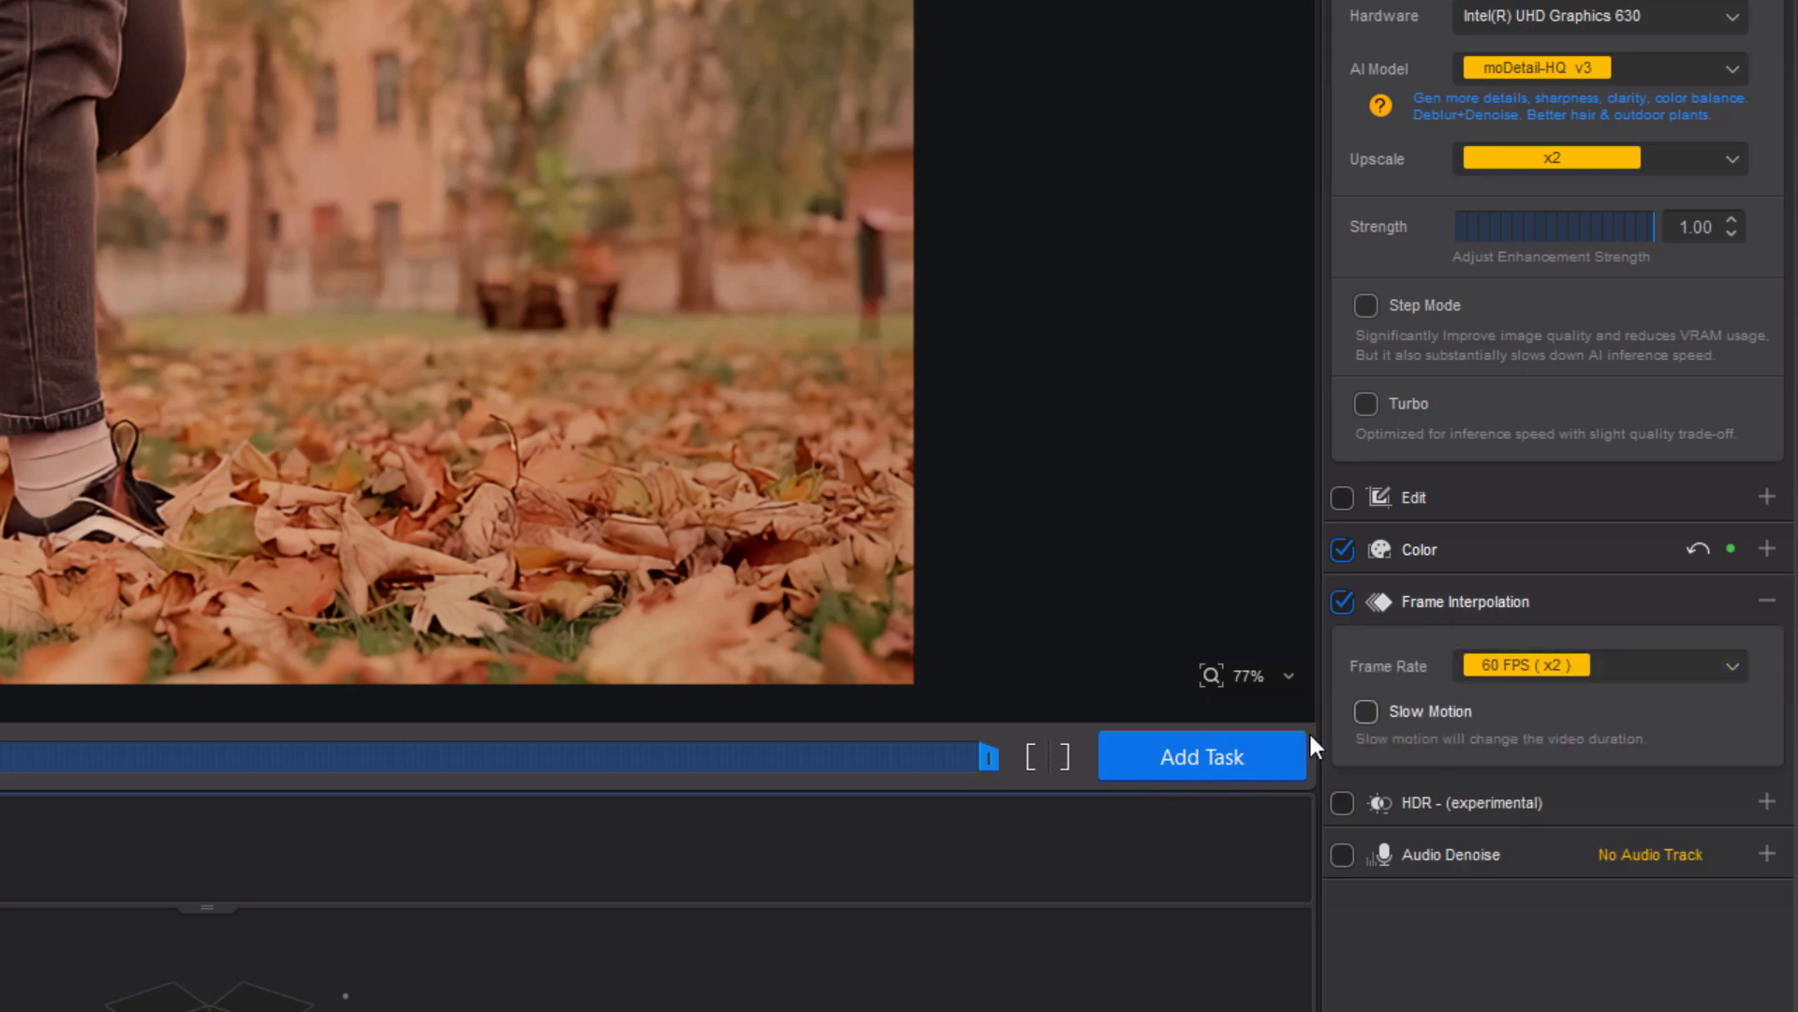
pyautogui.click(1349, 600)
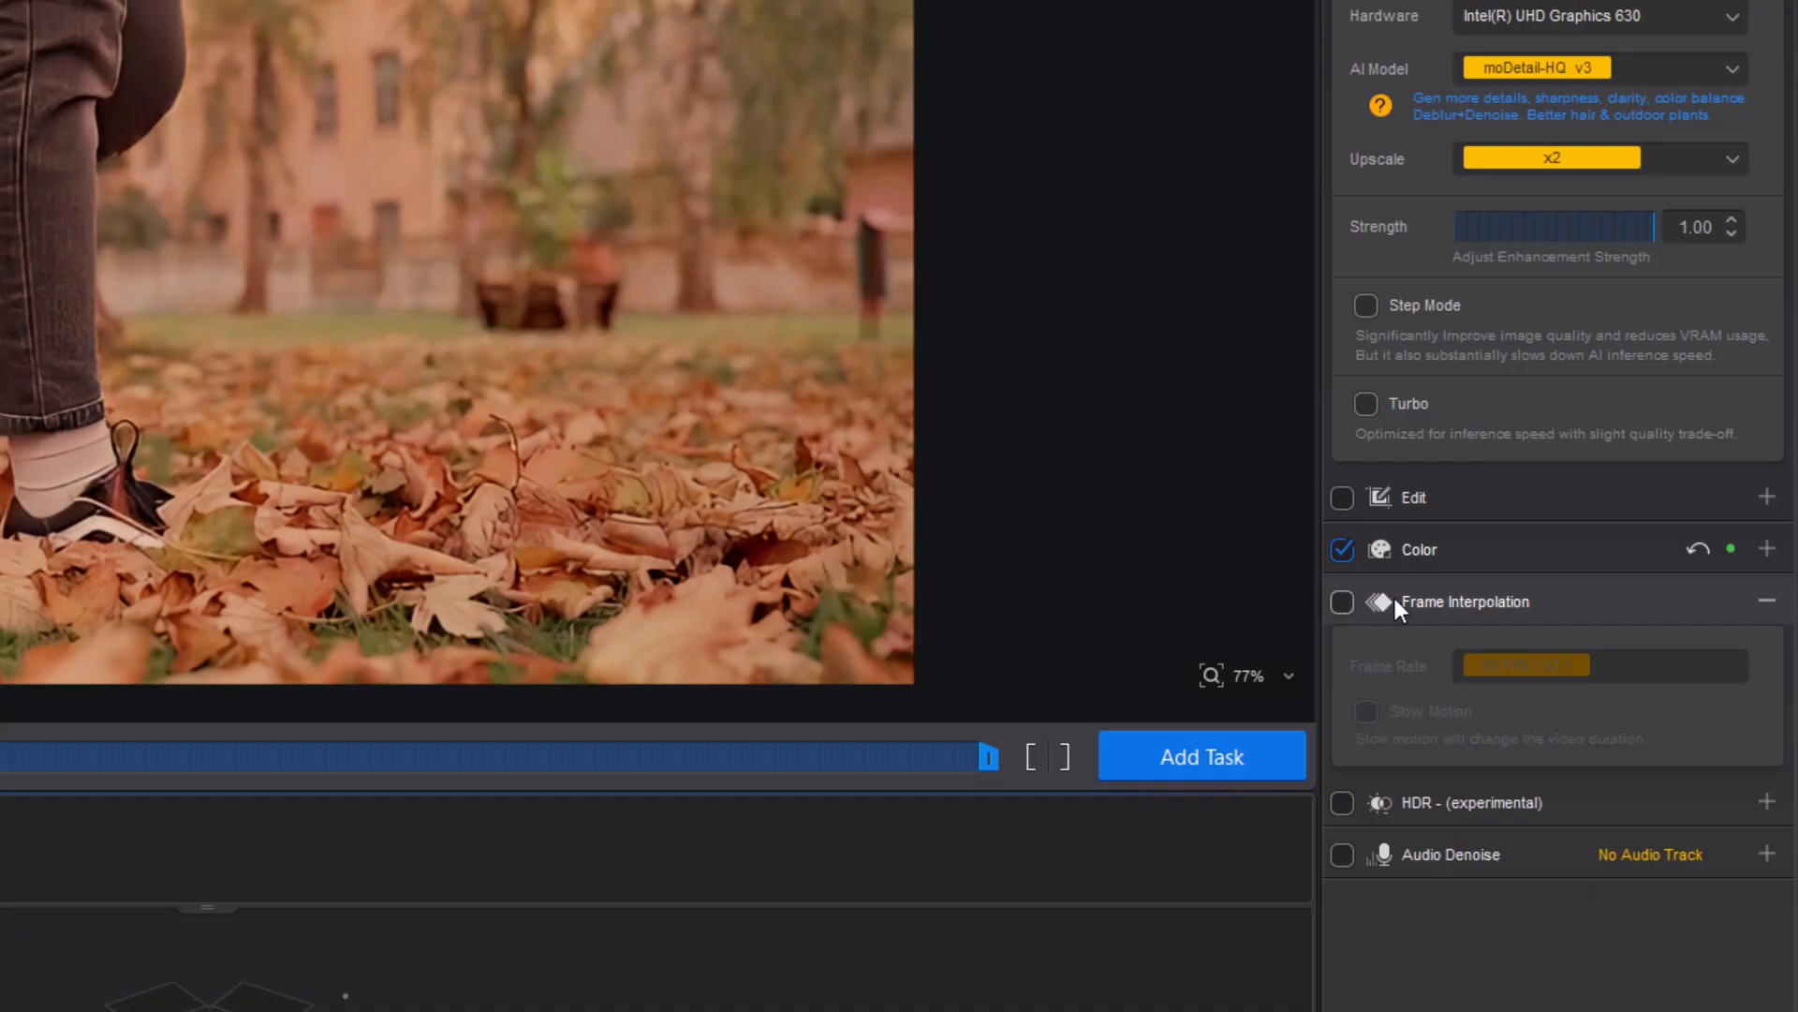
pyautogui.click(1769, 600)
# Try HDR (experimental) and review its Neutral, Bright and Graded AI models, then turn it off.
pyautogui.click(1764, 651)
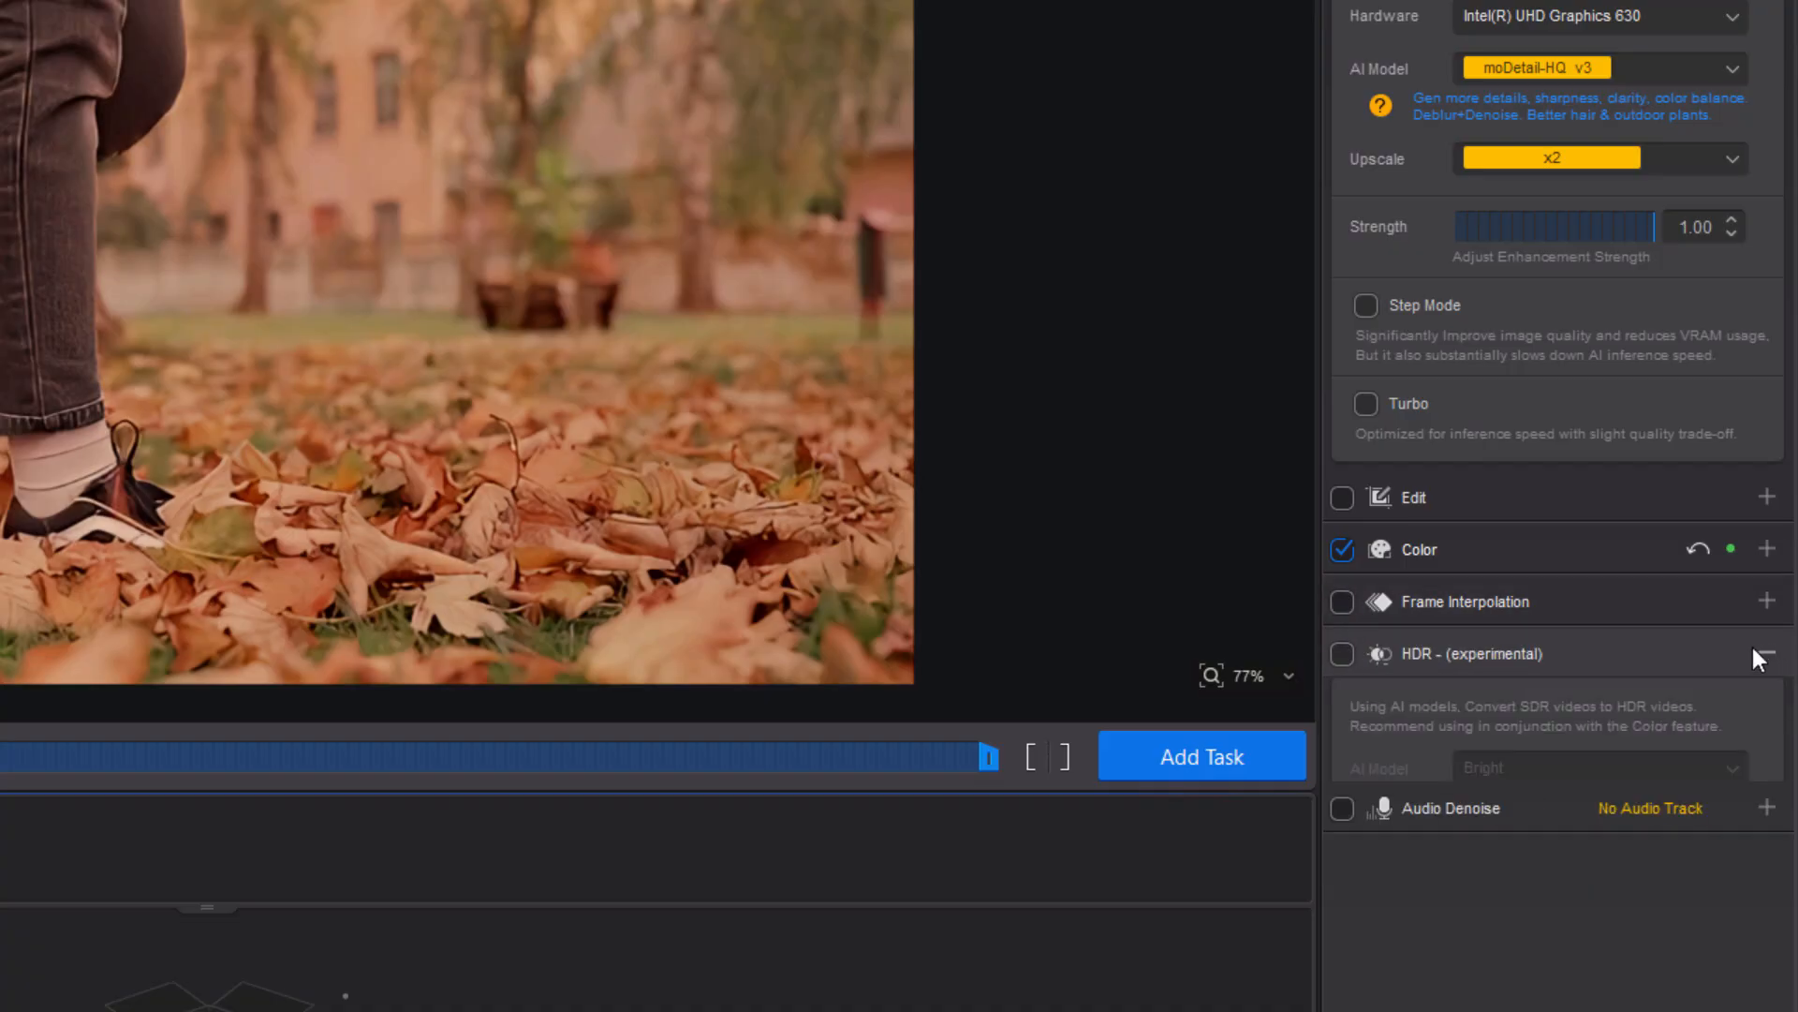
pyautogui.click(1342, 652)
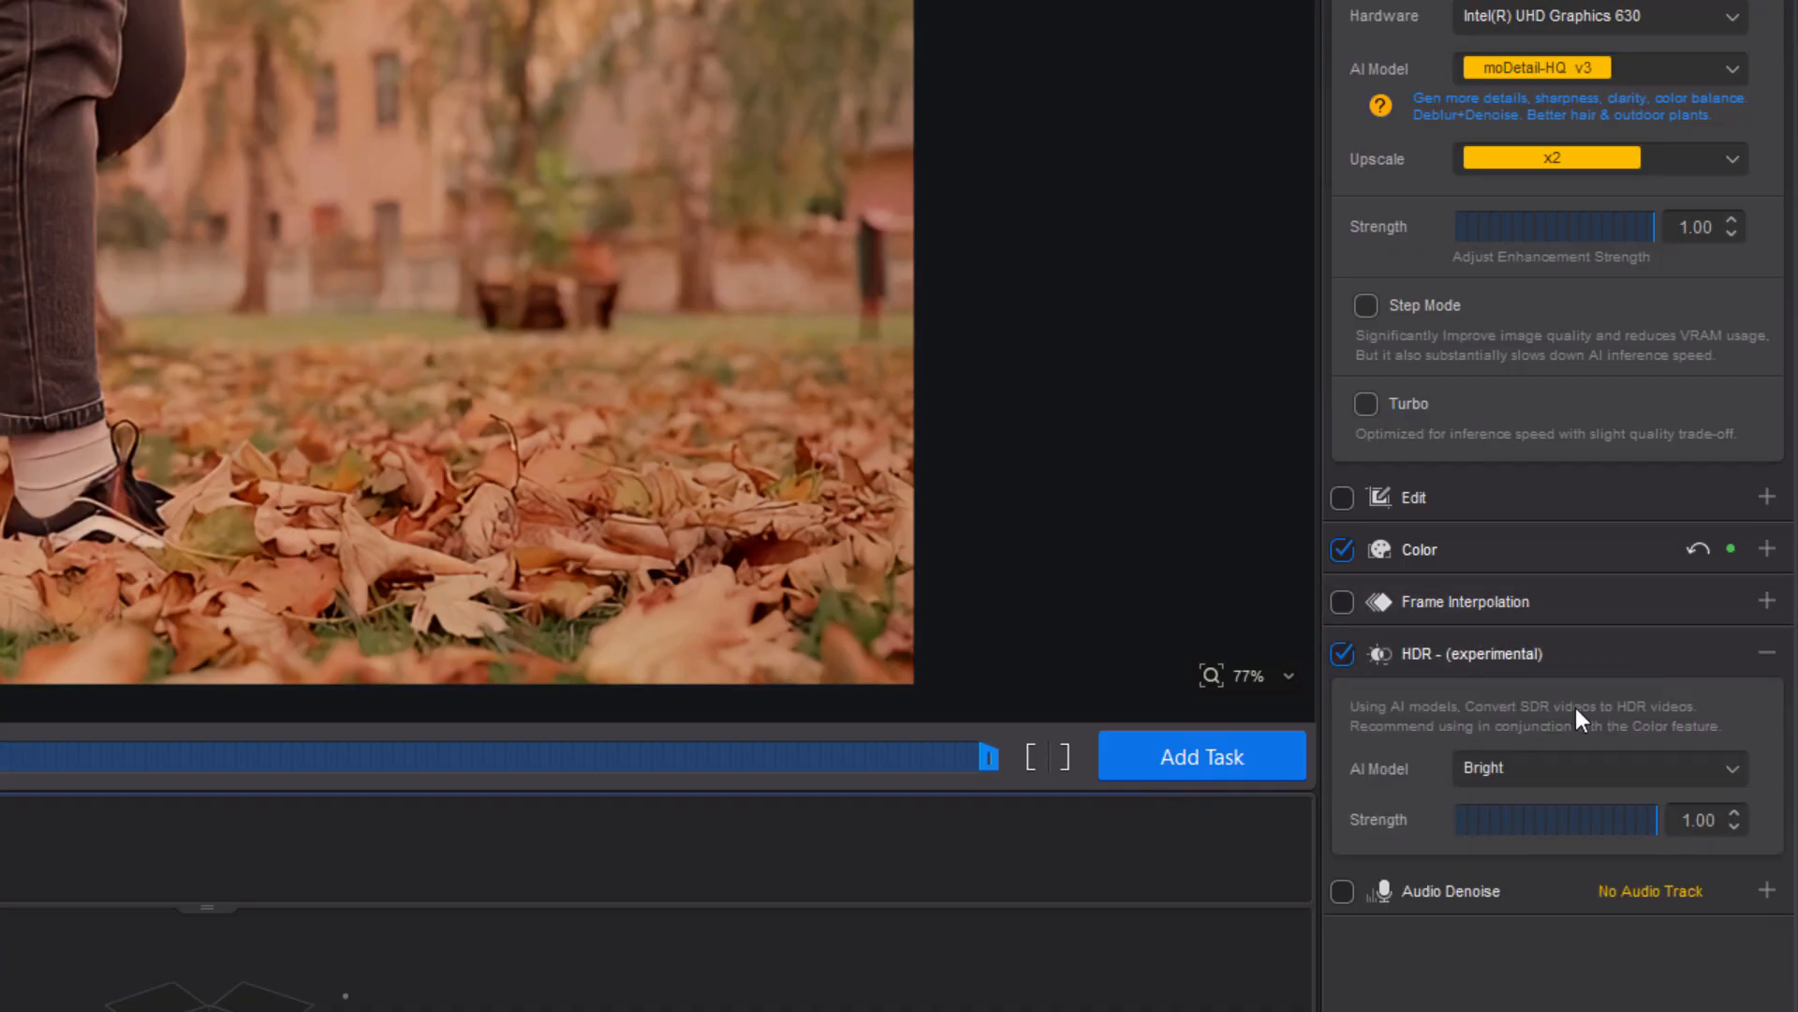
pyautogui.click(1732, 766)
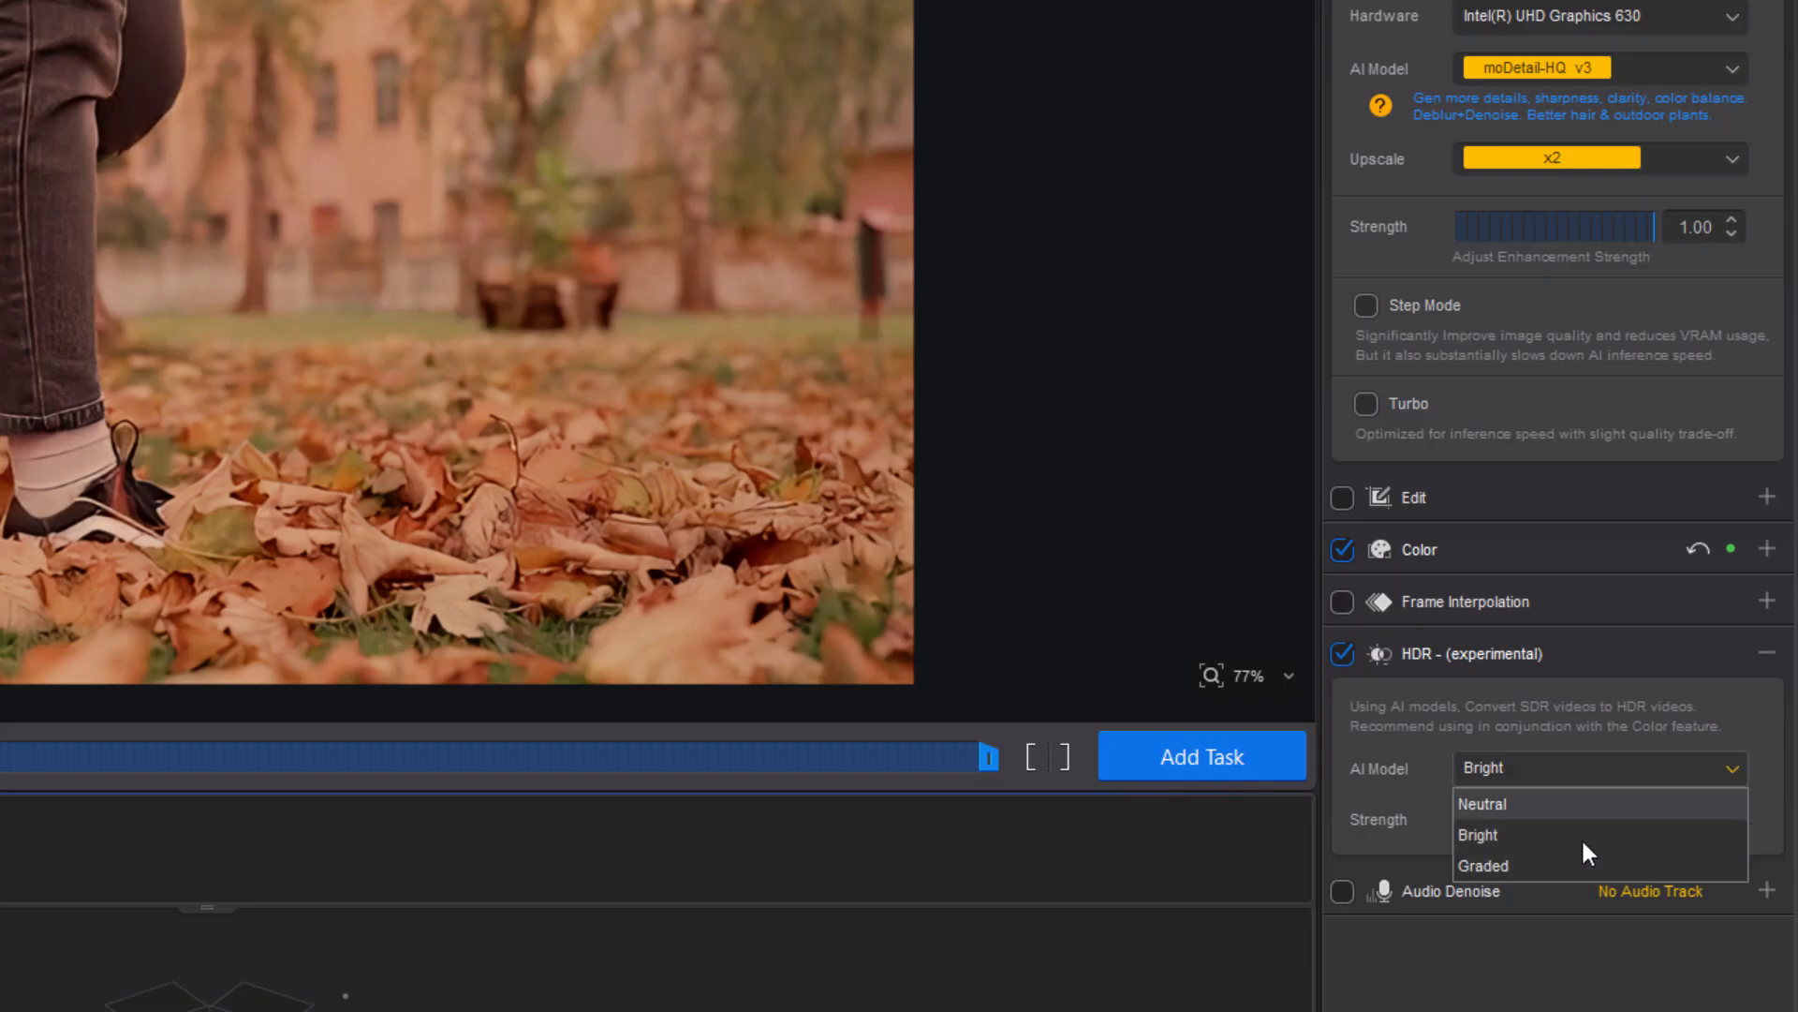
pyautogui.click(1349, 654)
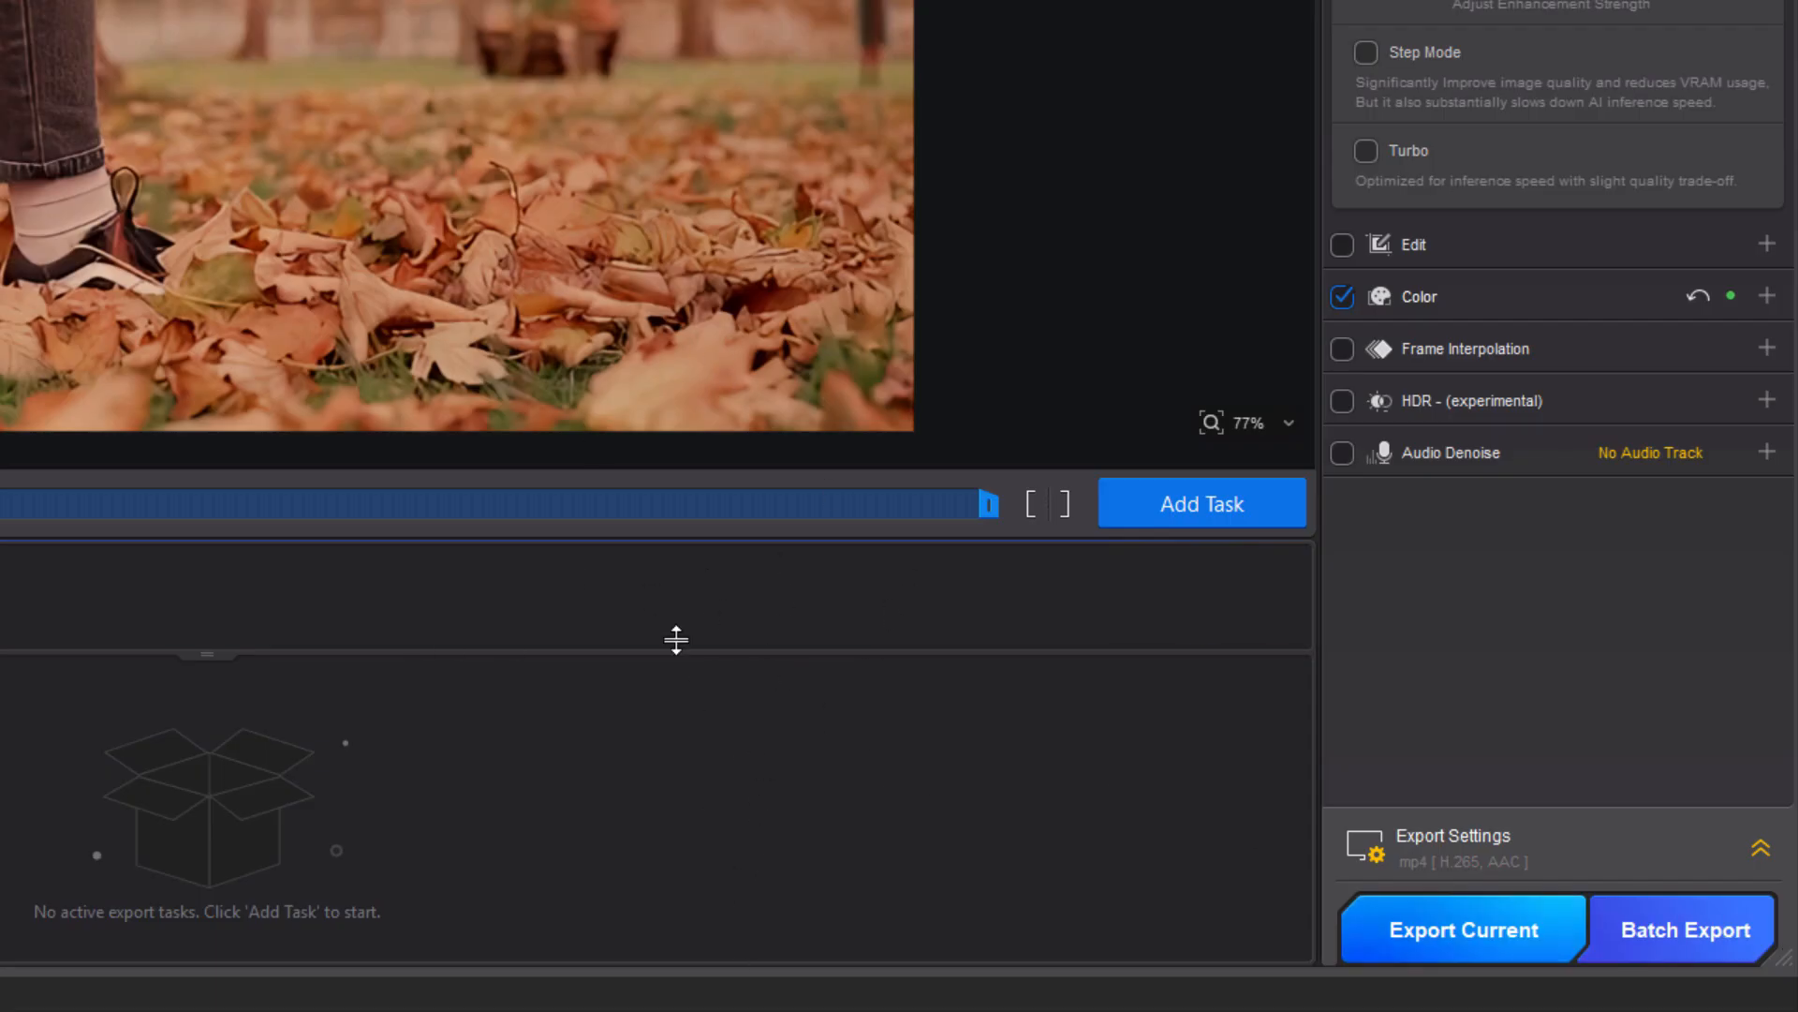
# Add the enhanced video as an export task and expand the export settings.
pyautogui.click(1199, 513)
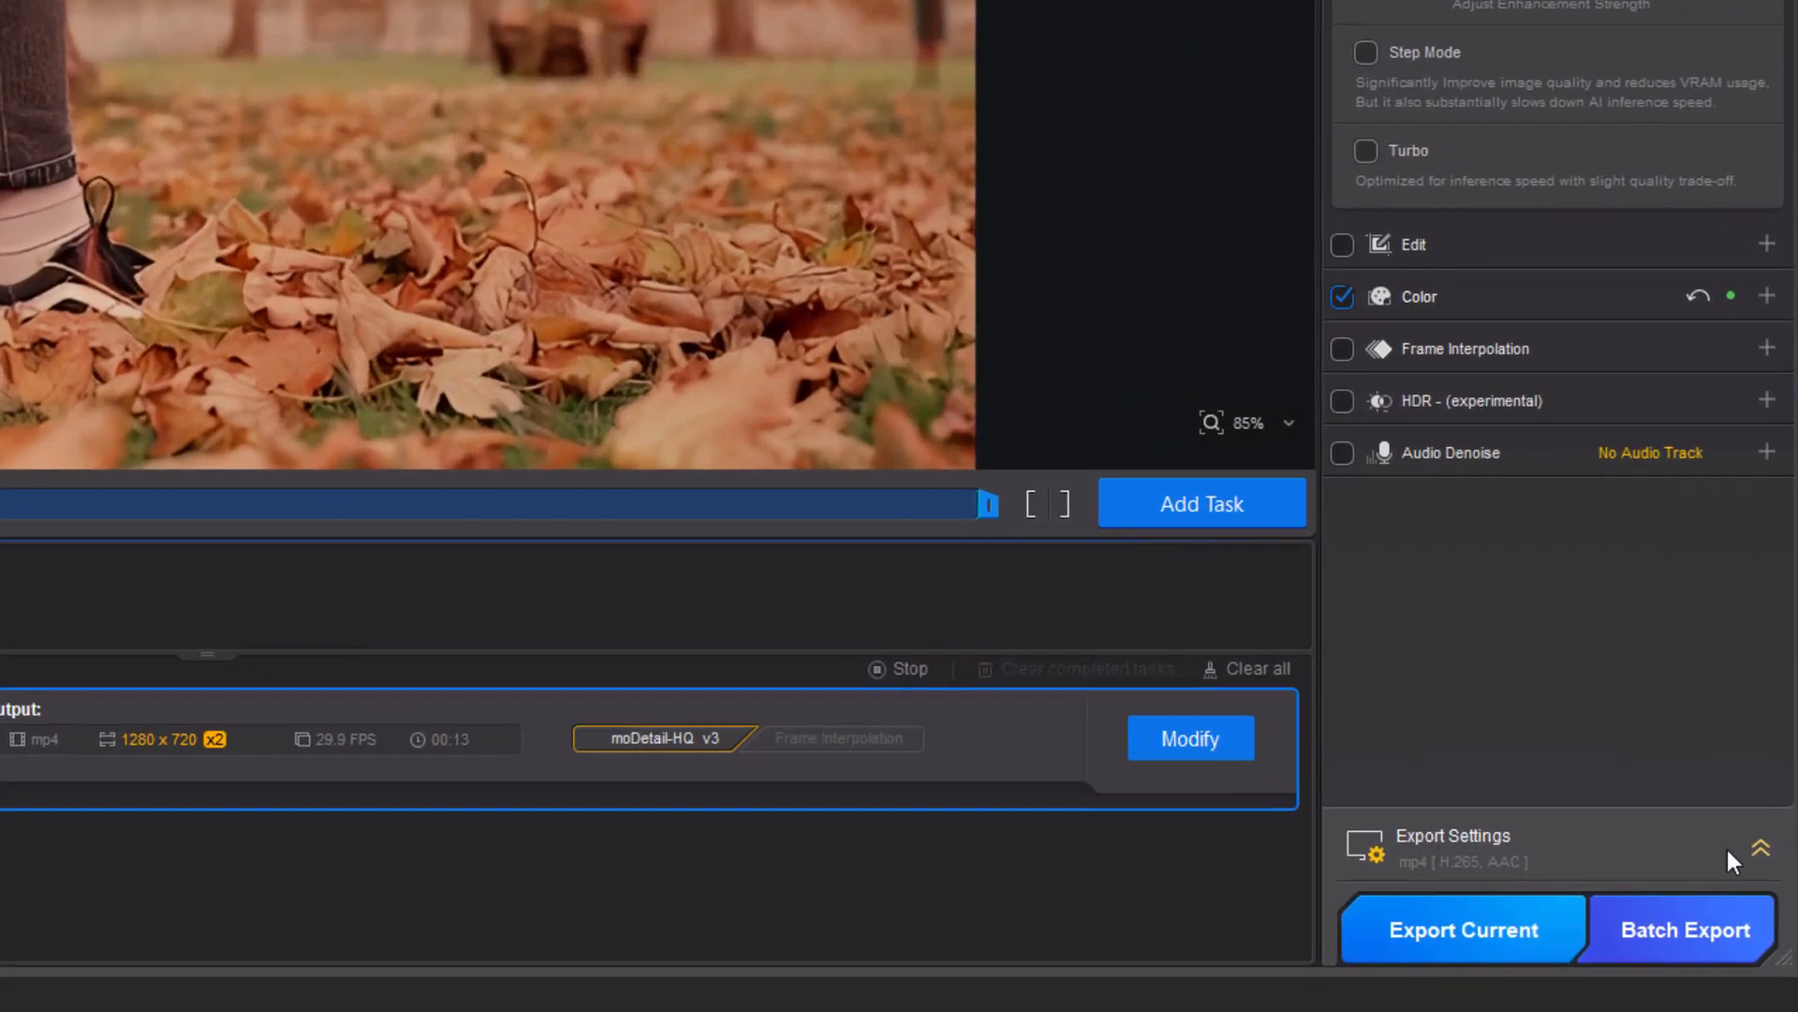
pyautogui.click(1760, 849)
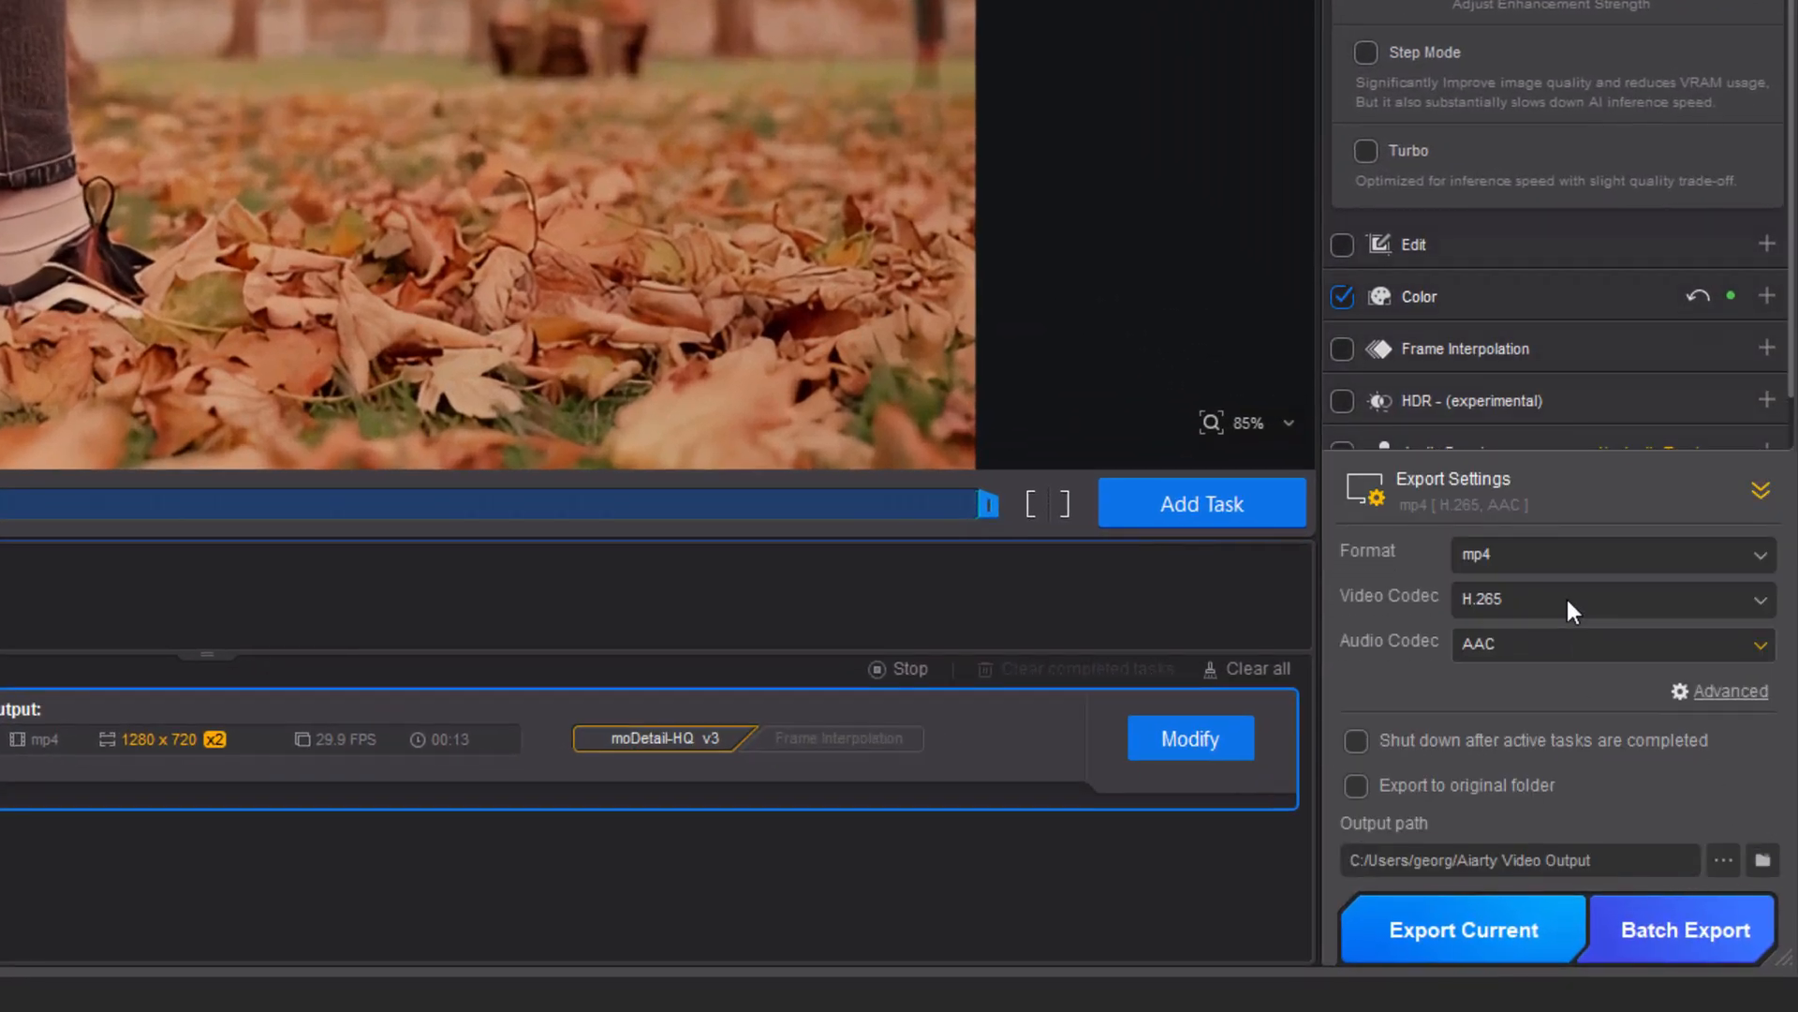
# Review the format, video codec and audio codec choices, keeping mp4, H.265 and AAC.
pyautogui.click(1589, 551)
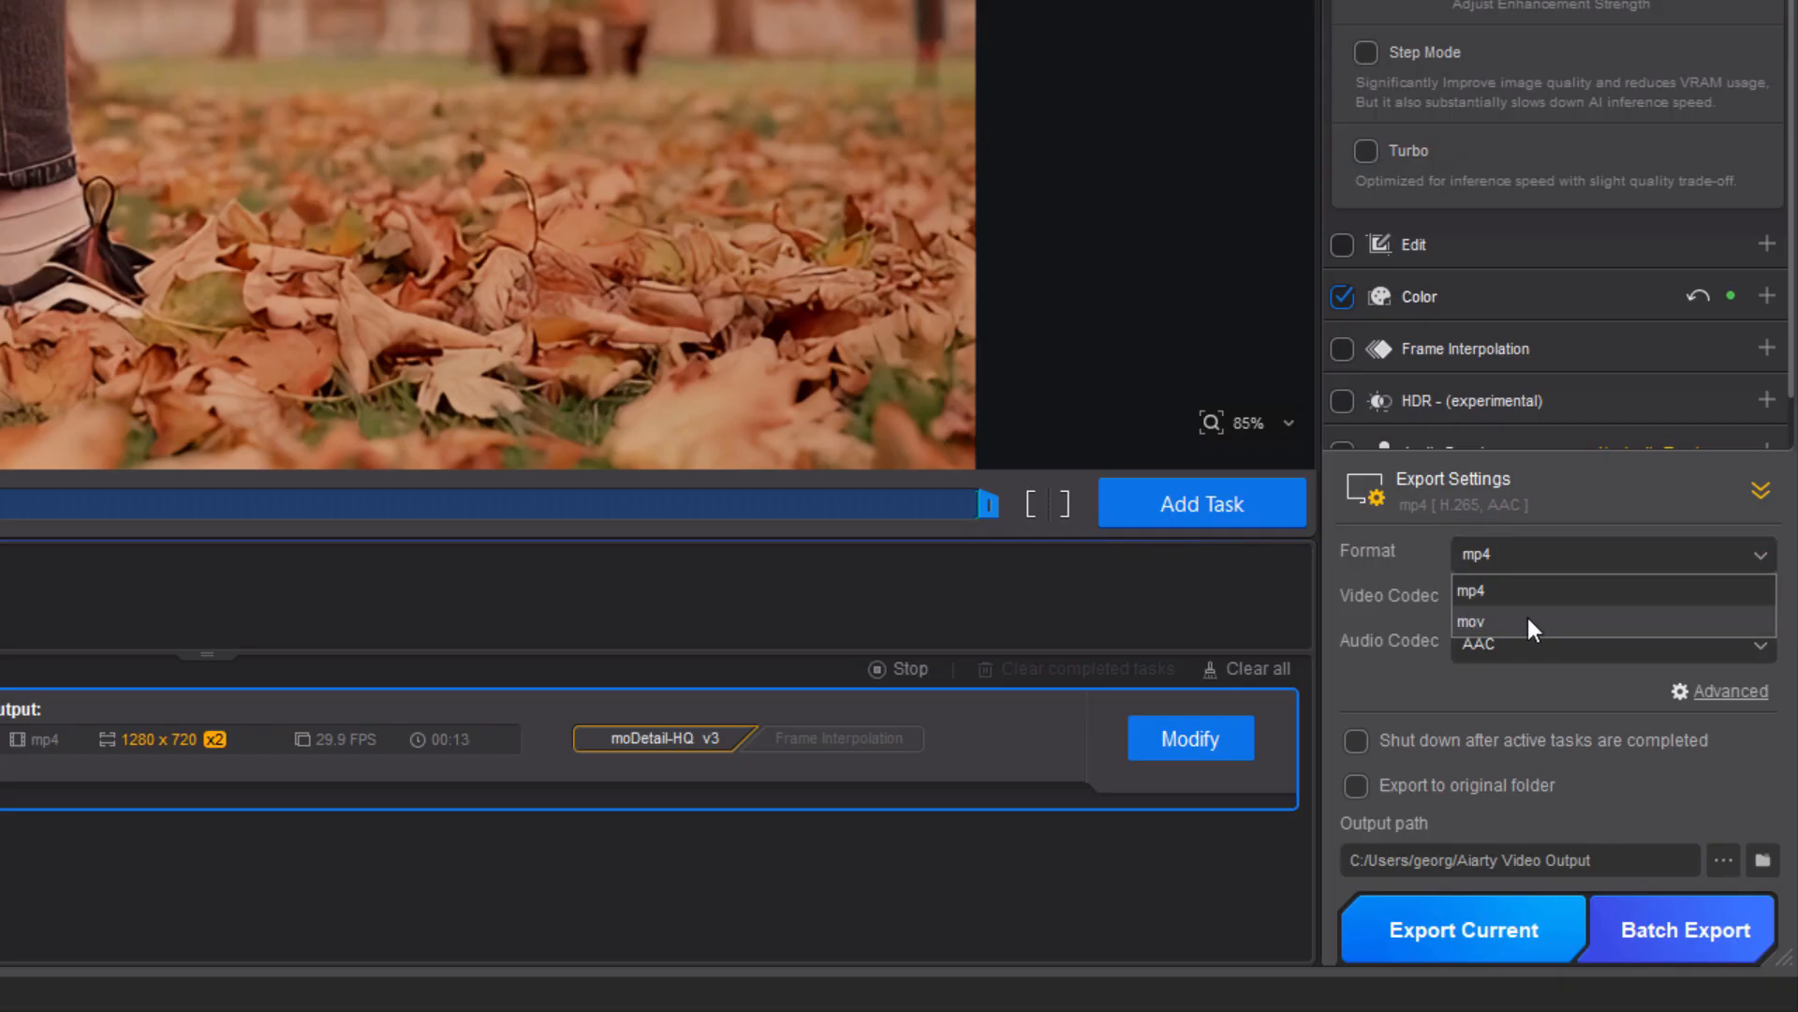
pyautogui.click(1550, 563)
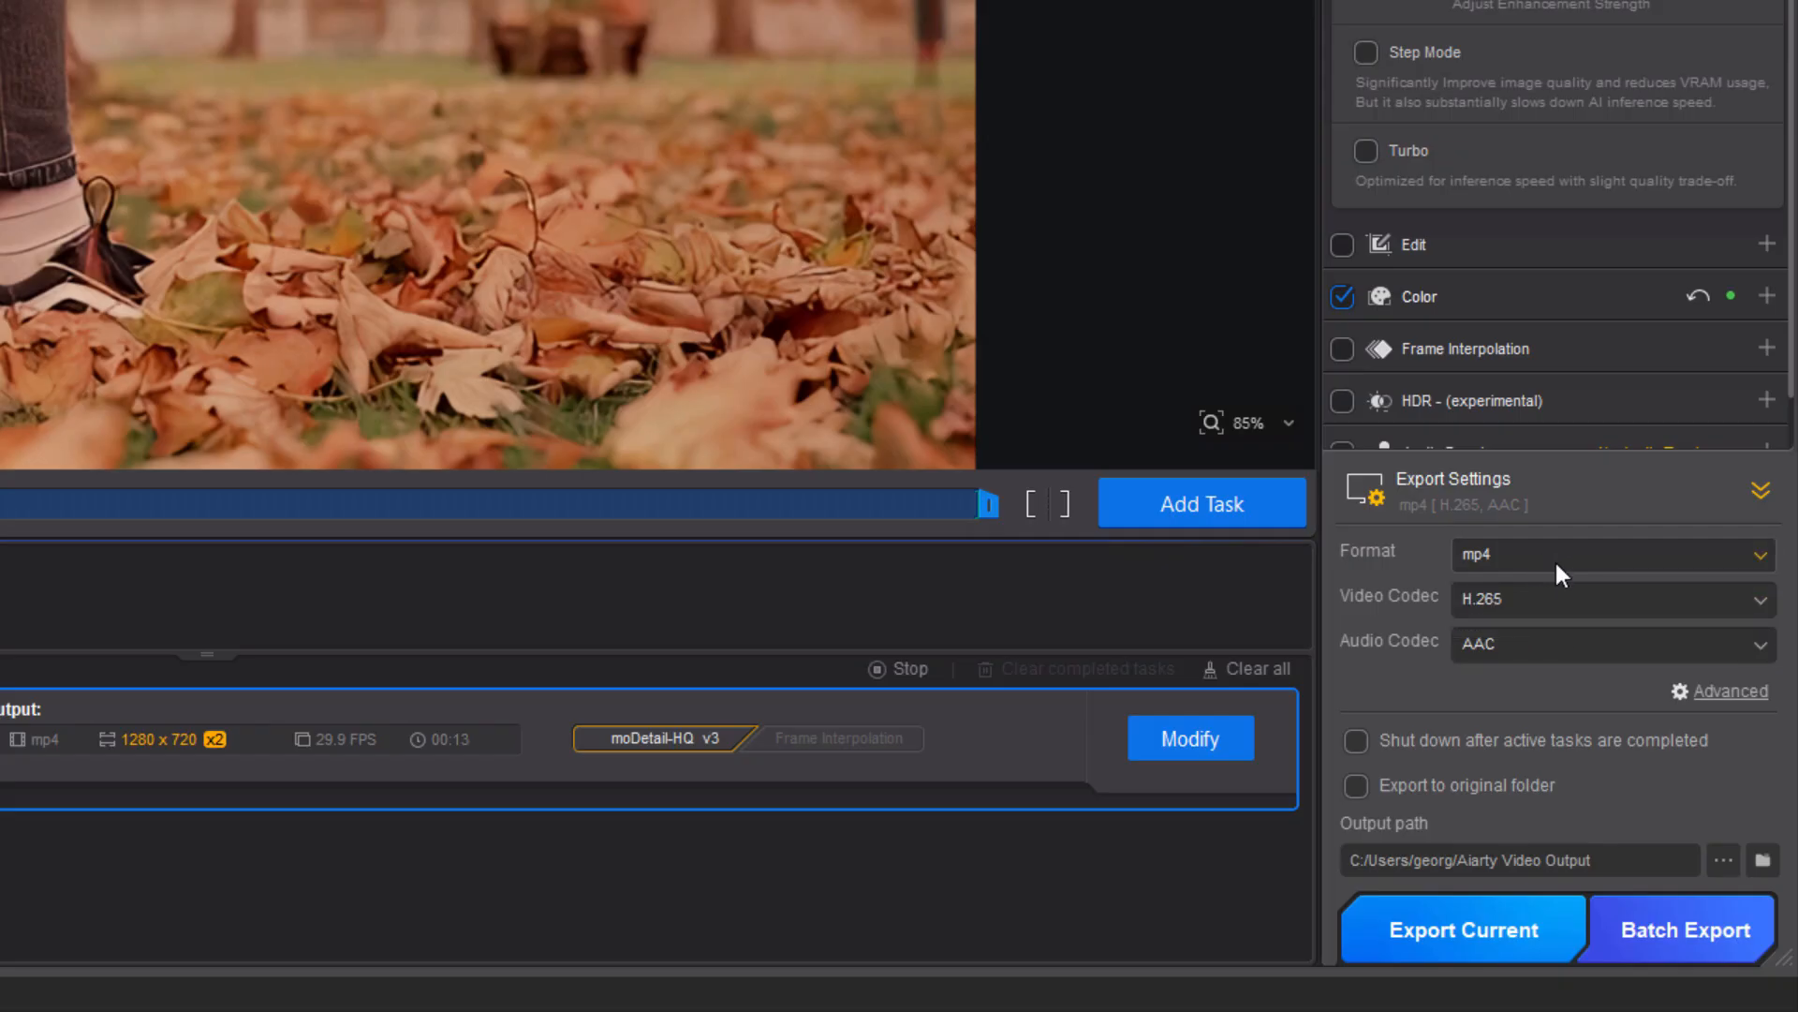
pyautogui.click(1580, 592)
pyautogui.click(1581, 592)
pyautogui.click(1593, 649)
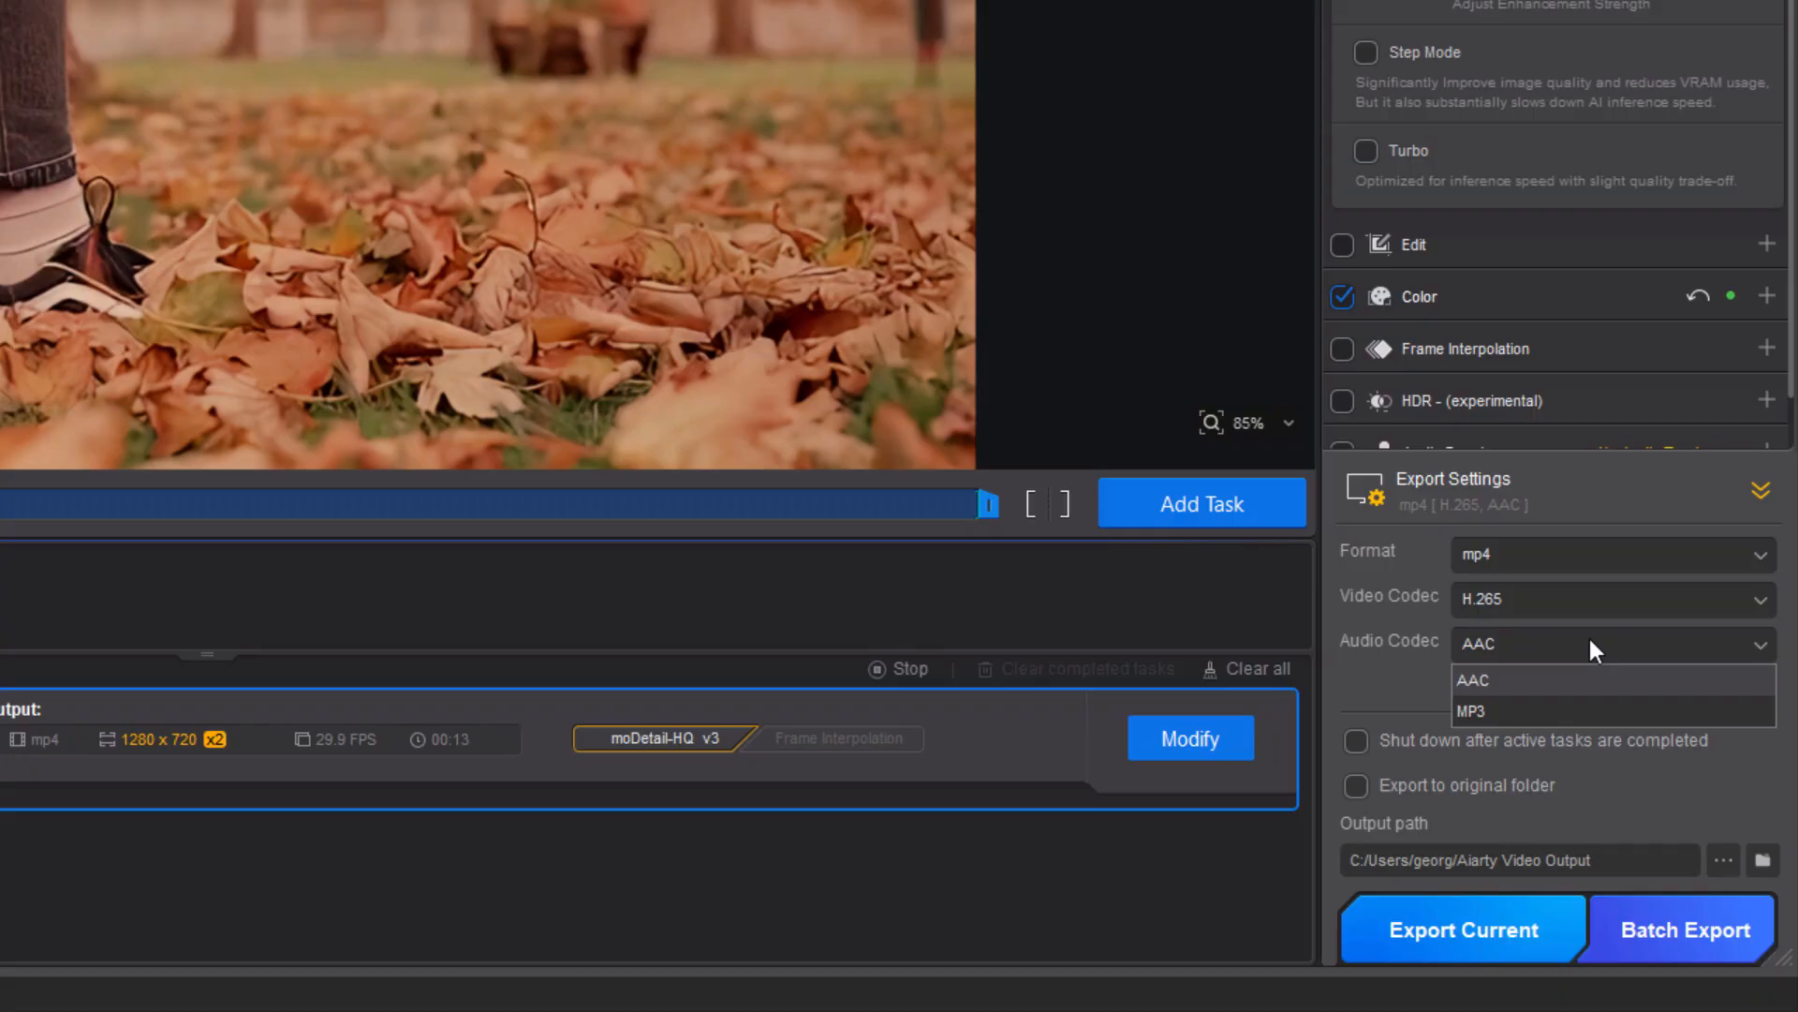
pyautogui.click(1588, 635)
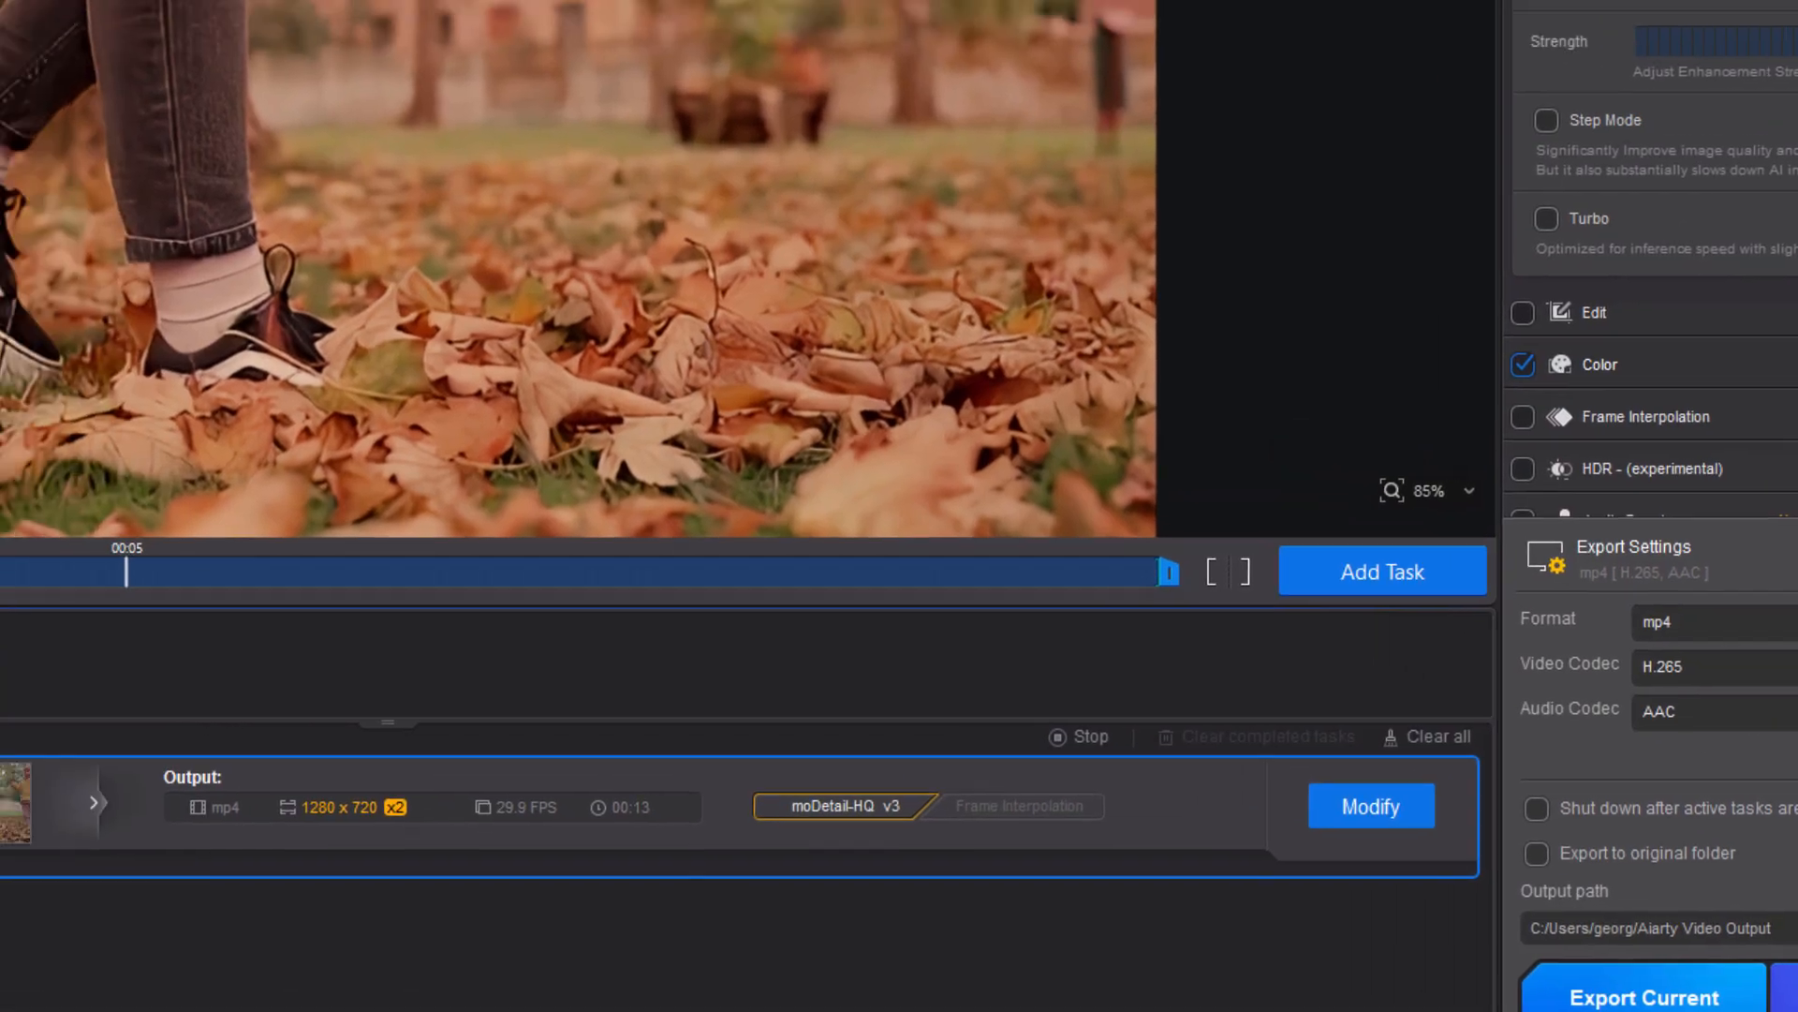
# Open the advanced export settings, scroll through the output options, and close the dialog.
pyautogui.click(1731, 691)
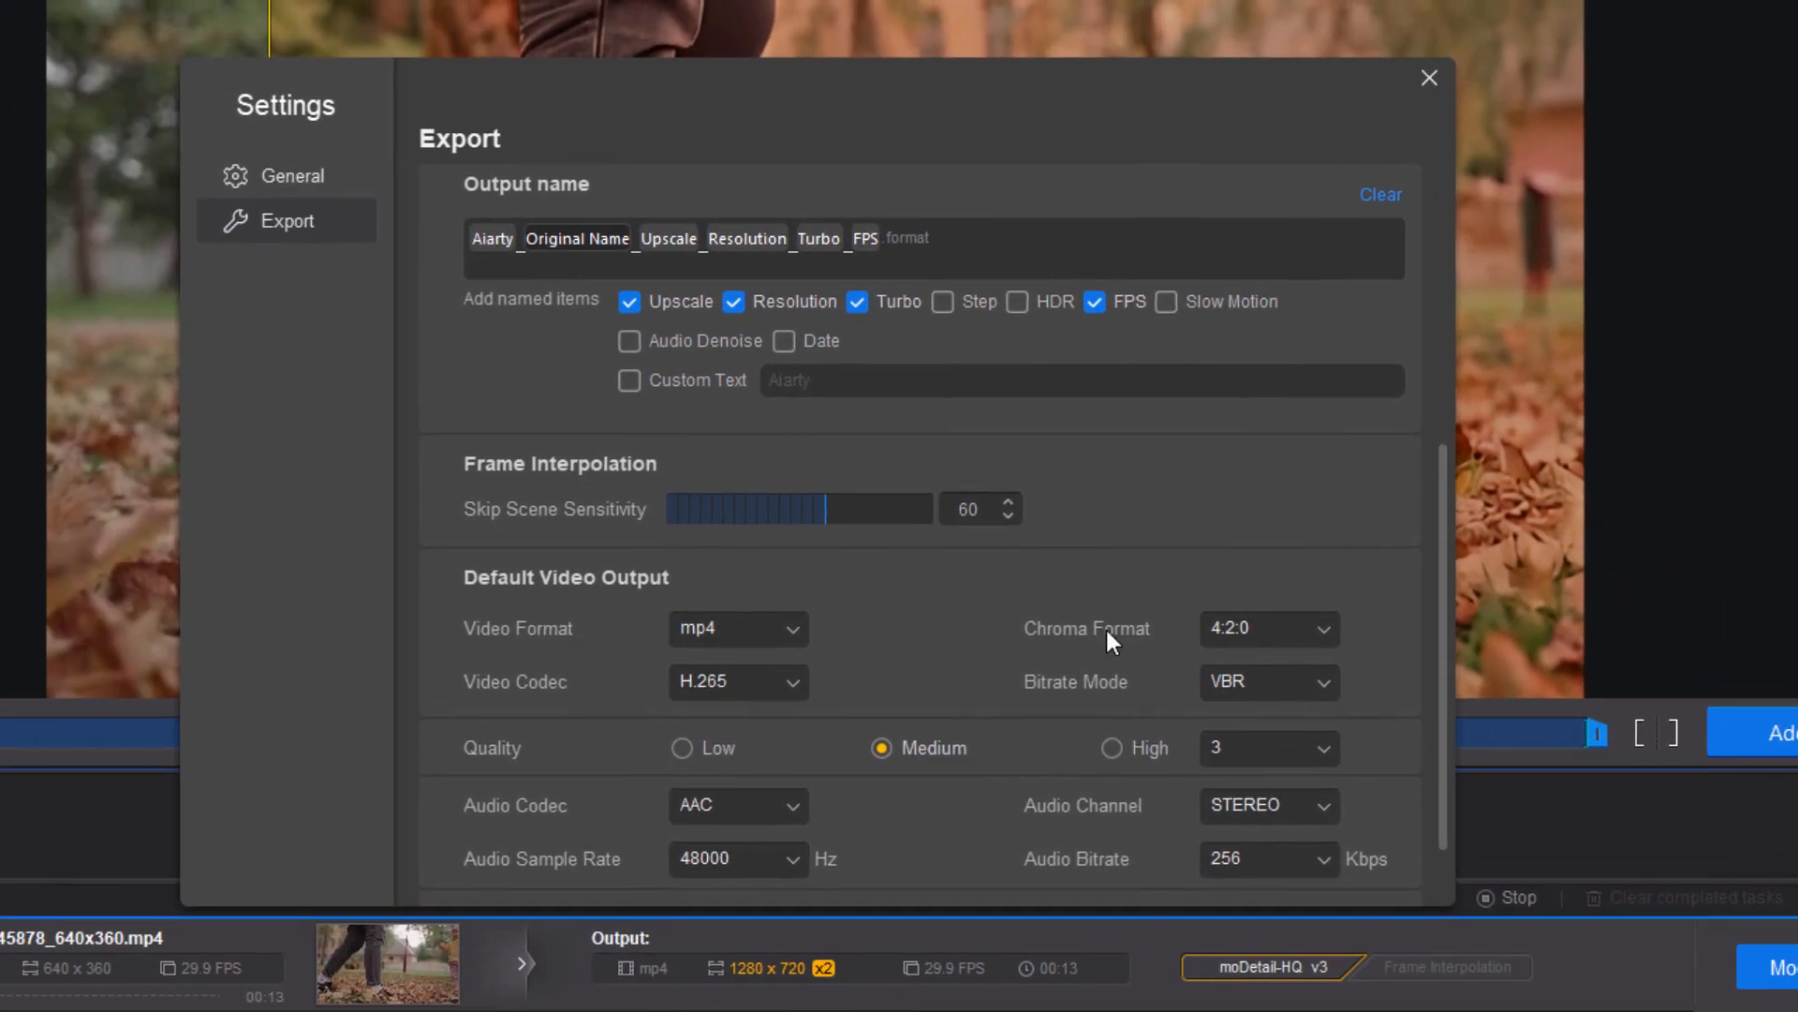
pyautogui.moveTo(1442, 549); pyautogui.dragTo(1443, 661)
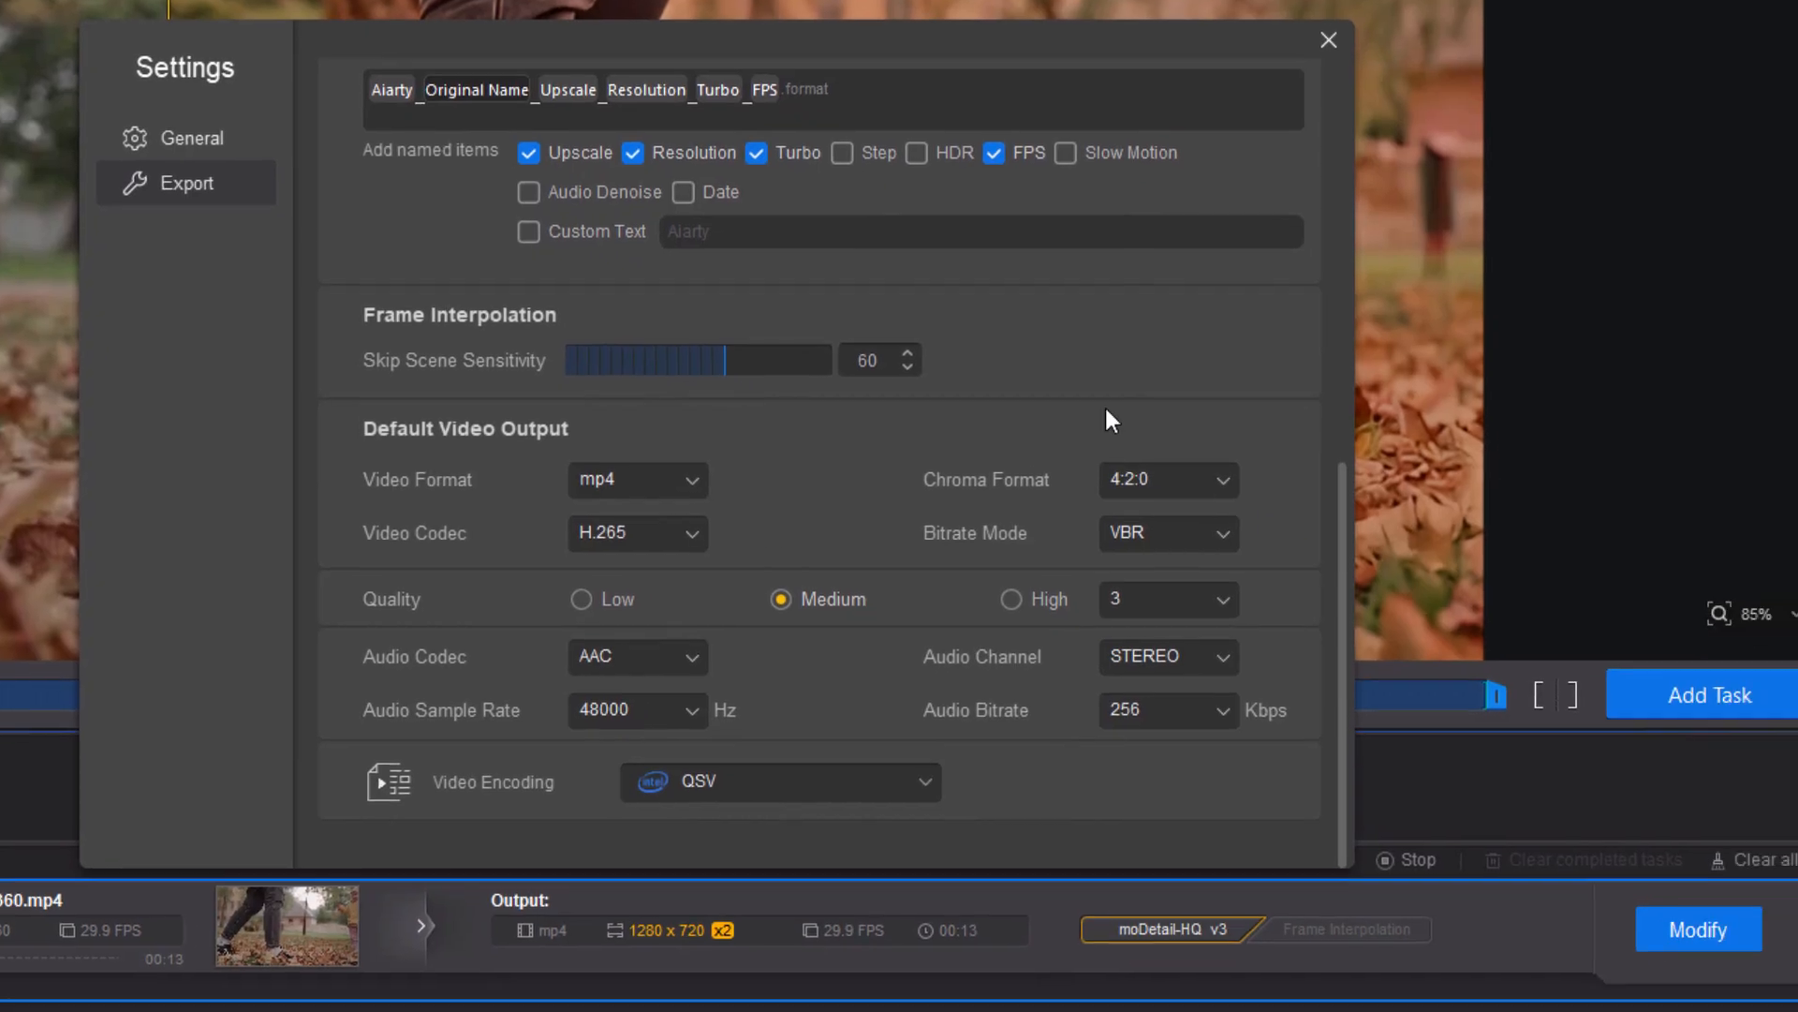
pyautogui.click(1429, 78)
# Try the auto-shutdown and export-to-original-folder options, then turn both off again.
pyautogui.click(1583, 749)
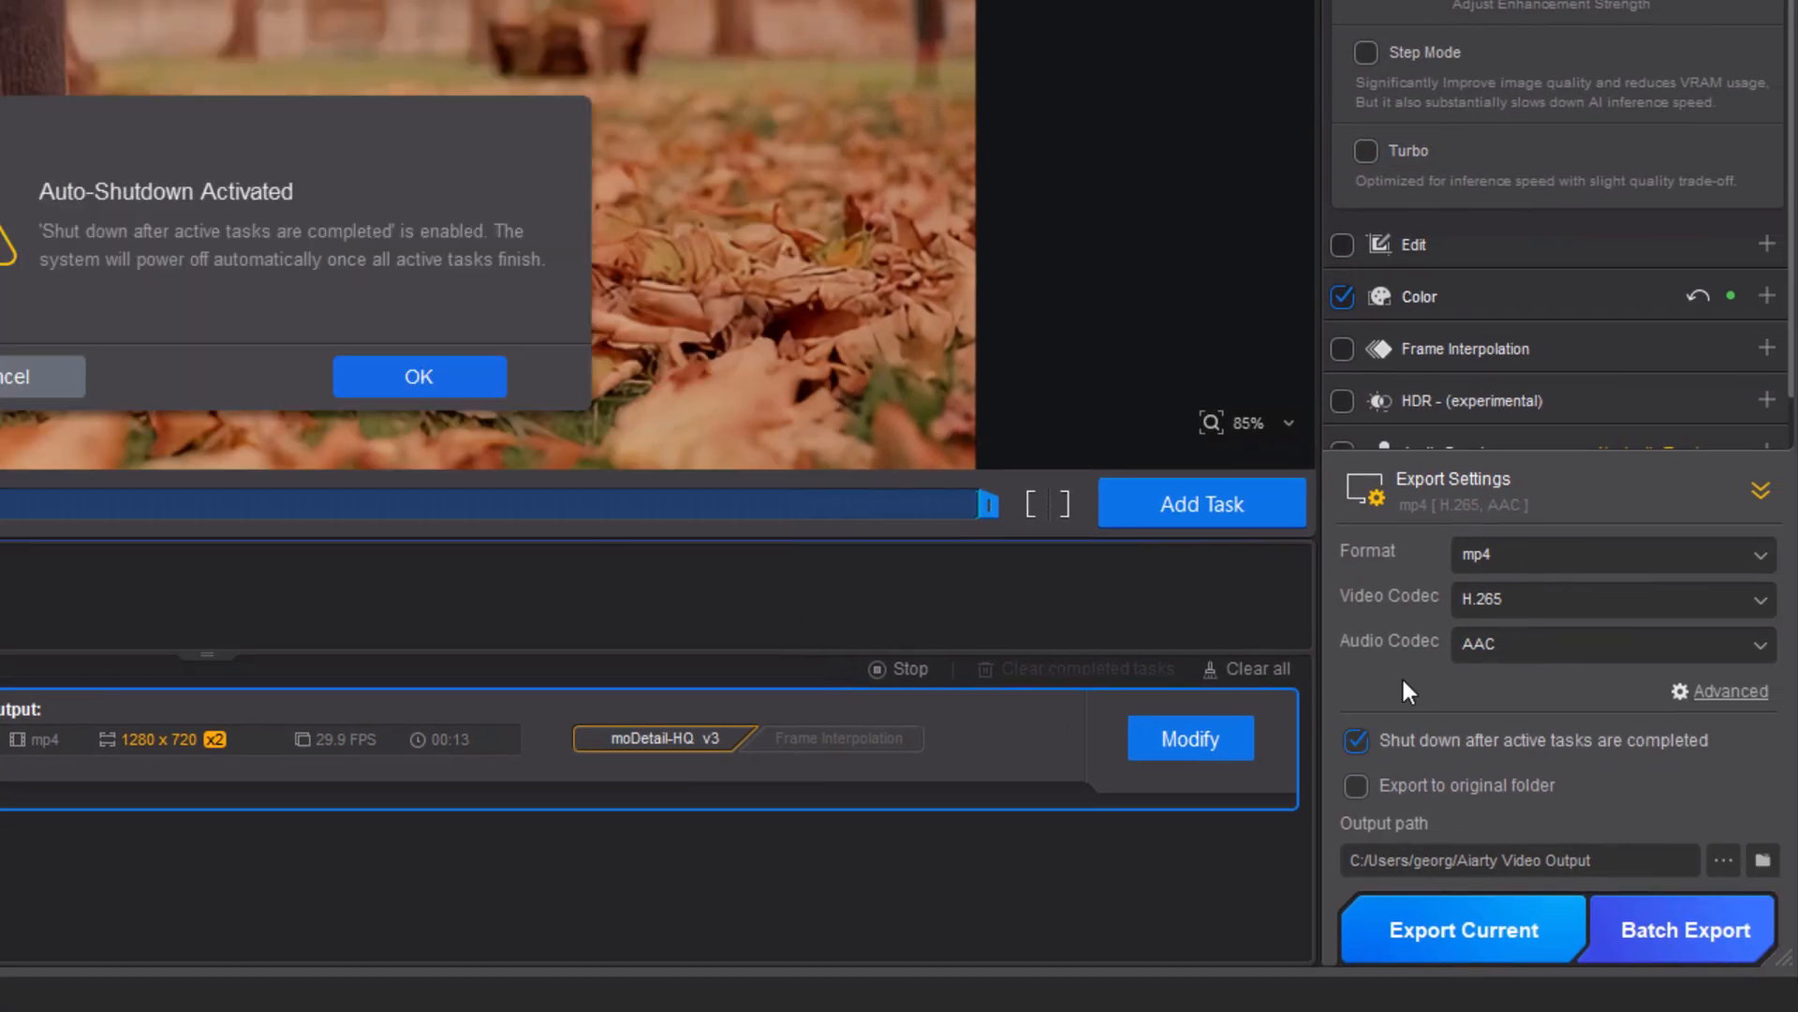
pyautogui.click(34, 384)
pyautogui.click(1357, 785)
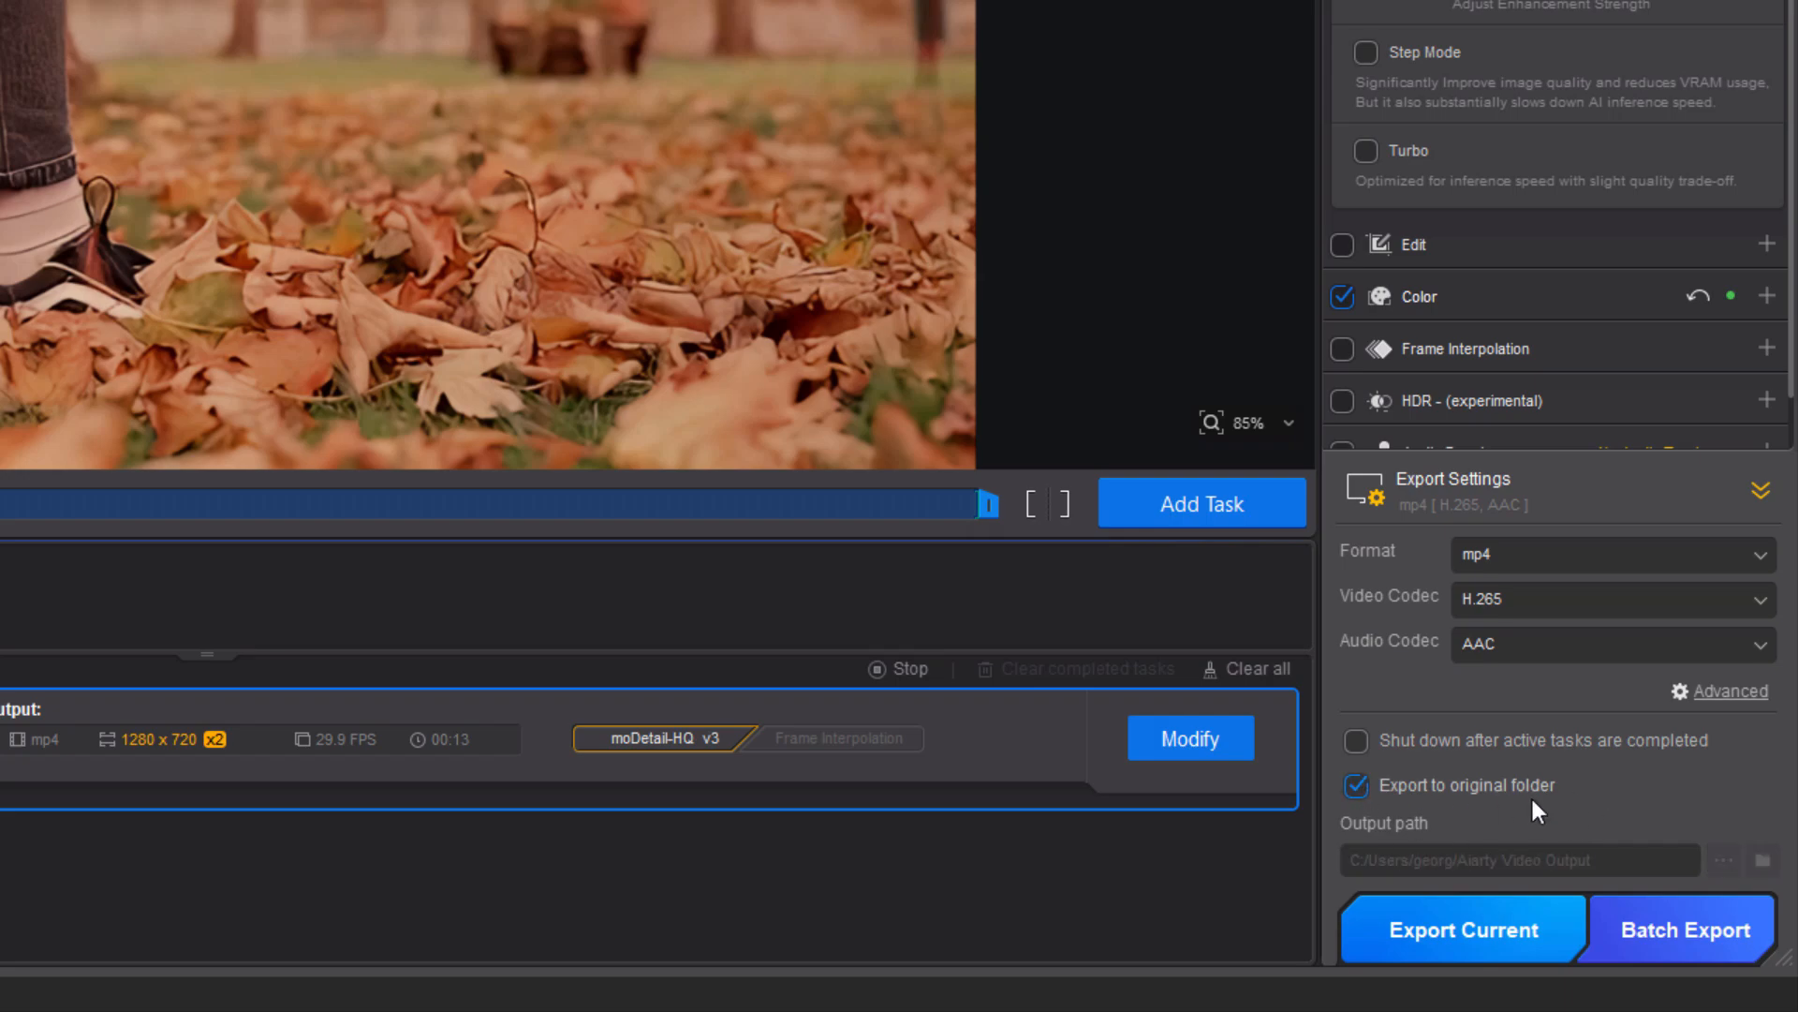
pyautogui.click(1358, 787)
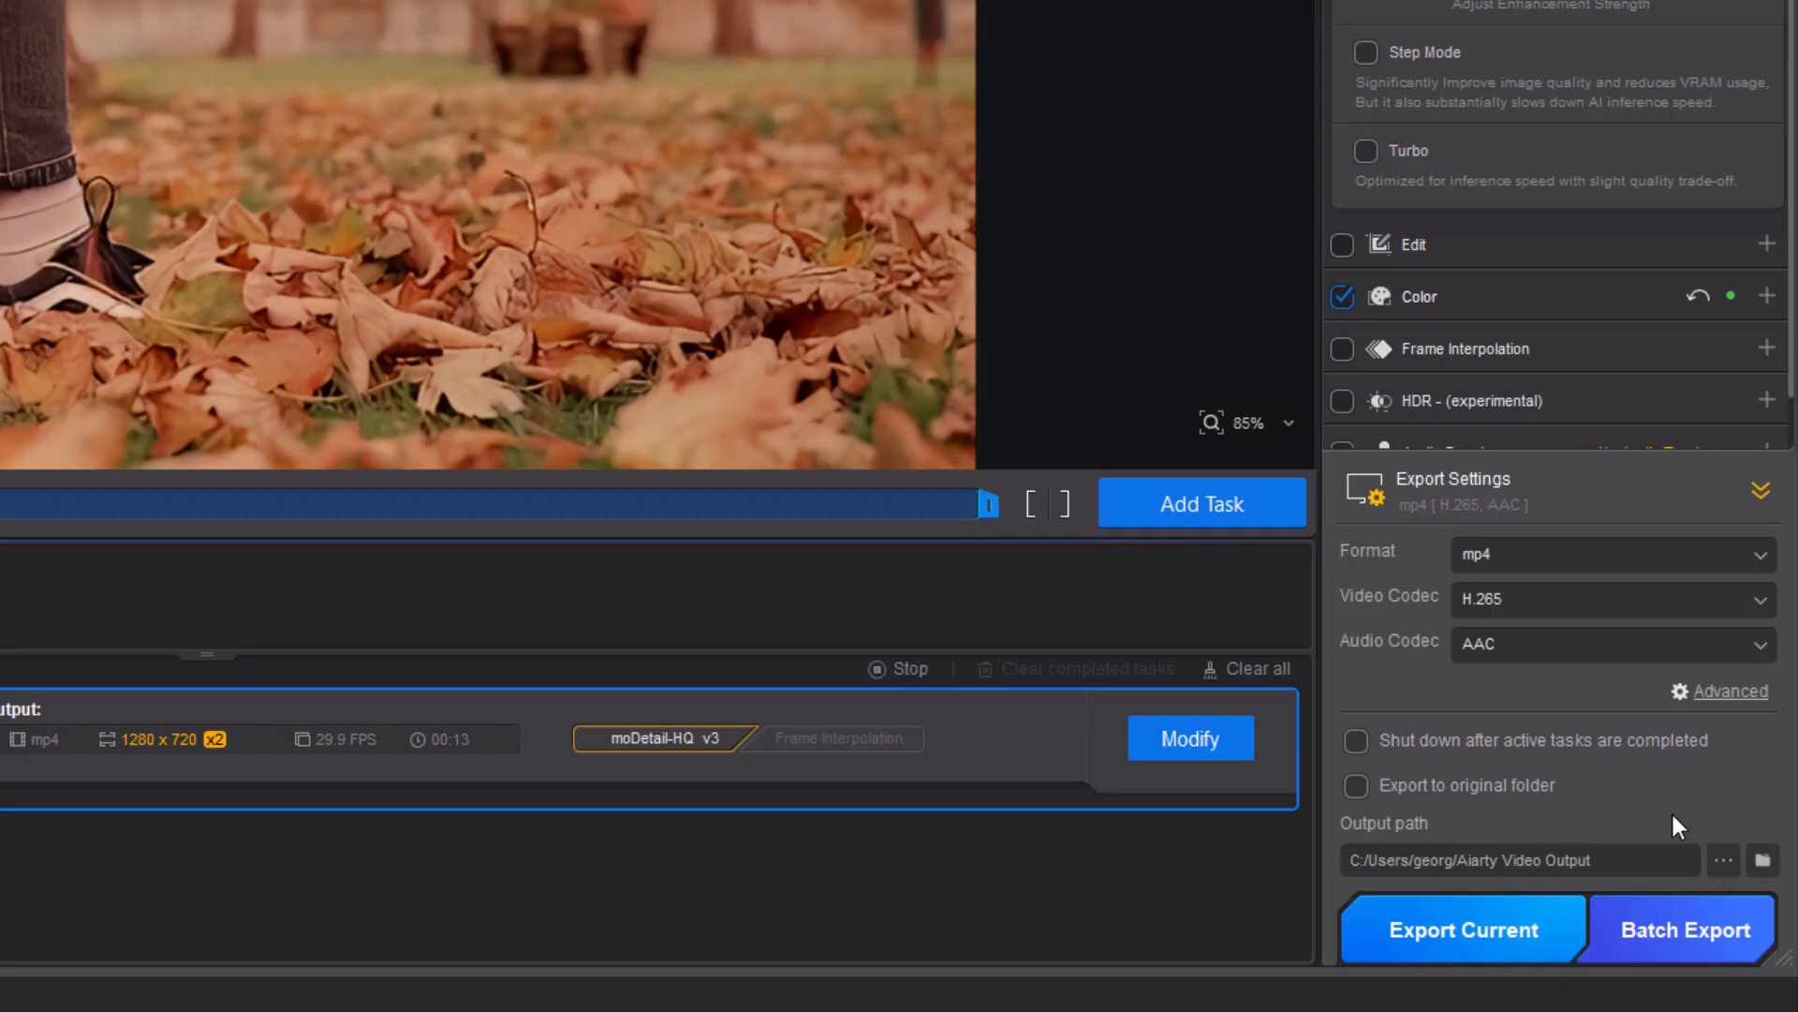
# Export the current task and open the finished output.
pyautogui.click(1426, 935)
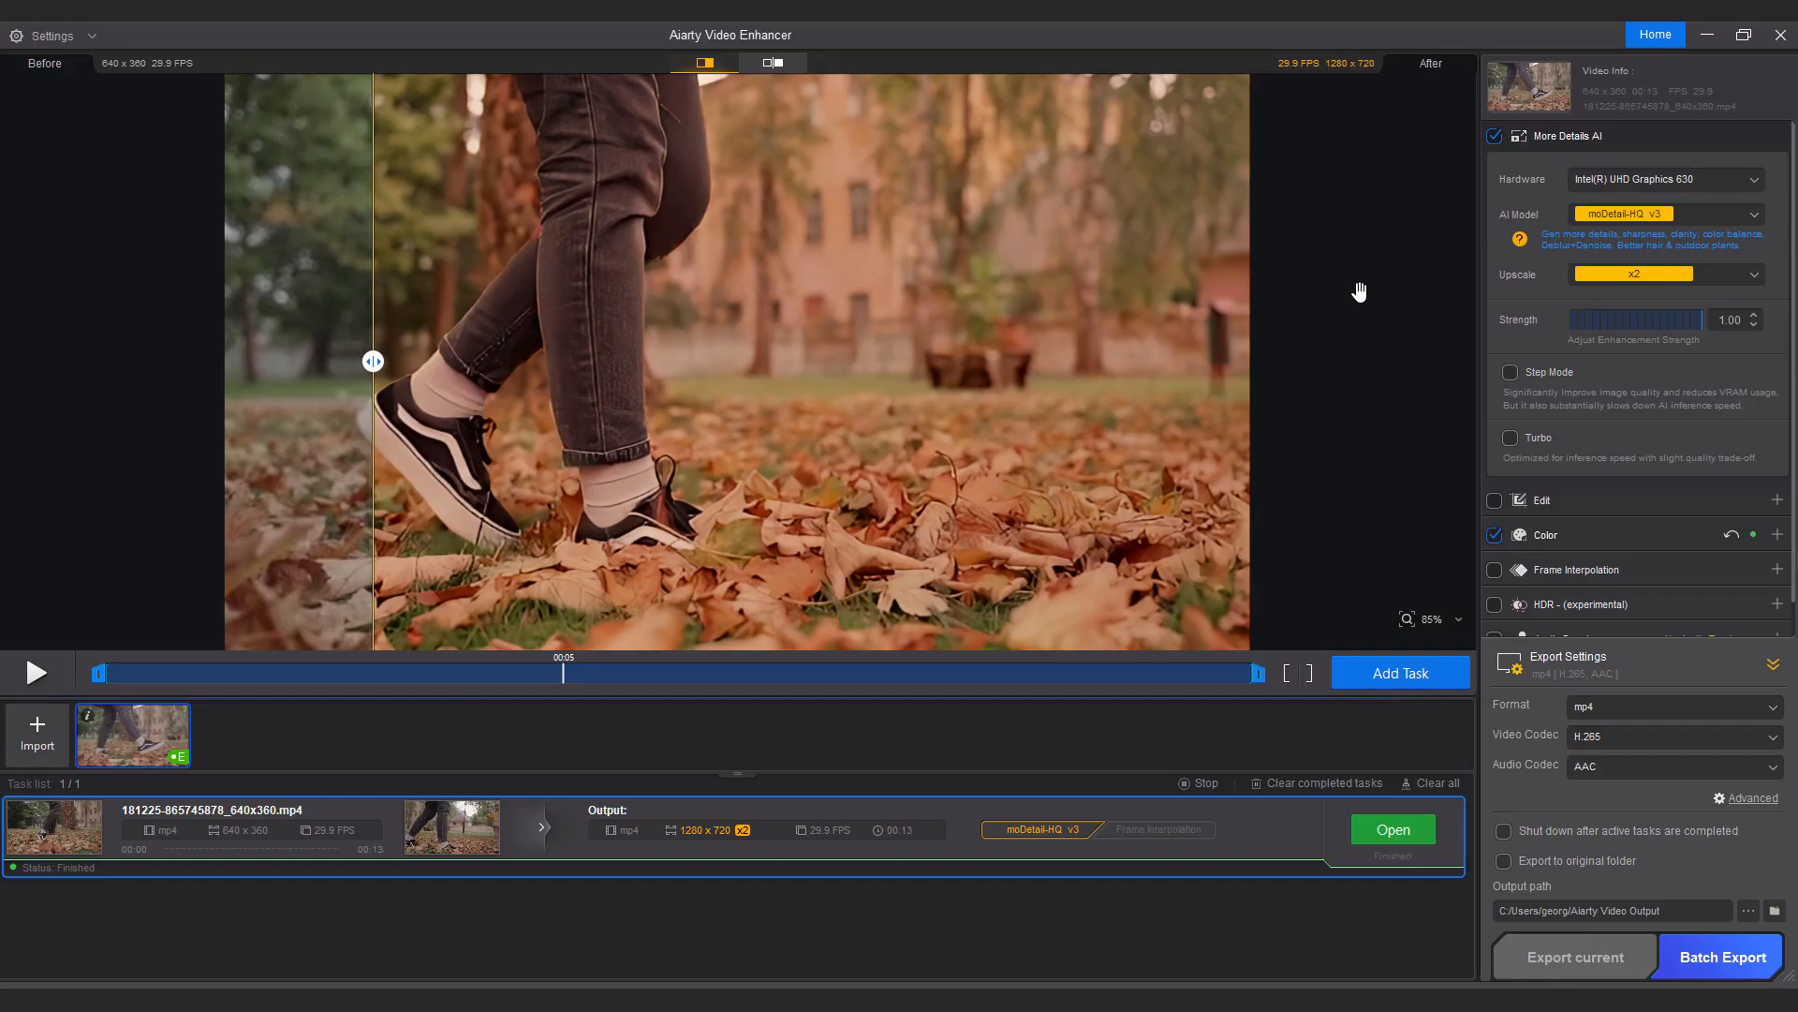
pyautogui.click(1393, 829)
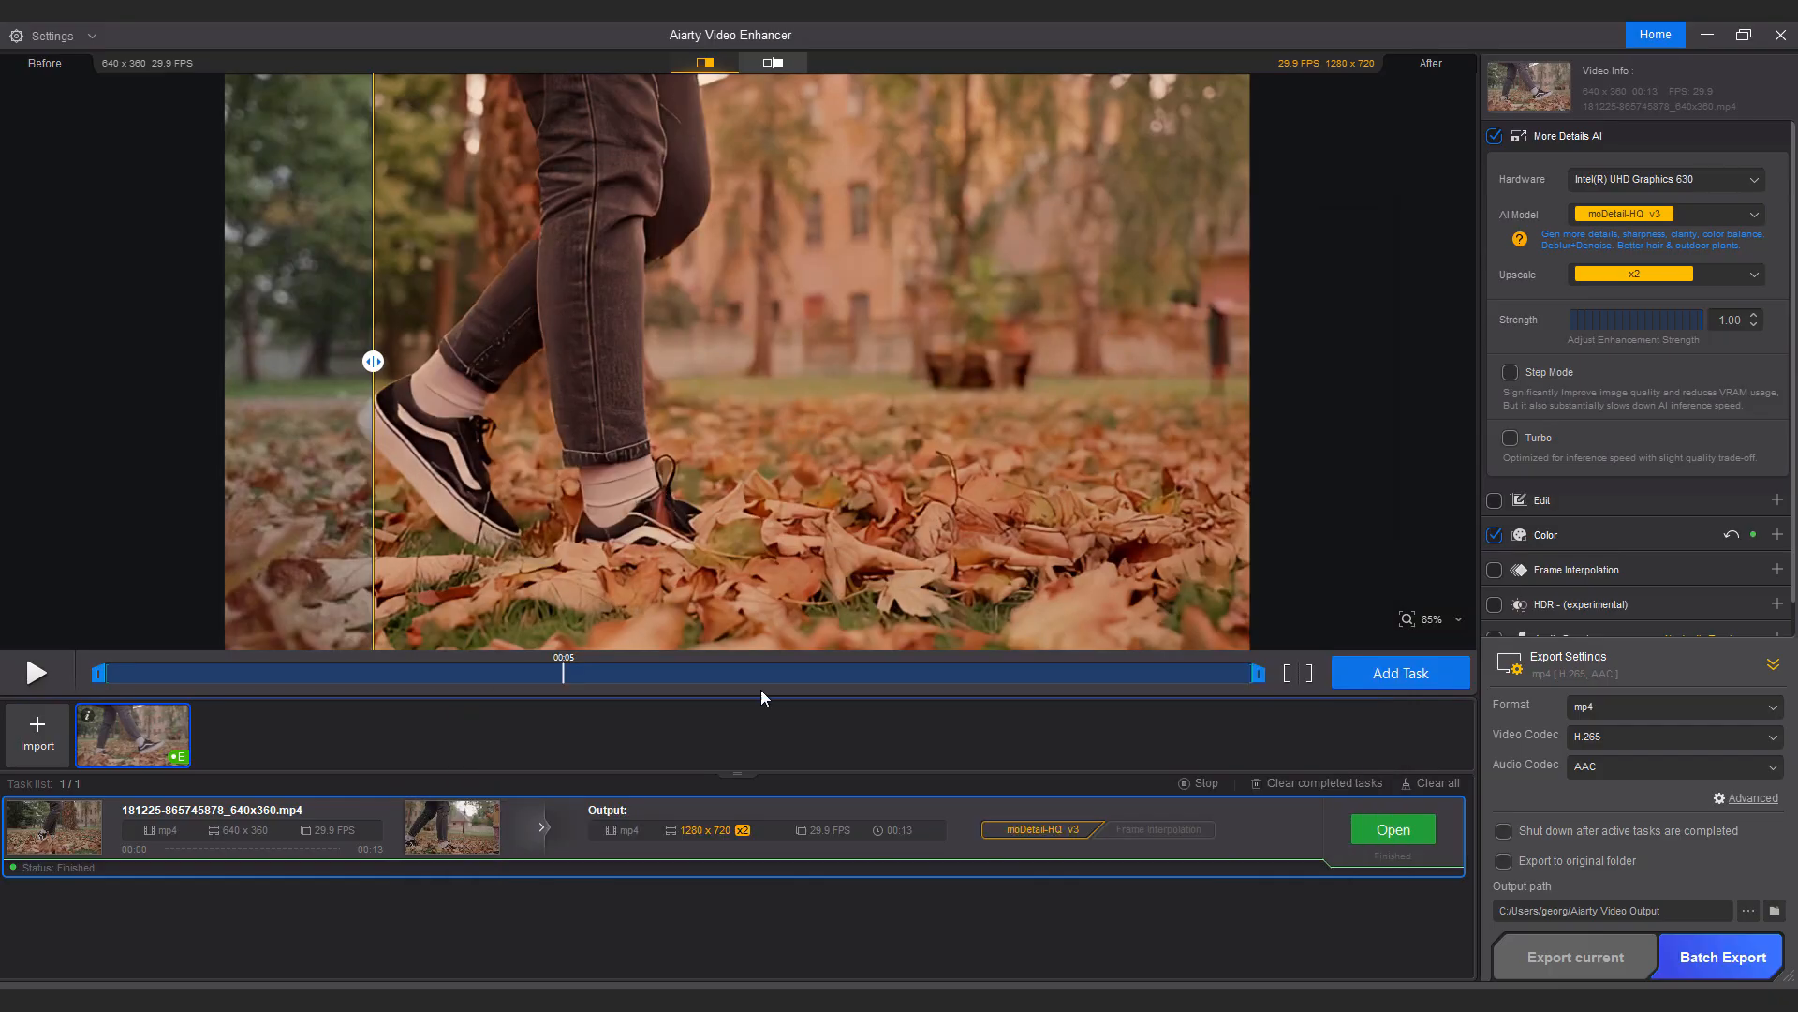
# Clear all export tasks and load the new bridge video clip for enhancement.
pyautogui.click(1433, 783)
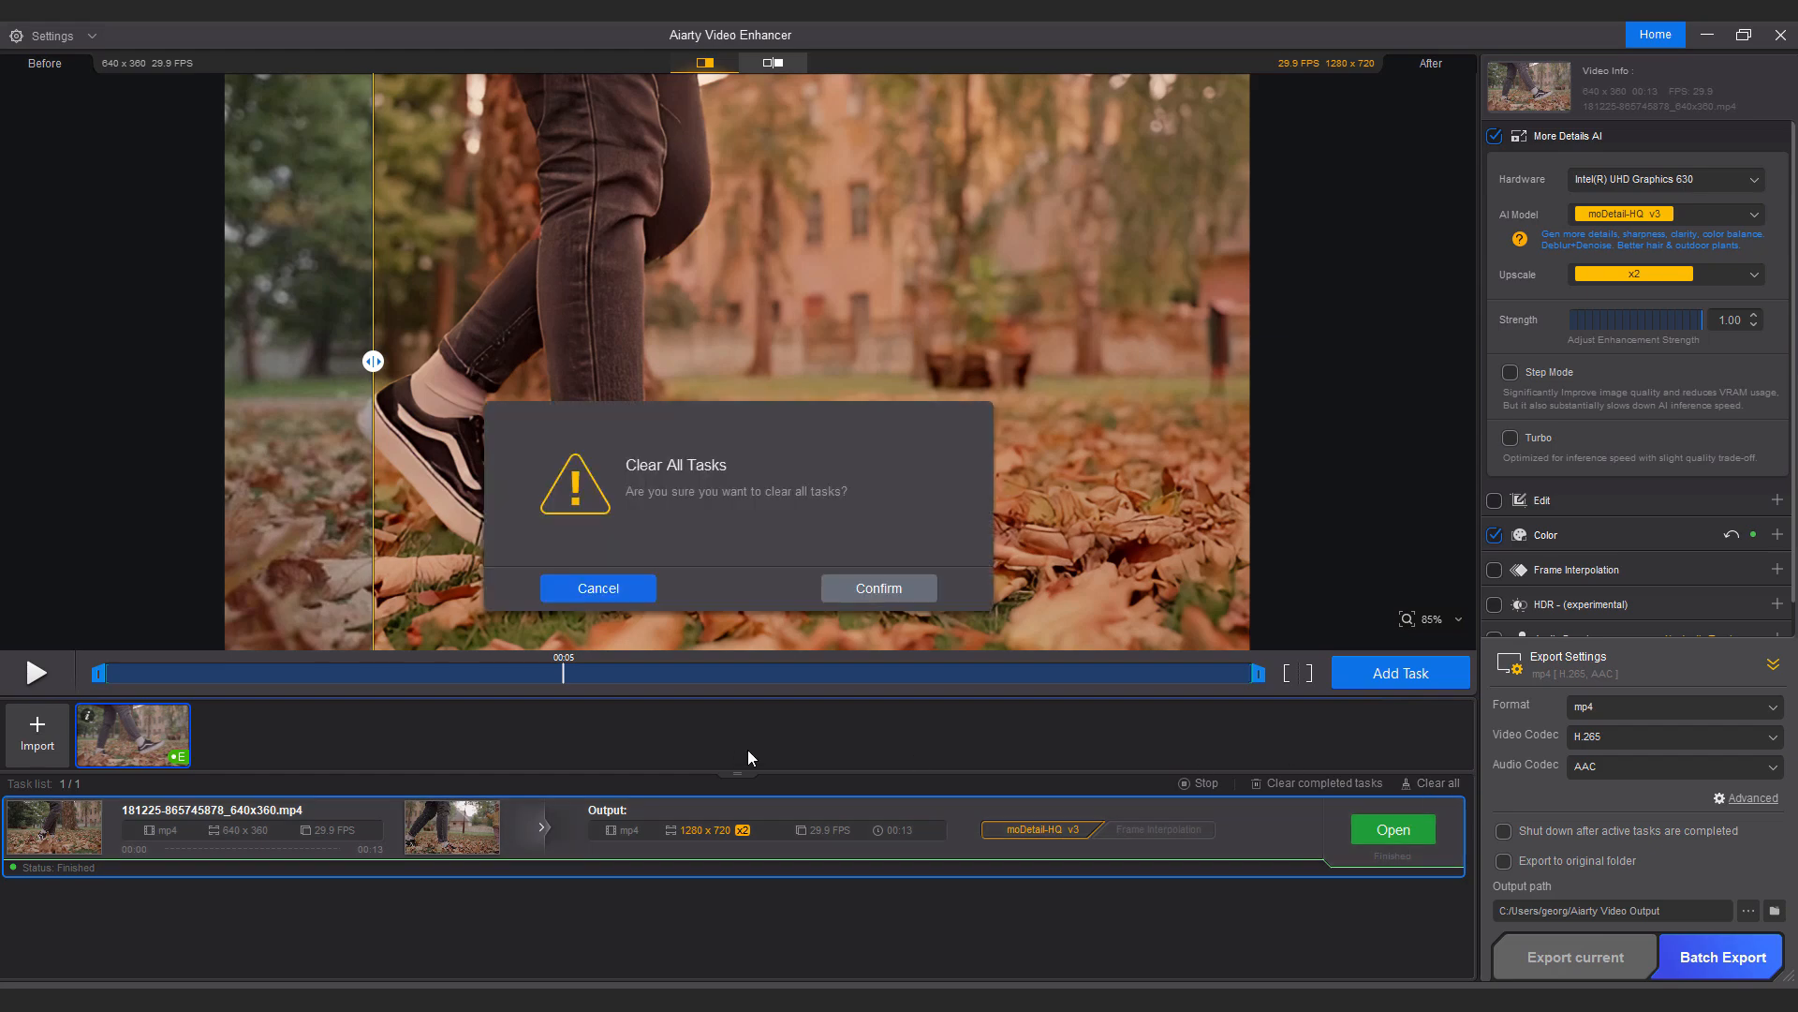
pyautogui.click(869, 590)
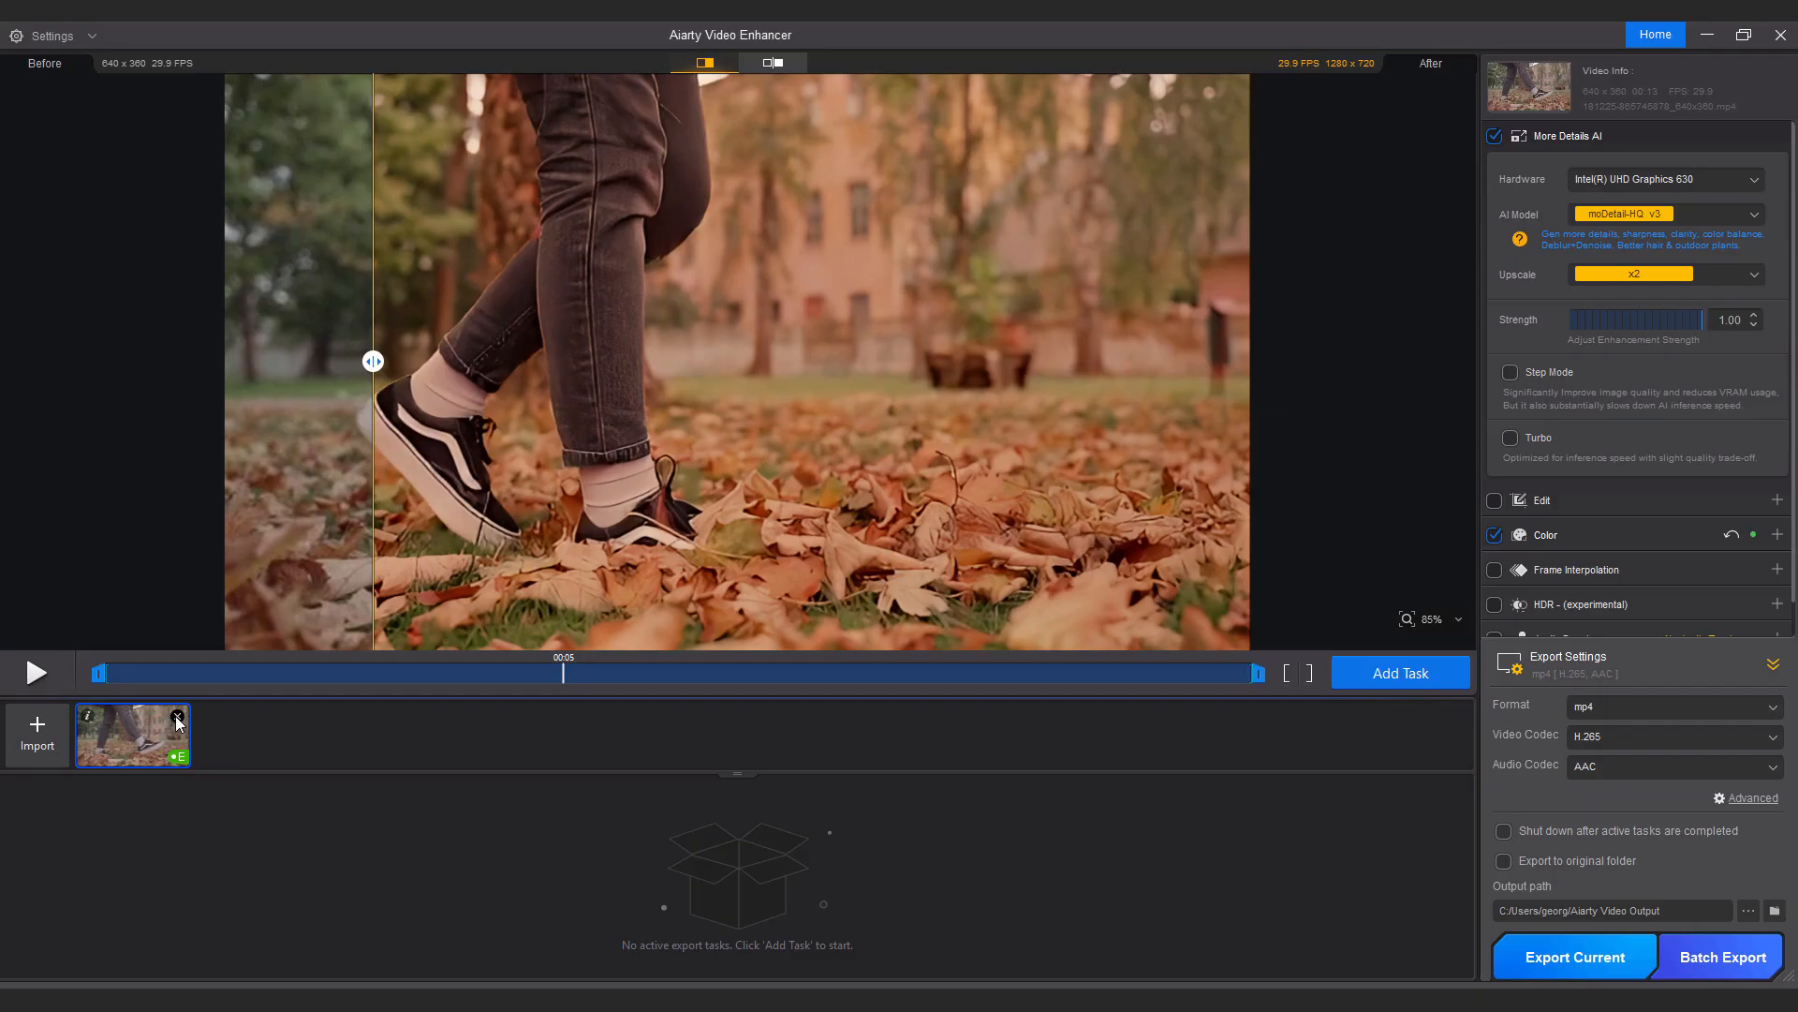
pyautogui.click(177, 716)
pyautogui.click(924, 584)
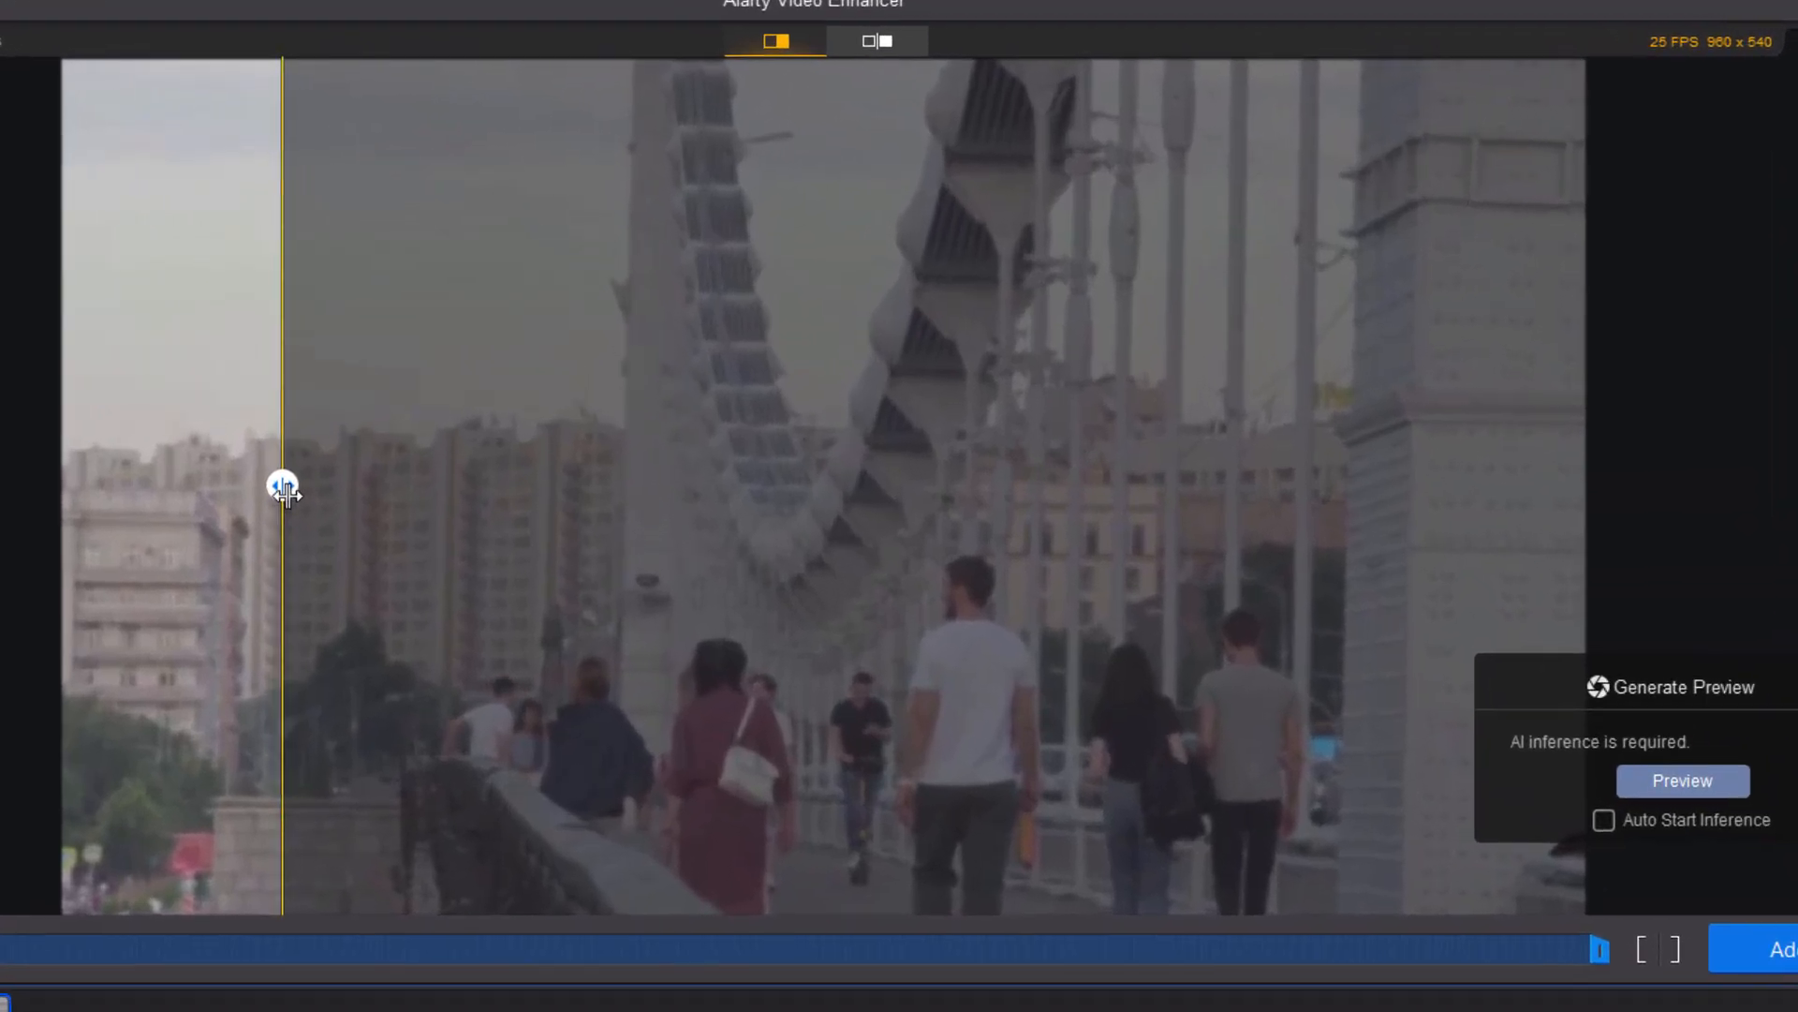
# Compare the new clip with the split divider and generate an AI preview.
pyautogui.moveTo(284, 489); pyautogui.dragTo(1189, 403)
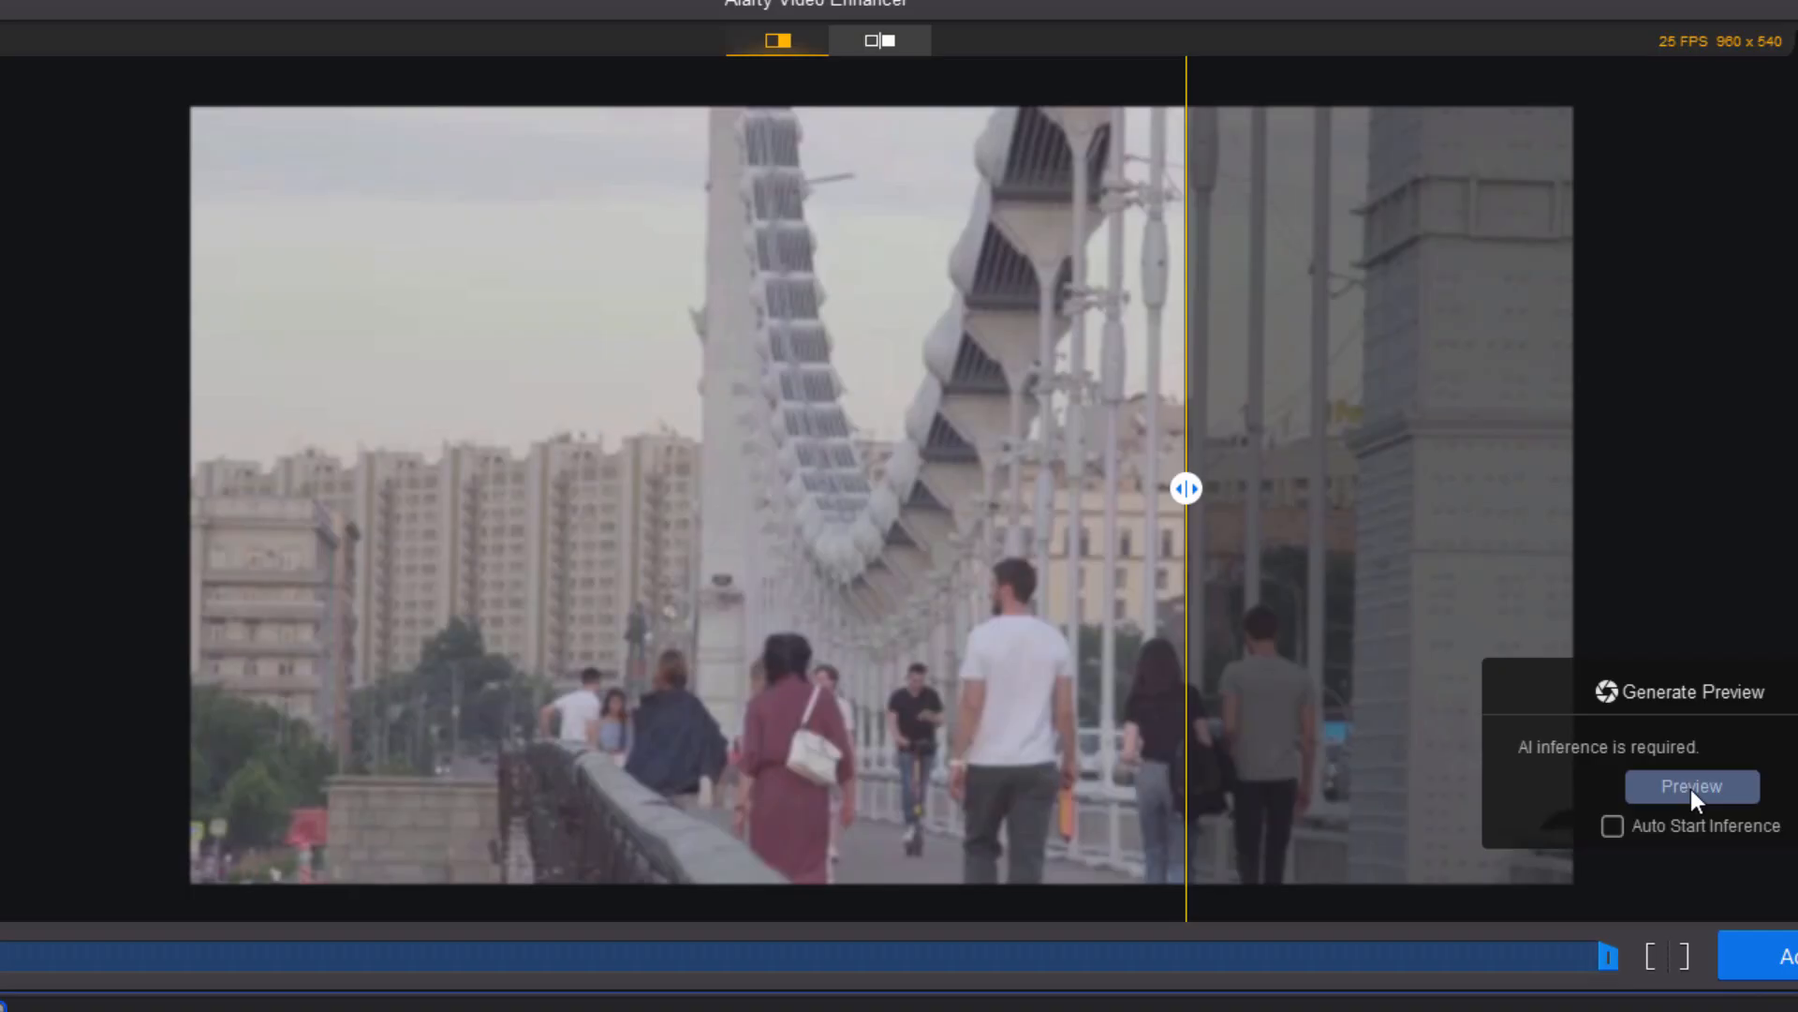
pyautogui.click(1690, 789)
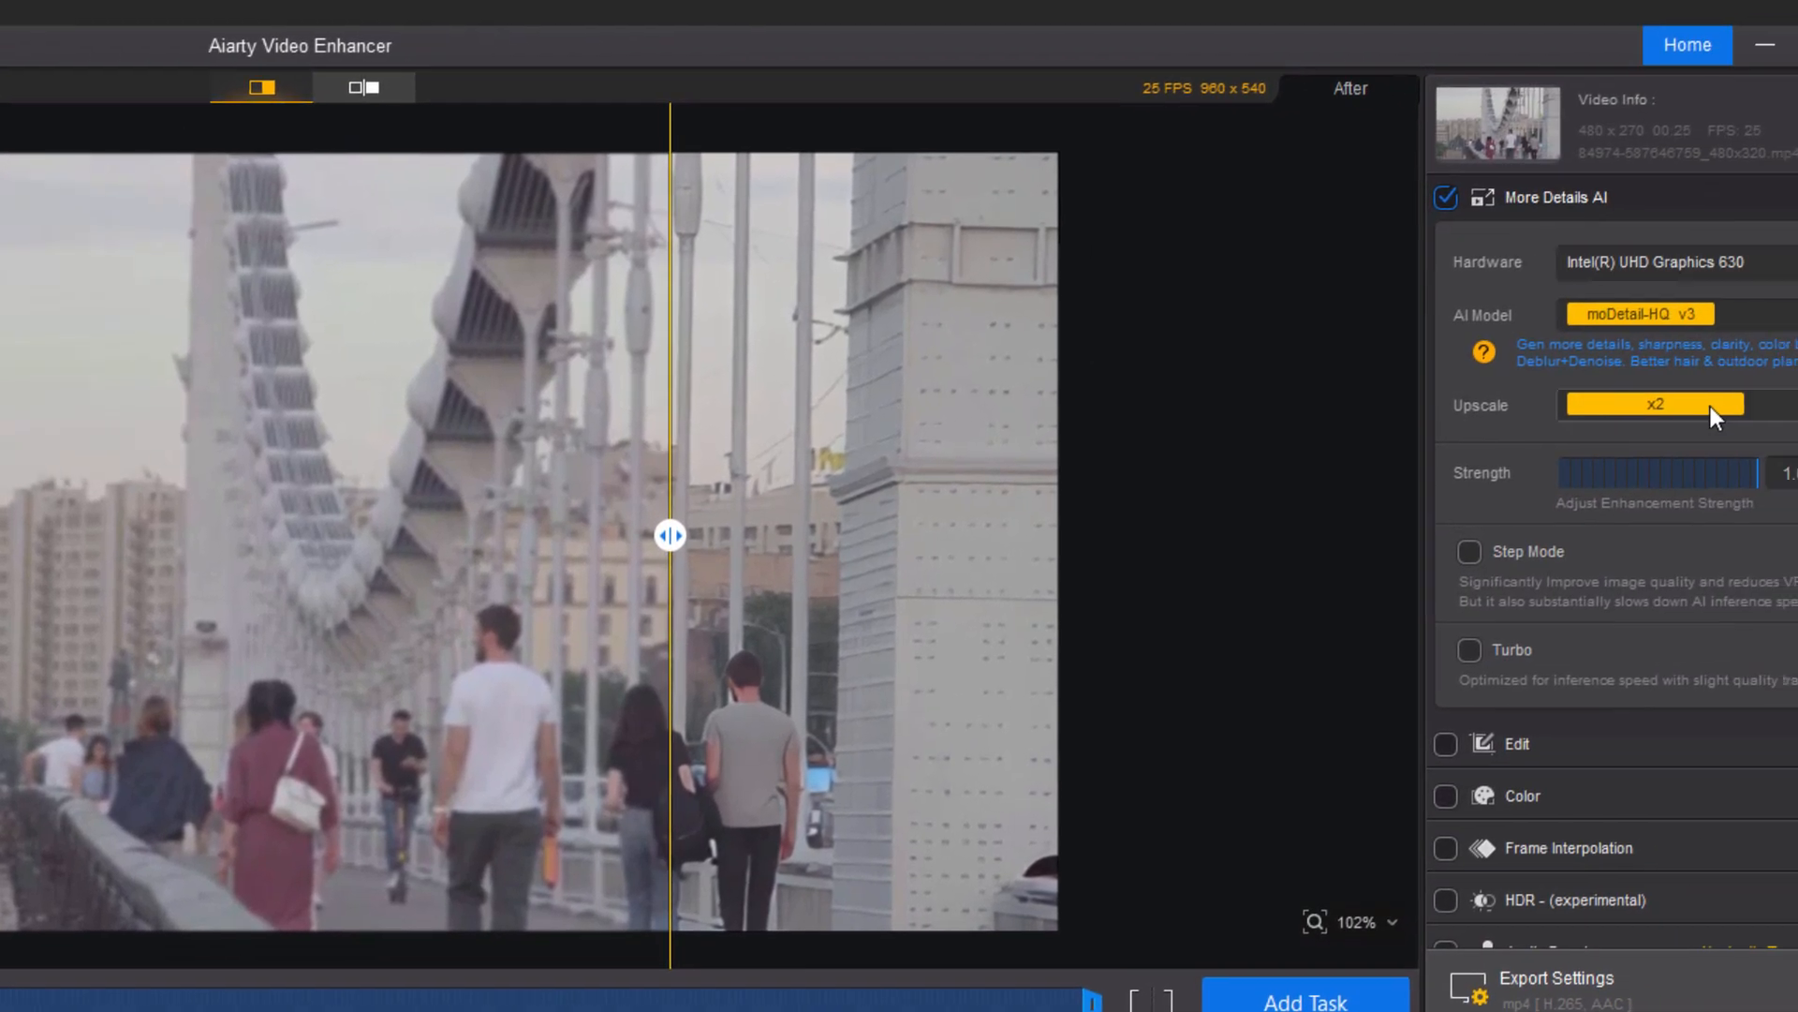
# Set the upscale to 720P (HD) and generate a new AI preview.
pyautogui.click(1784, 411)
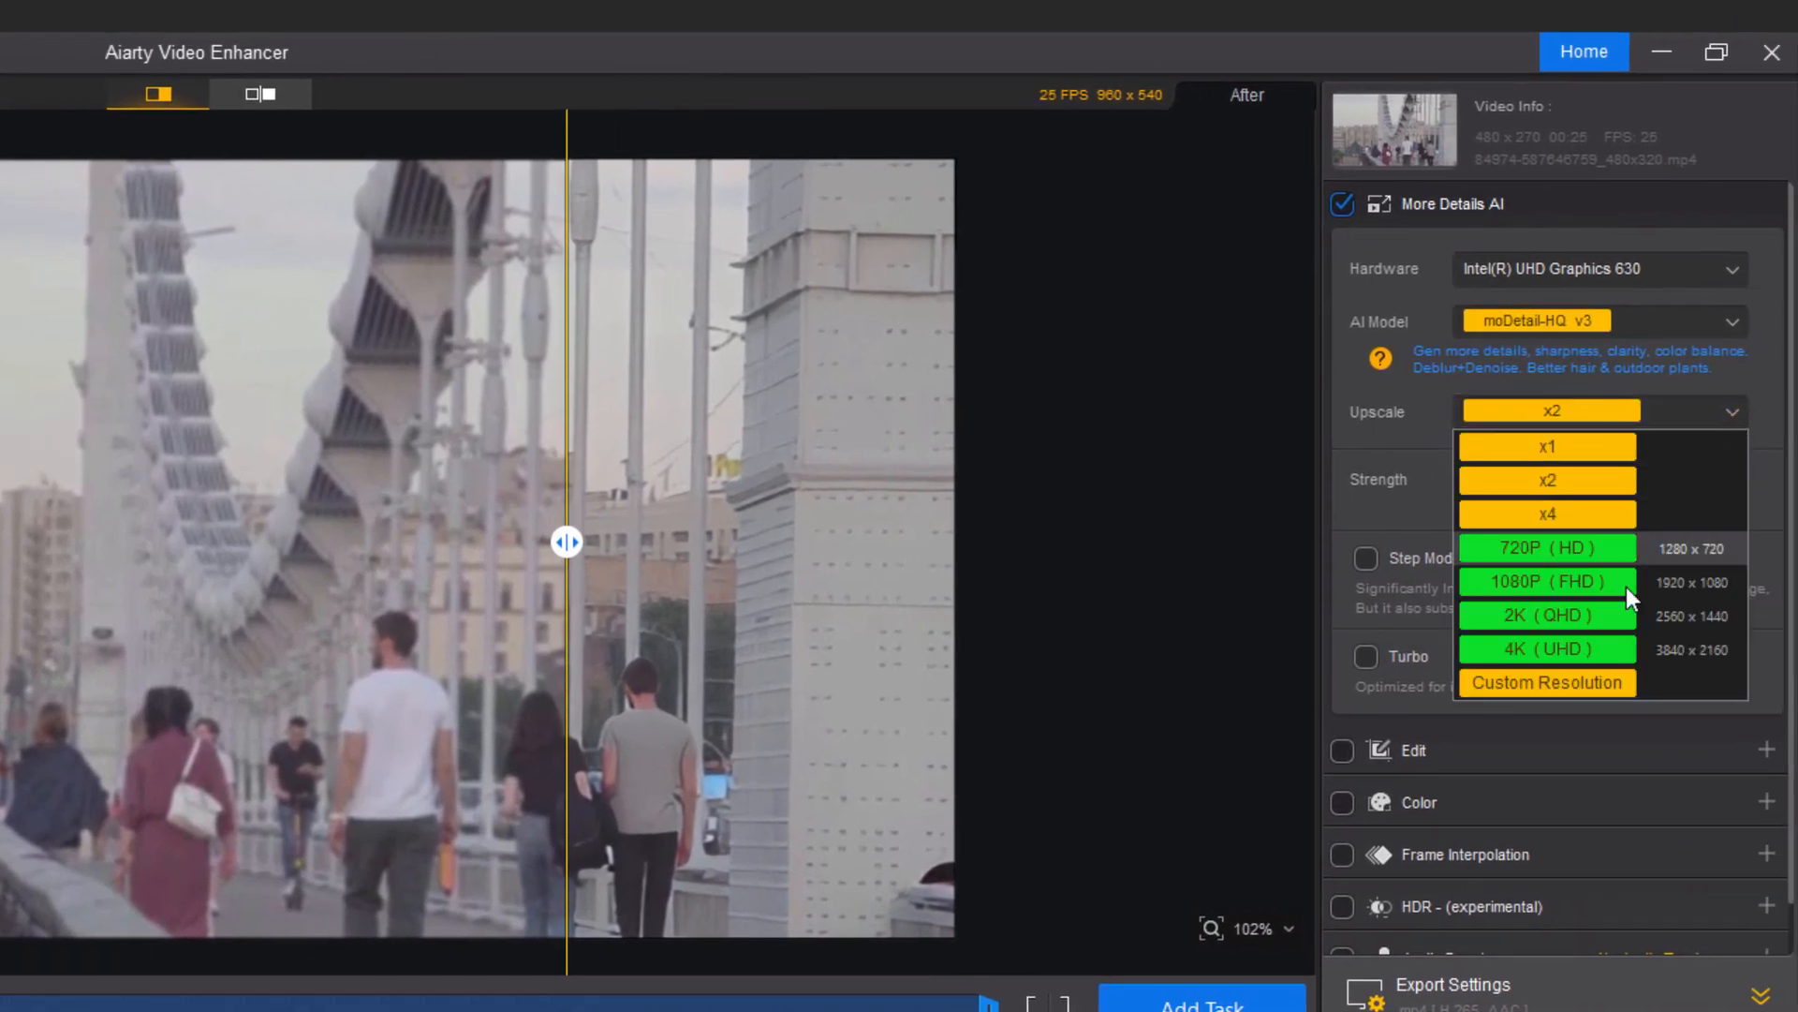
pyautogui.click(1604, 548)
pyautogui.scroll(-1, 845, 432)
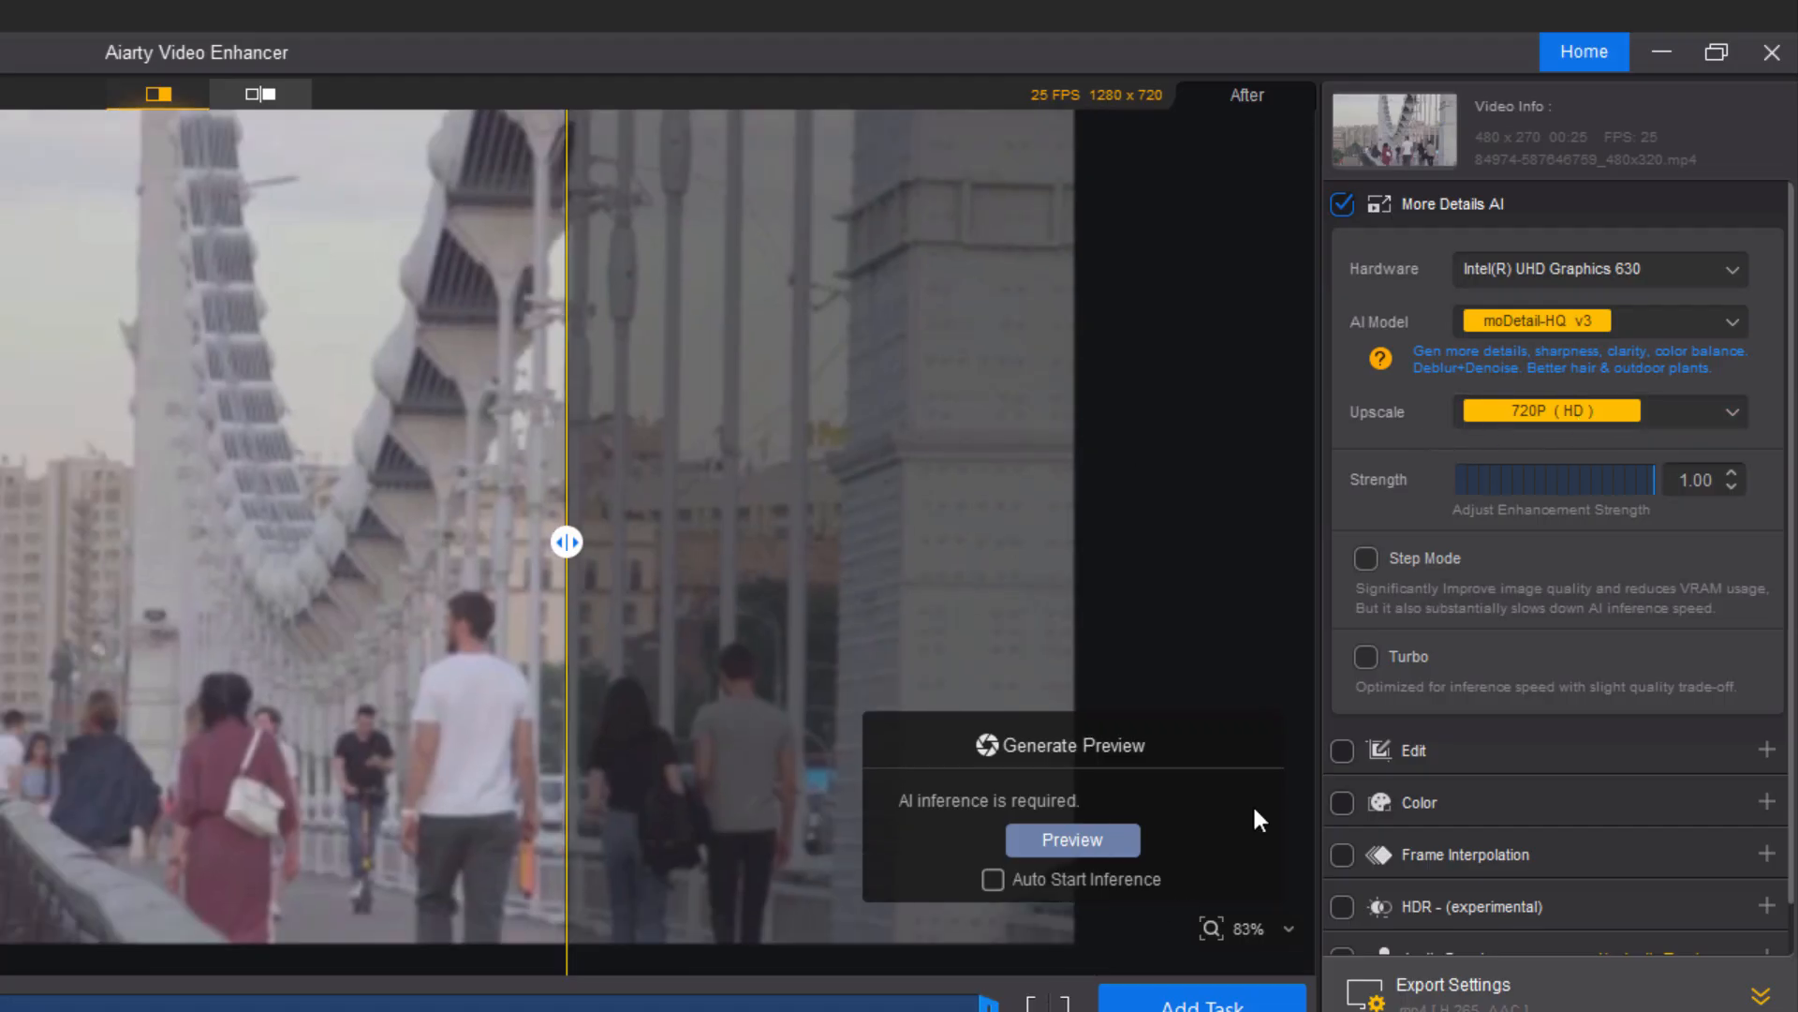
pyautogui.click(1082, 838)
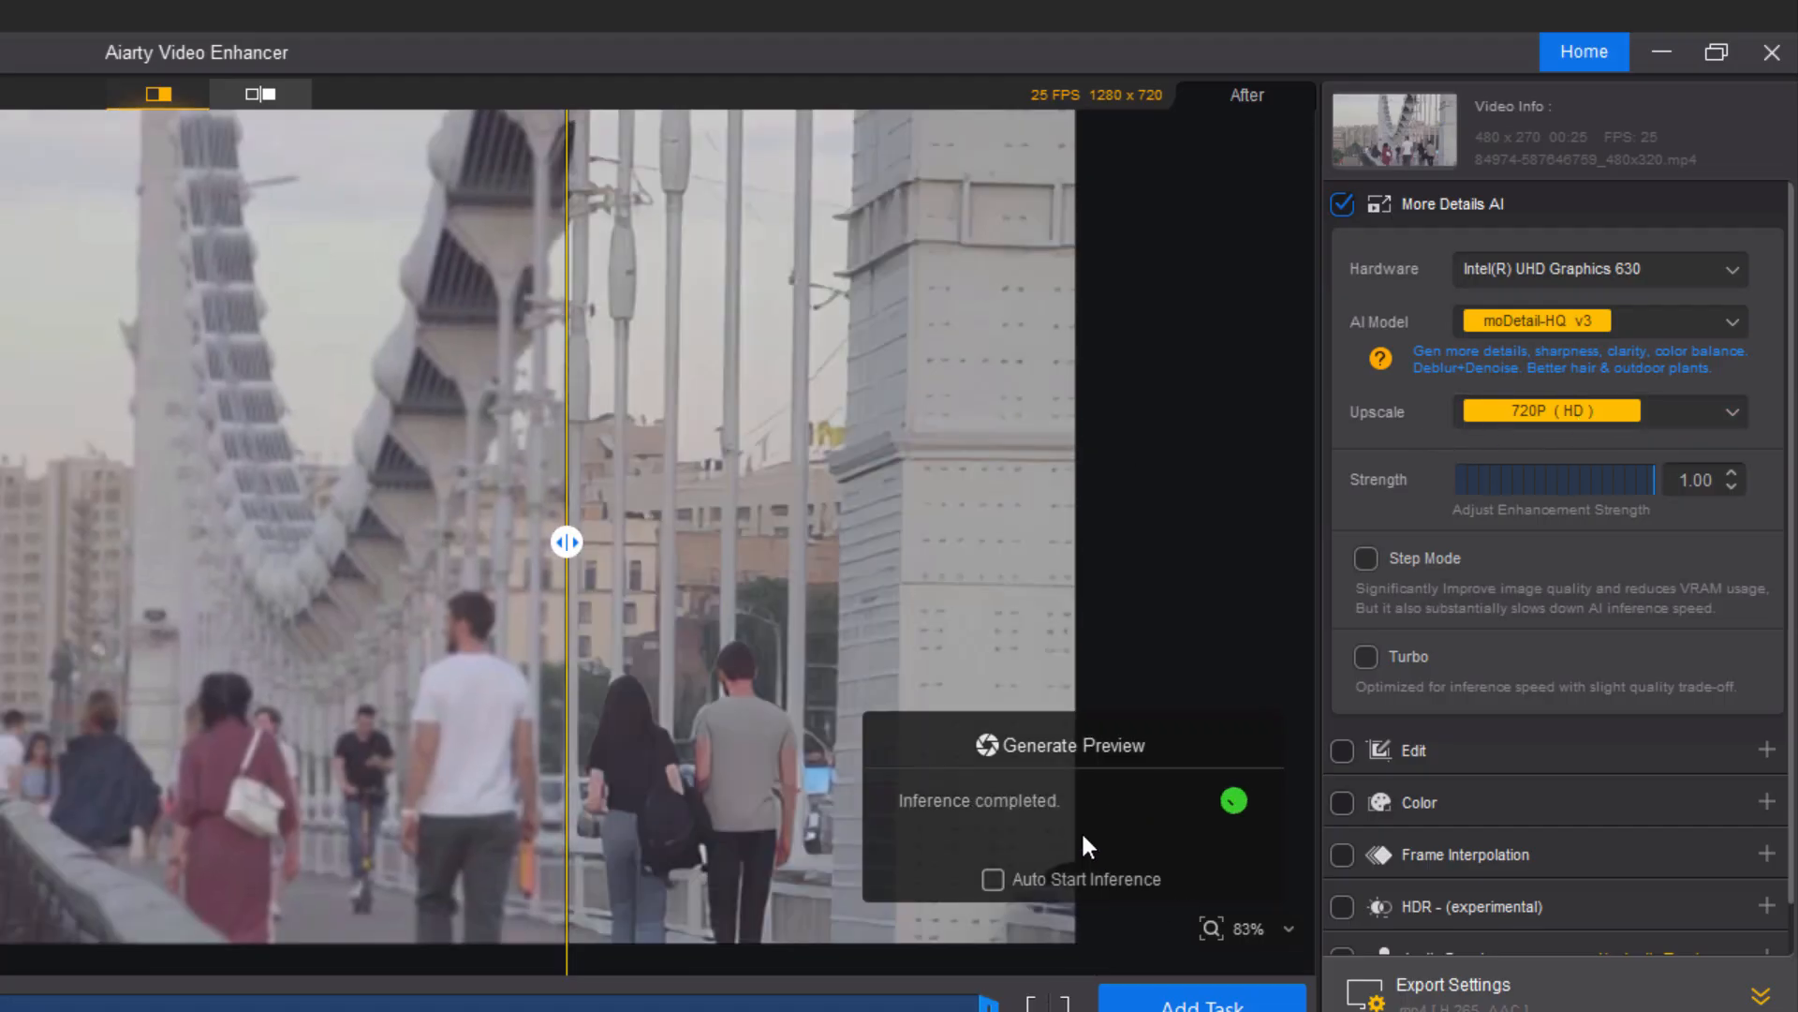
# Set the enhancement strength to 0.90 and collapse the export settings.
pyautogui.moveTo(576, 560); pyautogui.dragTo(2, 532)
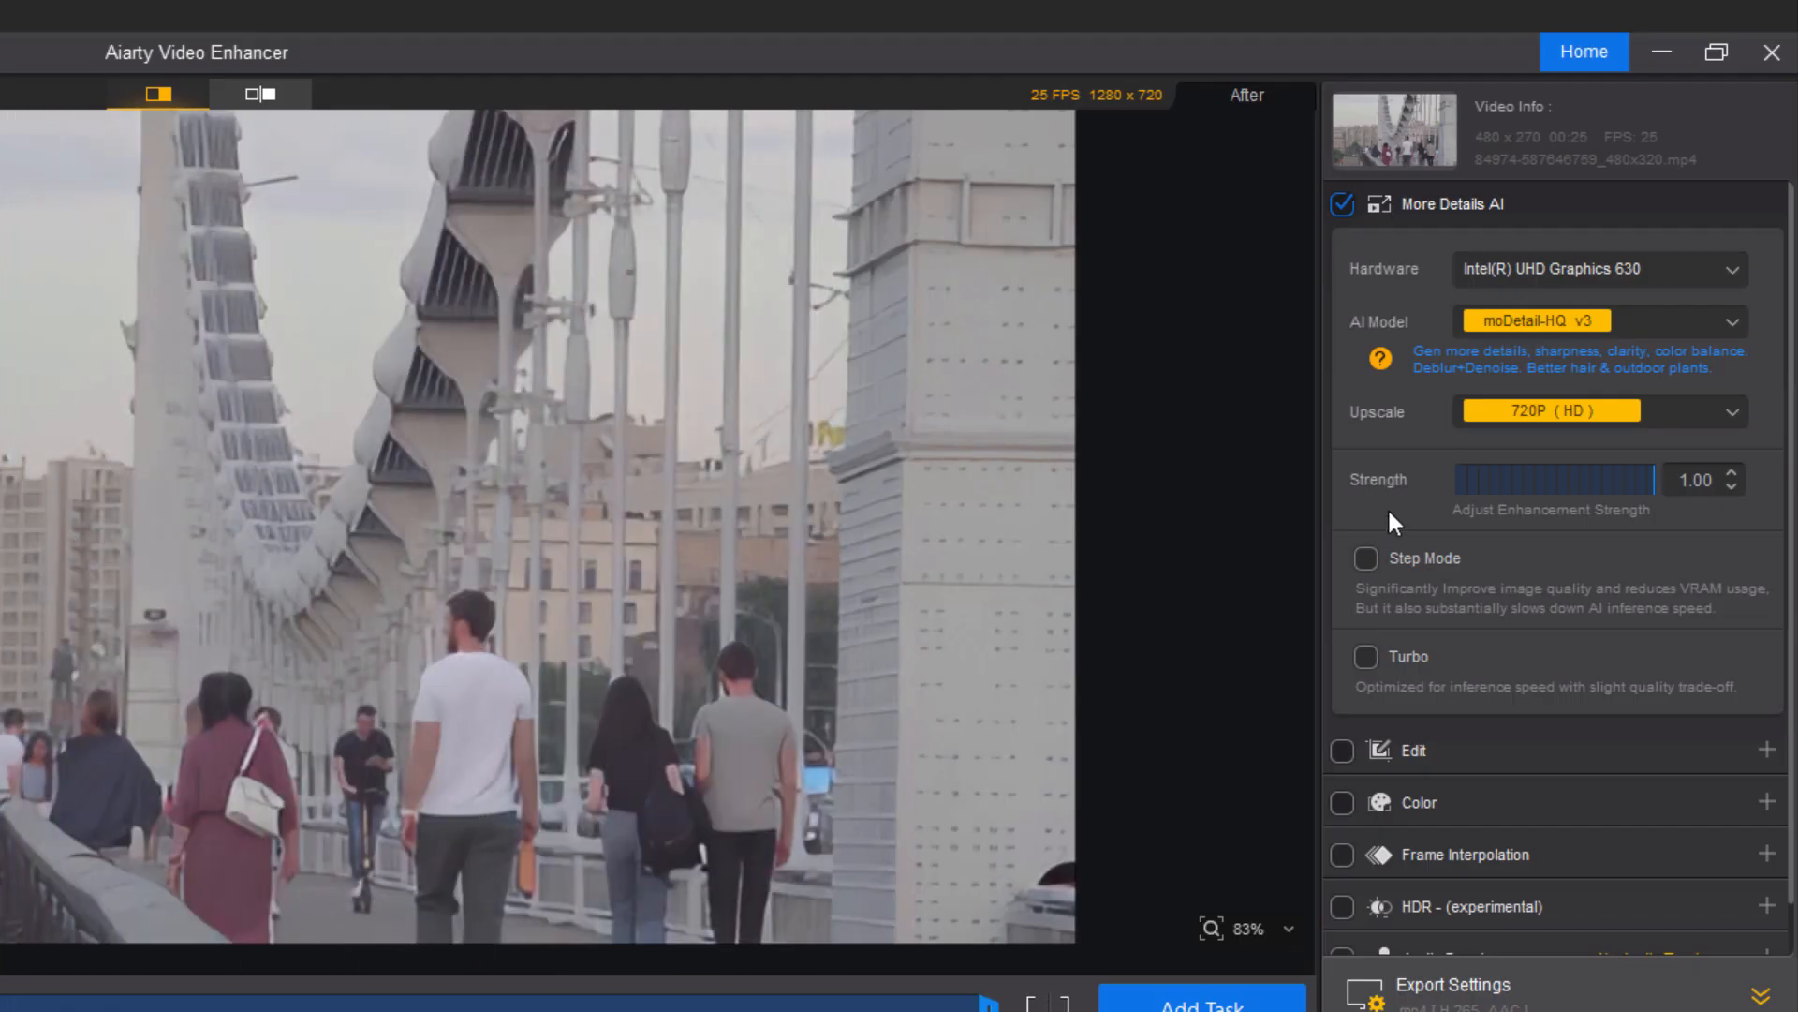
pyautogui.moveTo(1654, 481)
pyautogui.mouseDown()
pyautogui.moveTo(1604, 485)
pyautogui.moveTo(1671, 484)
pyautogui.moveTo(1603, 491)
pyautogui.moveTo(1667, 487)
pyautogui.moveTo(1637, 496)
pyautogui.mouseUp()
pyautogui.moveTo(8, 560)
pyautogui.mouseDown()
pyautogui.moveTo(829, 553)
pyautogui.moveTo(2, 553)
pyautogui.mouseUp()
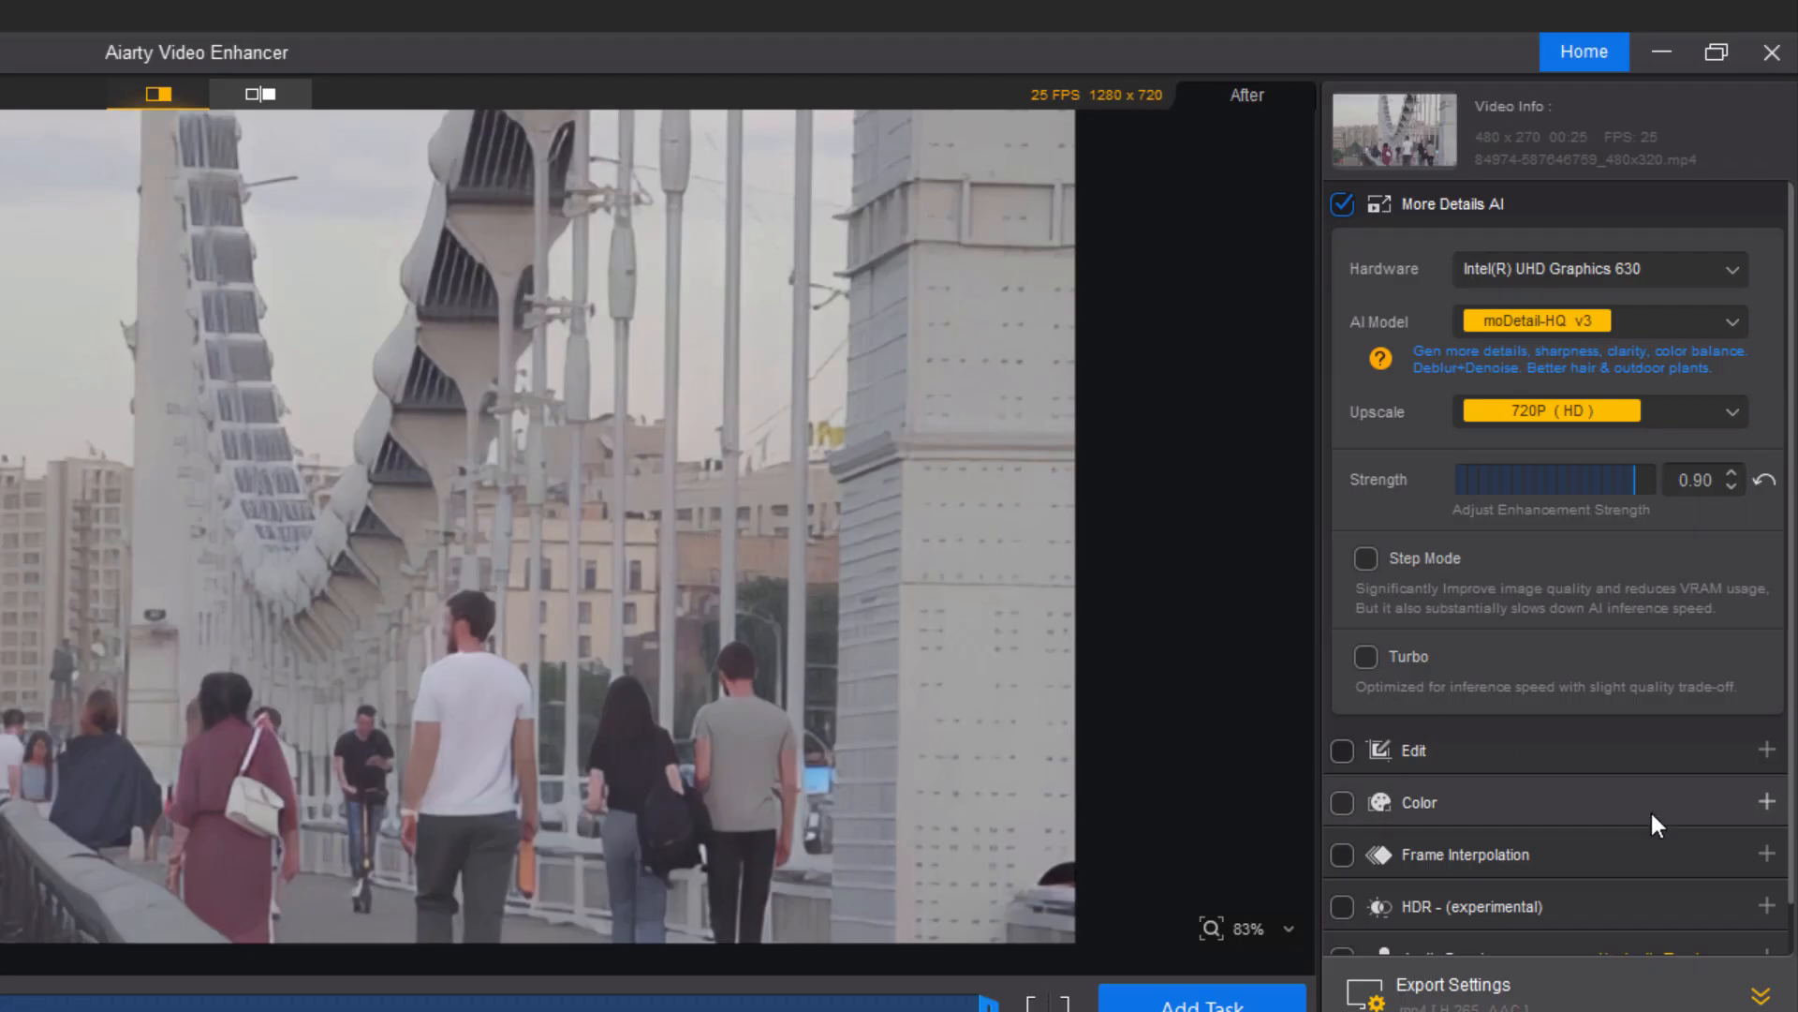
pyautogui.click(1761, 996)
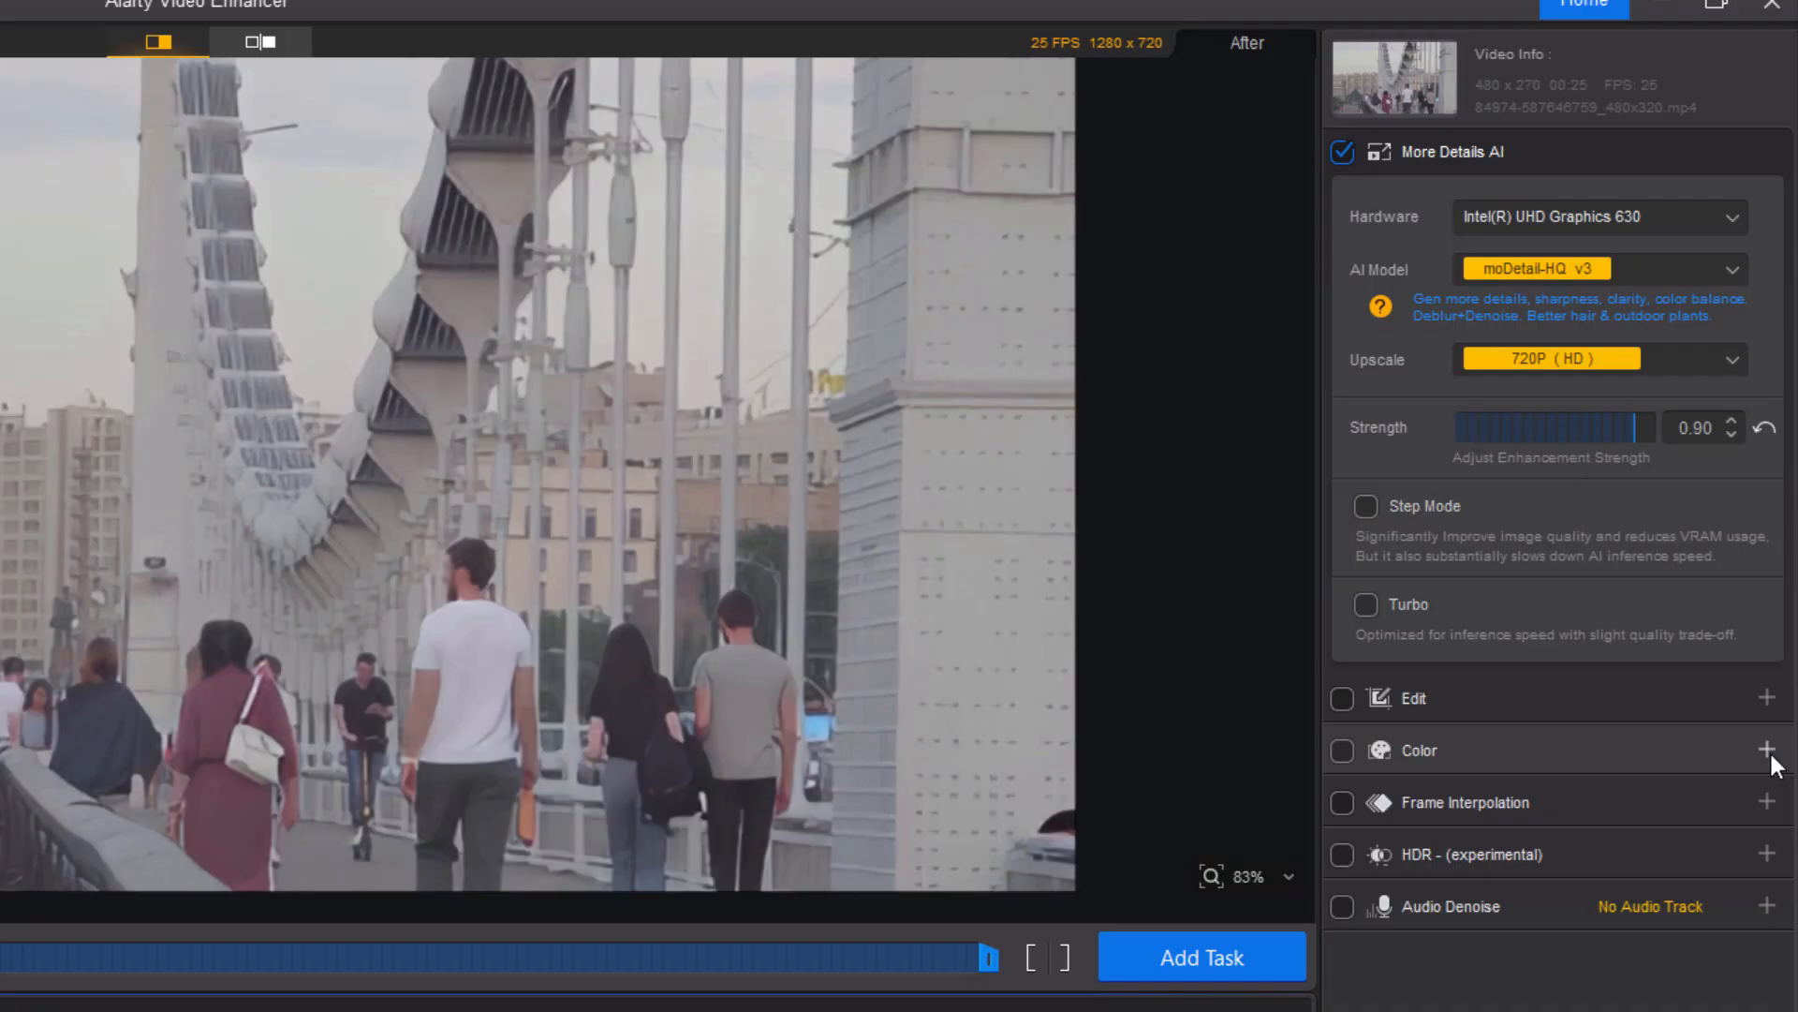
# Open the Color adjustments and set temperature to -9.54 and exposure to 16.
pyautogui.click(1768, 803)
pyautogui.scroll(-3, 1501, 728)
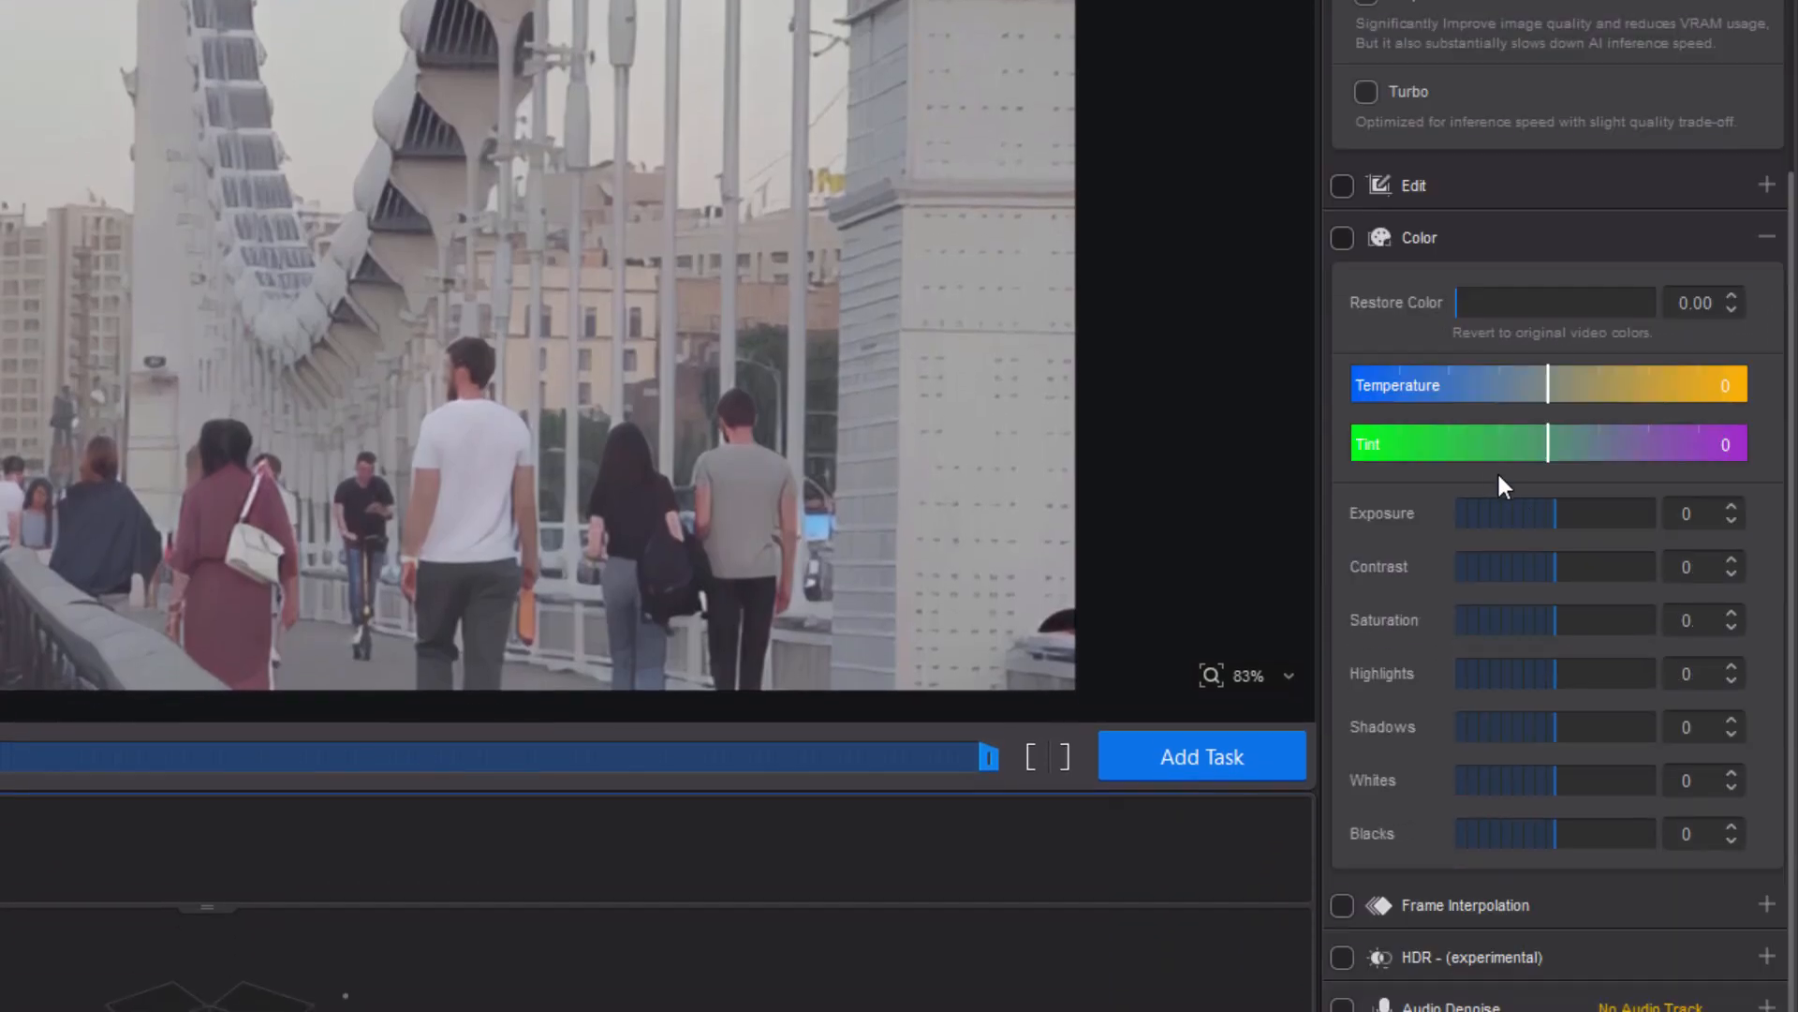
pyautogui.click(1549, 384)
pyautogui.moveTo(1527, 392); pyautogui.dragTo(1583, 510)
pyautogui.click(1768, 446)
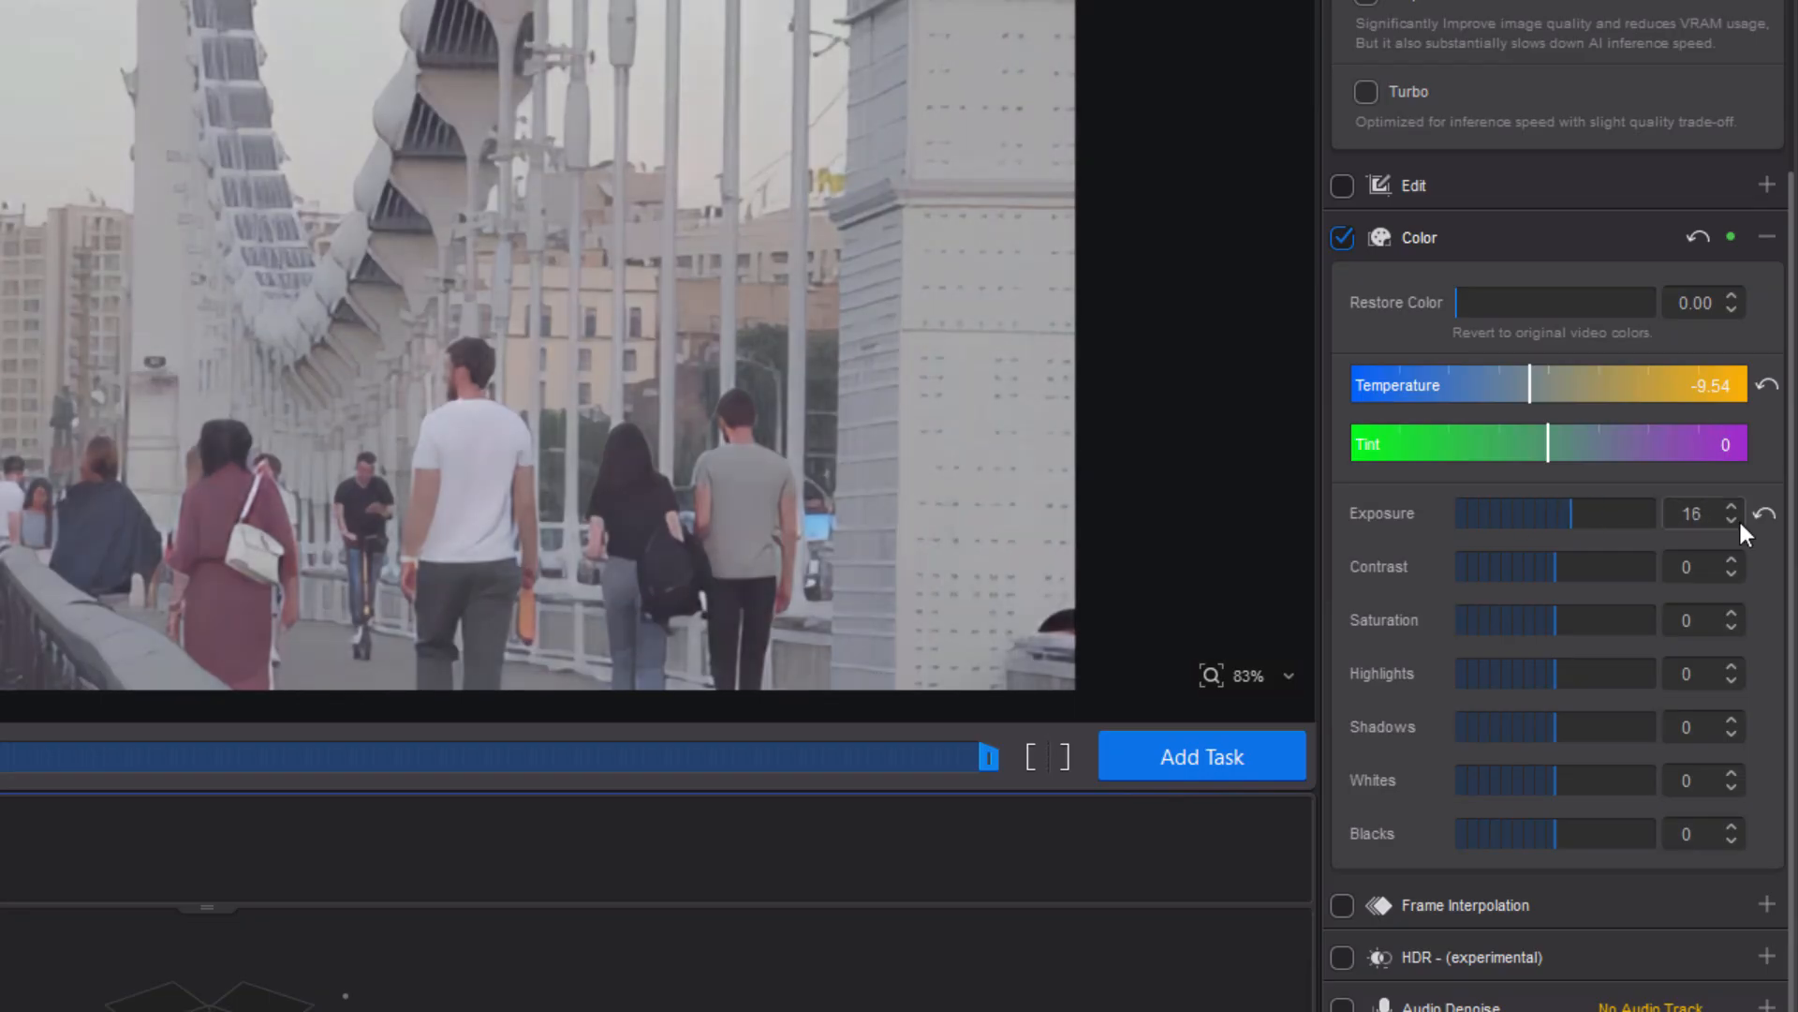
# Reset exposure and set contrast to 35, saturation to 73, highlights to 42 and shadows to -93.
pyautogui.click(1765, 515)
pyautogui.moveTo(1555, 571); pyautogui.dragTo(1598, 554)
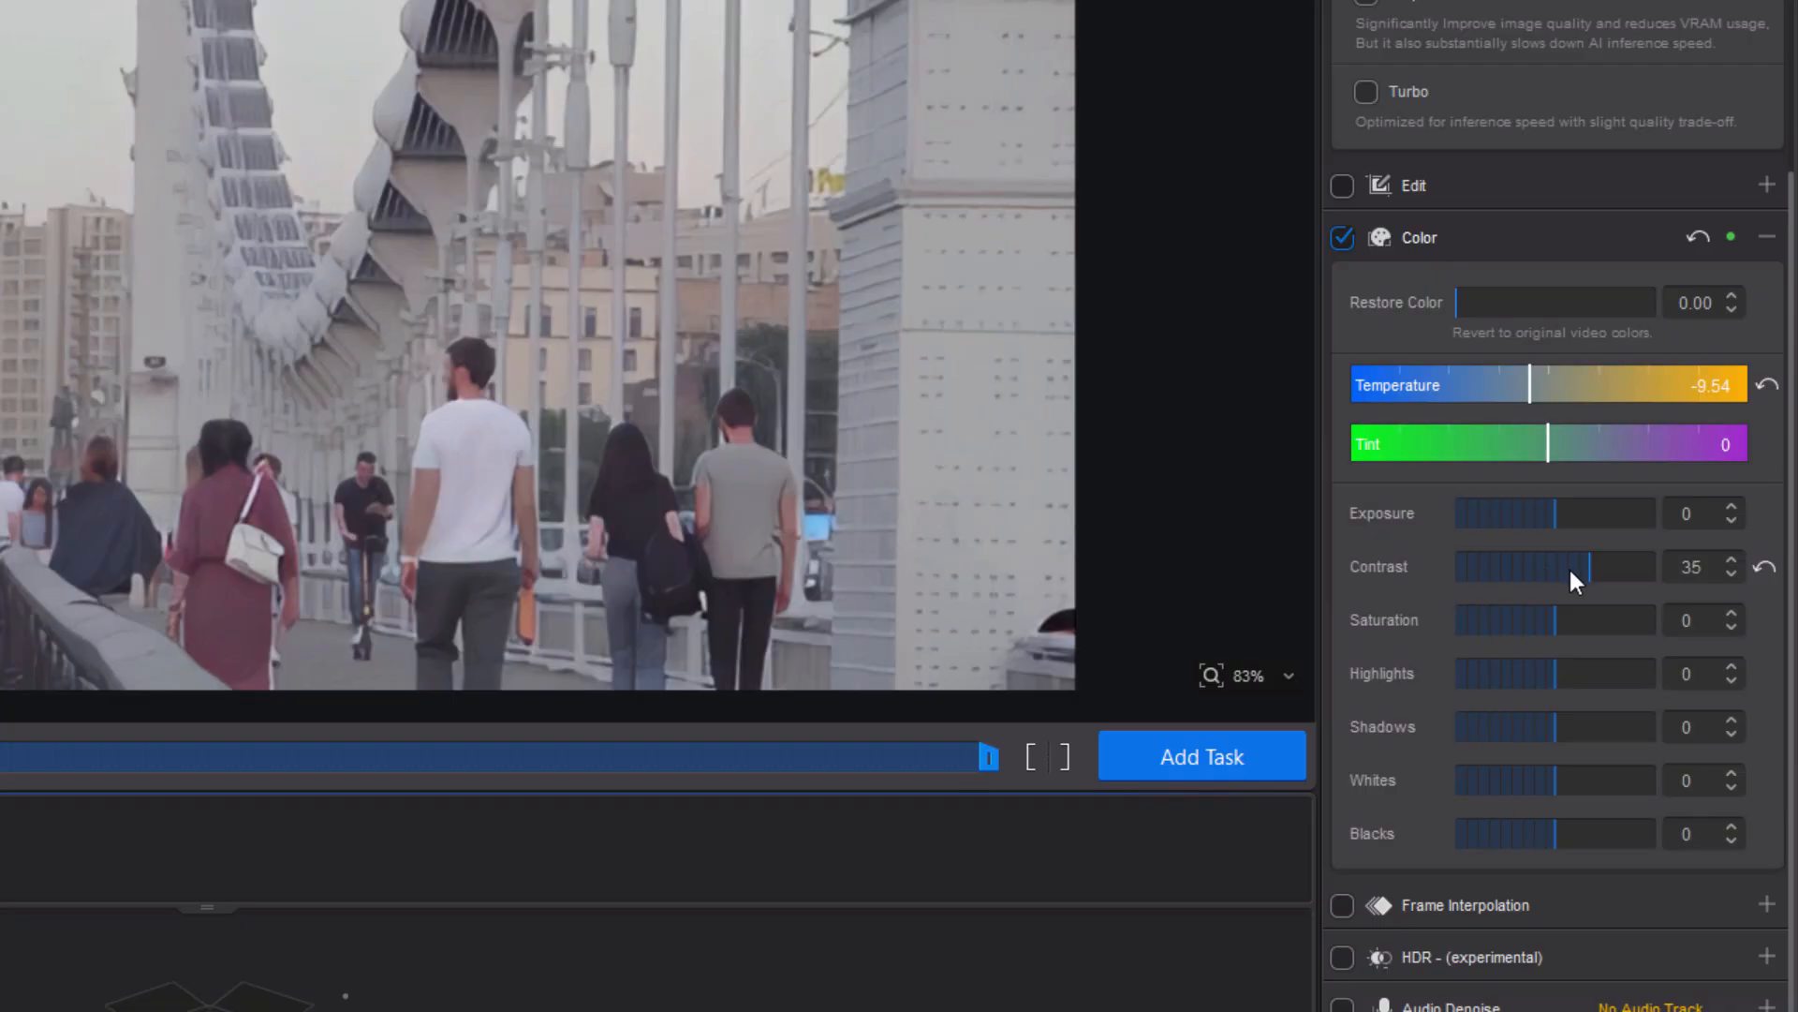
pyautogui.moveTo(1555, 624); pyautogui.dragTo(1627, 620)
pyautogui.moveTo(1558, 679); pyautogui.dragTo(1497, 730)
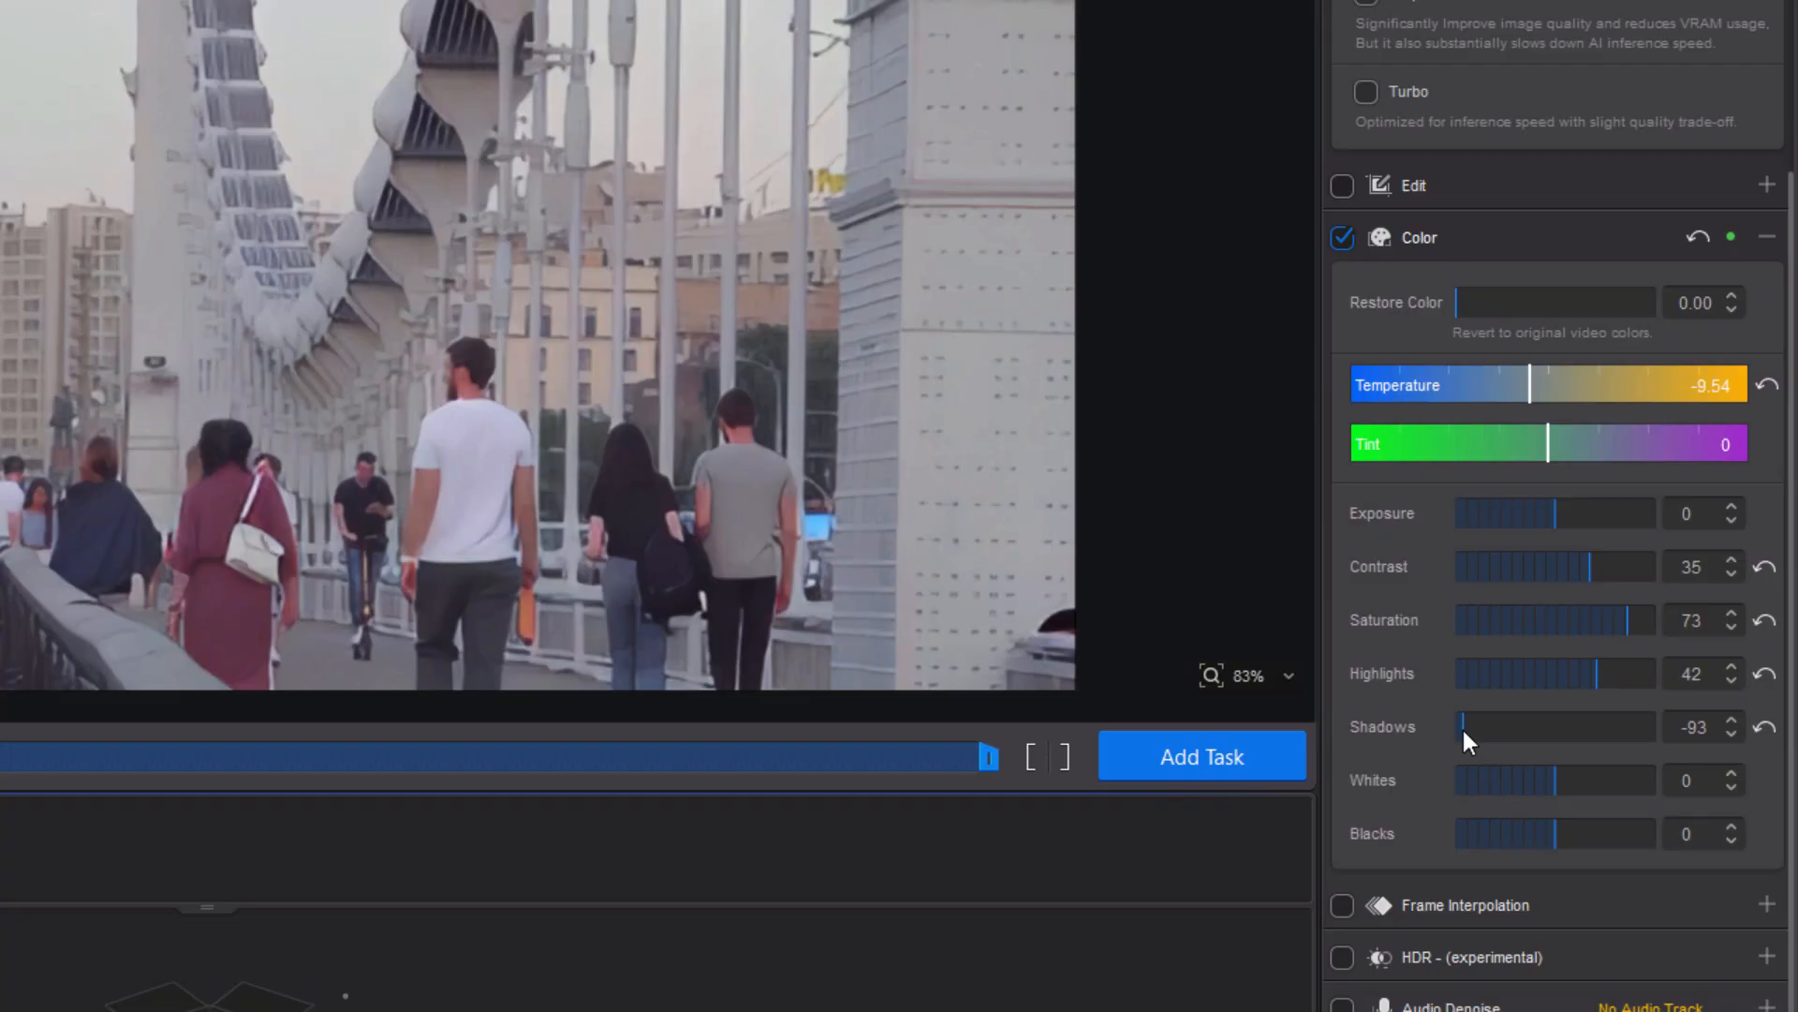
pyautogui.moveTo(1555, 782); pyautogui.dragTo(1570, 832)
pyautogui.click(1765, 782)
pyautogui.click(1765, 834)
# Compare the original and enhanced bridge video, then add it to the task list.
pyautogui.moveTo(2, 317); pyautogui.dragTo(973, 288)
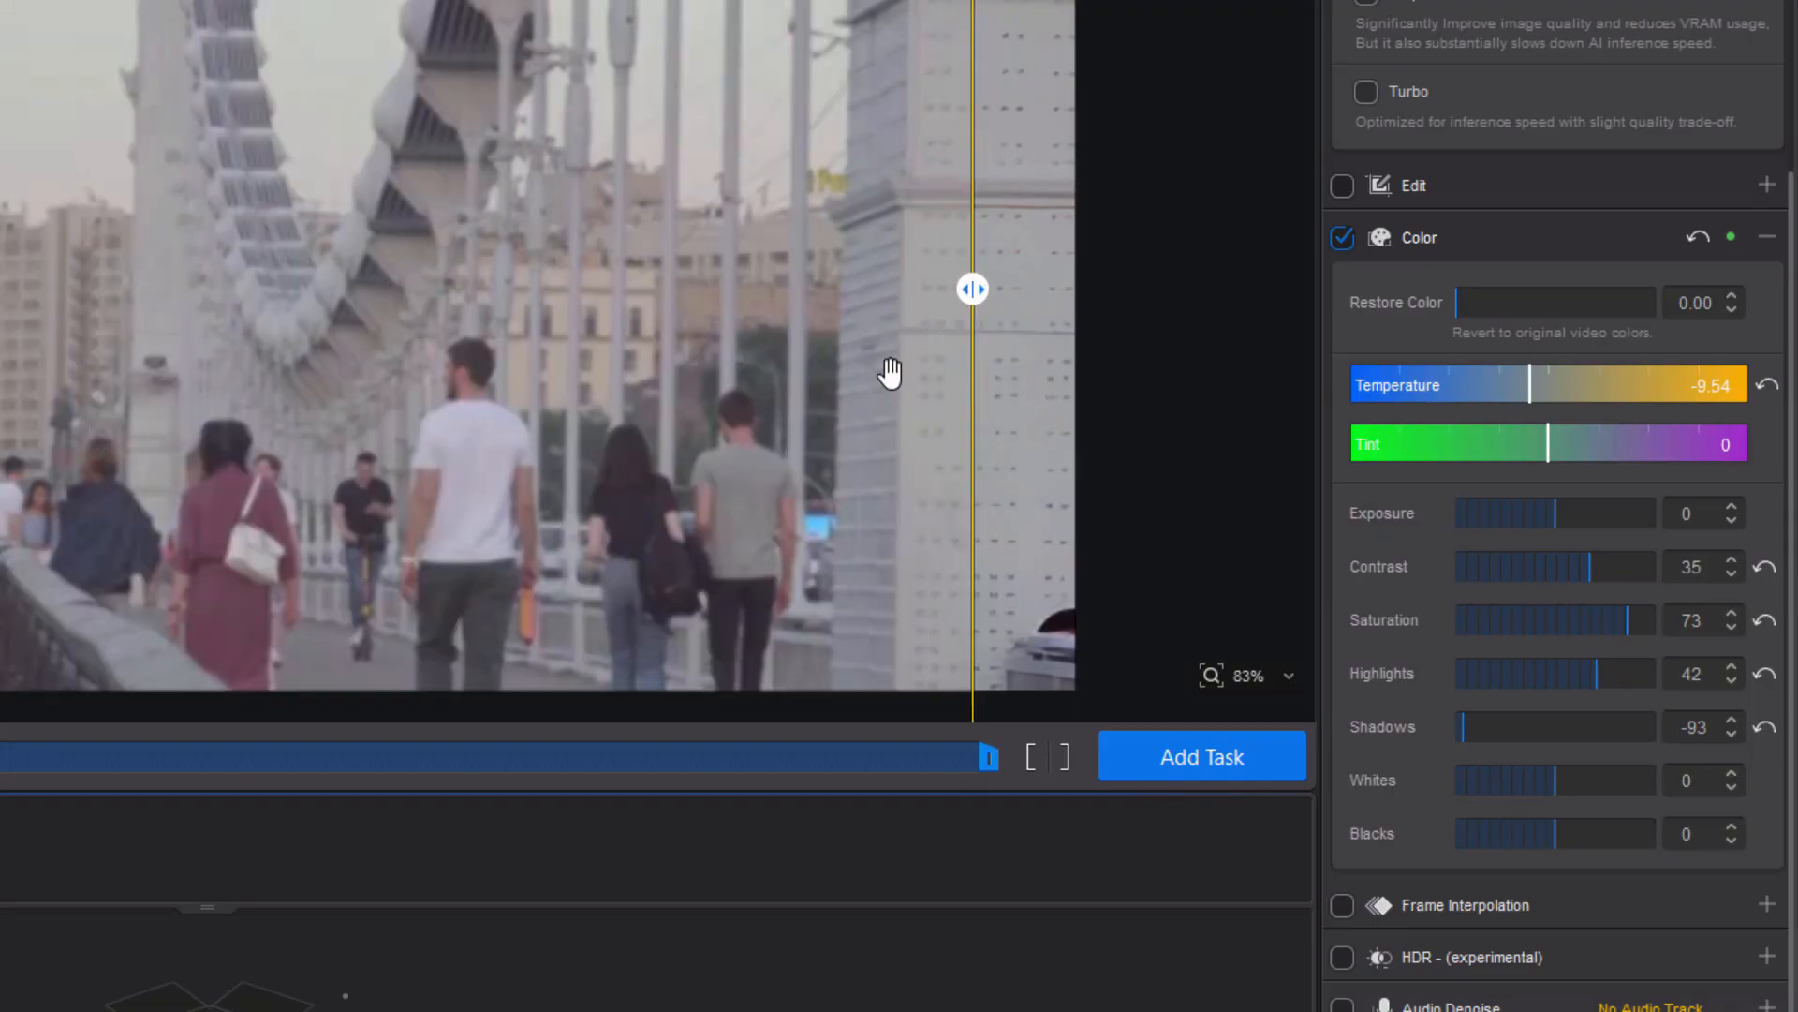
pyautogui.moveTo(973, 289); pyautogui.dragTo(2, 290)
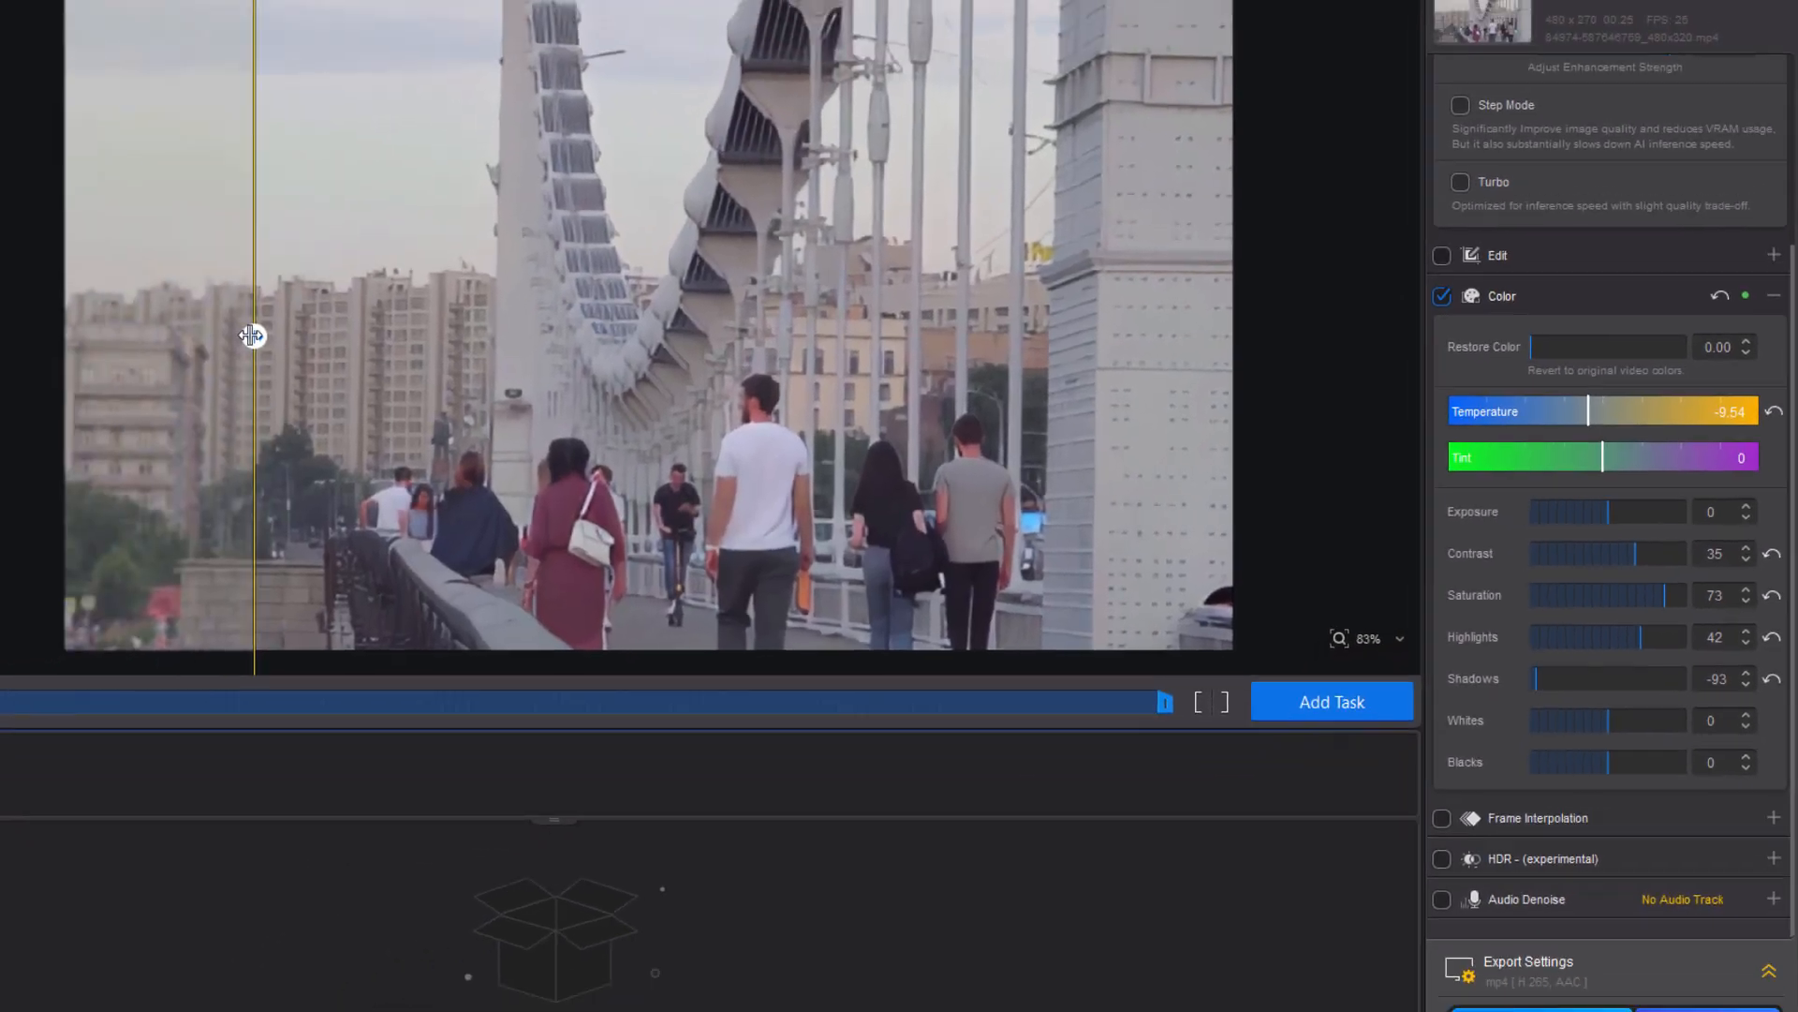
pyautogui.moveTo(253, 337); pyautogui.dragTo(526, 361)
pyautogui.click(1420, 677)
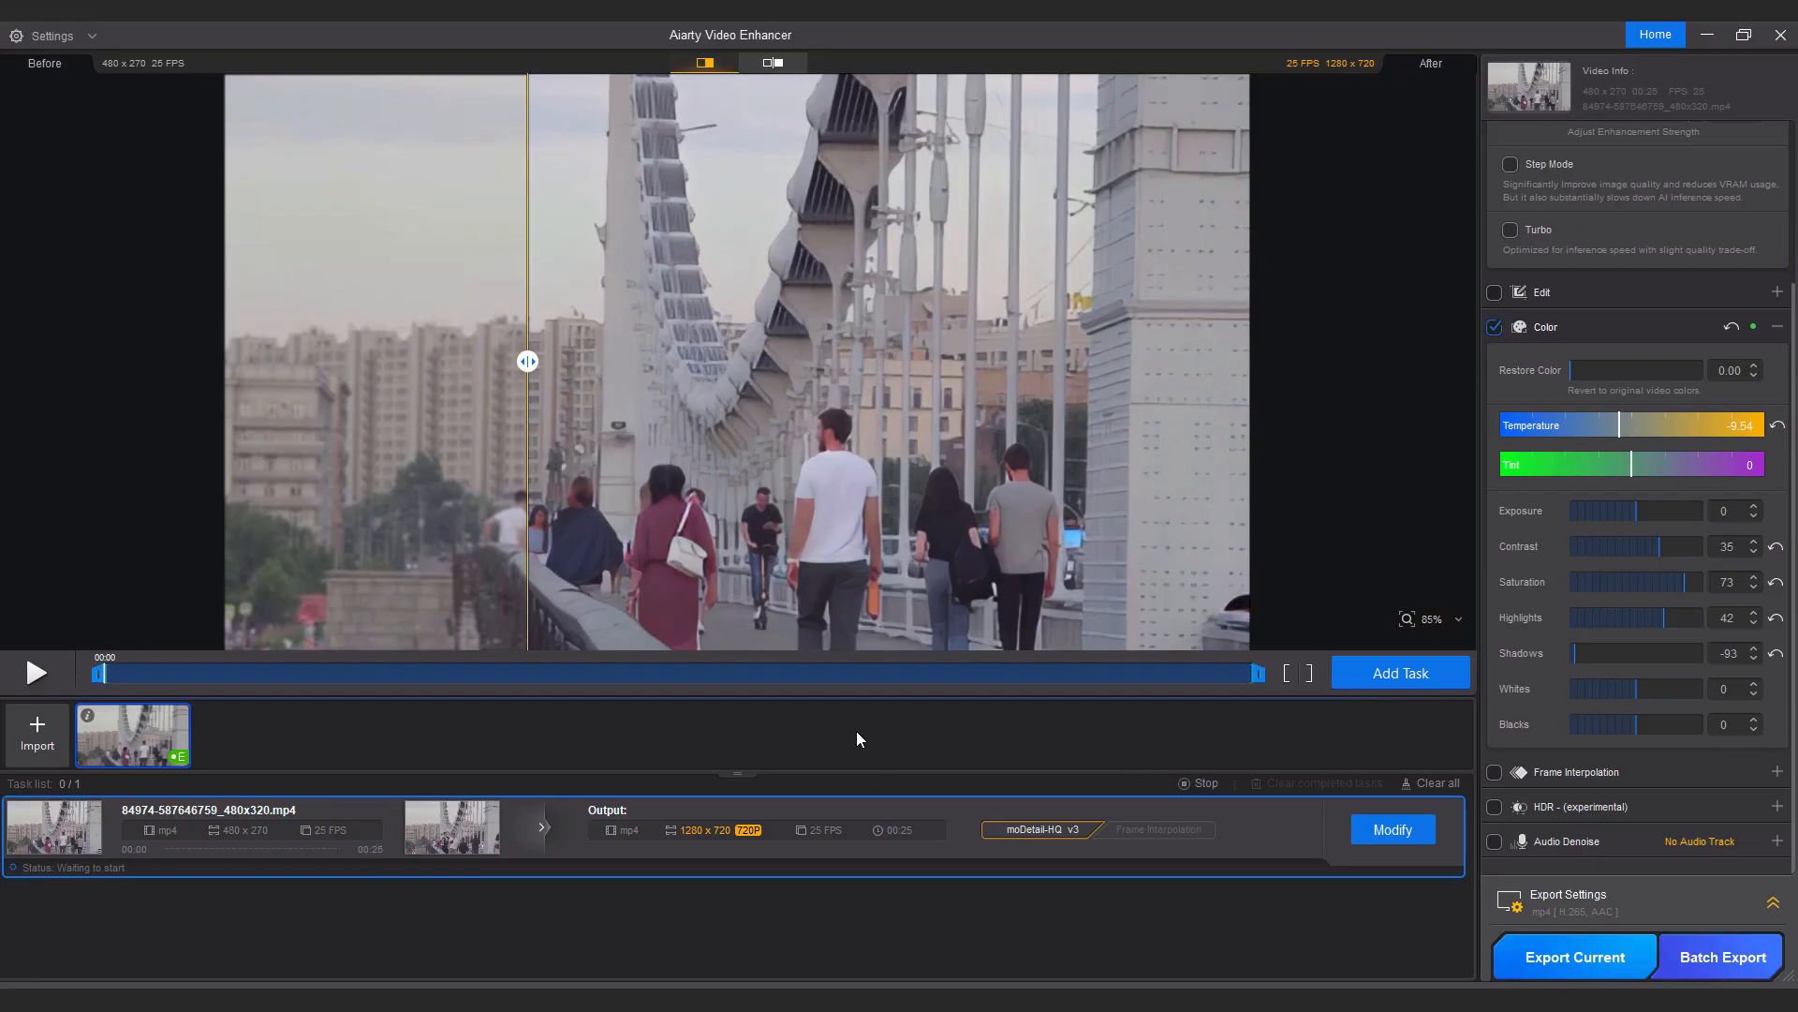
pyautogui.click(38, 737)
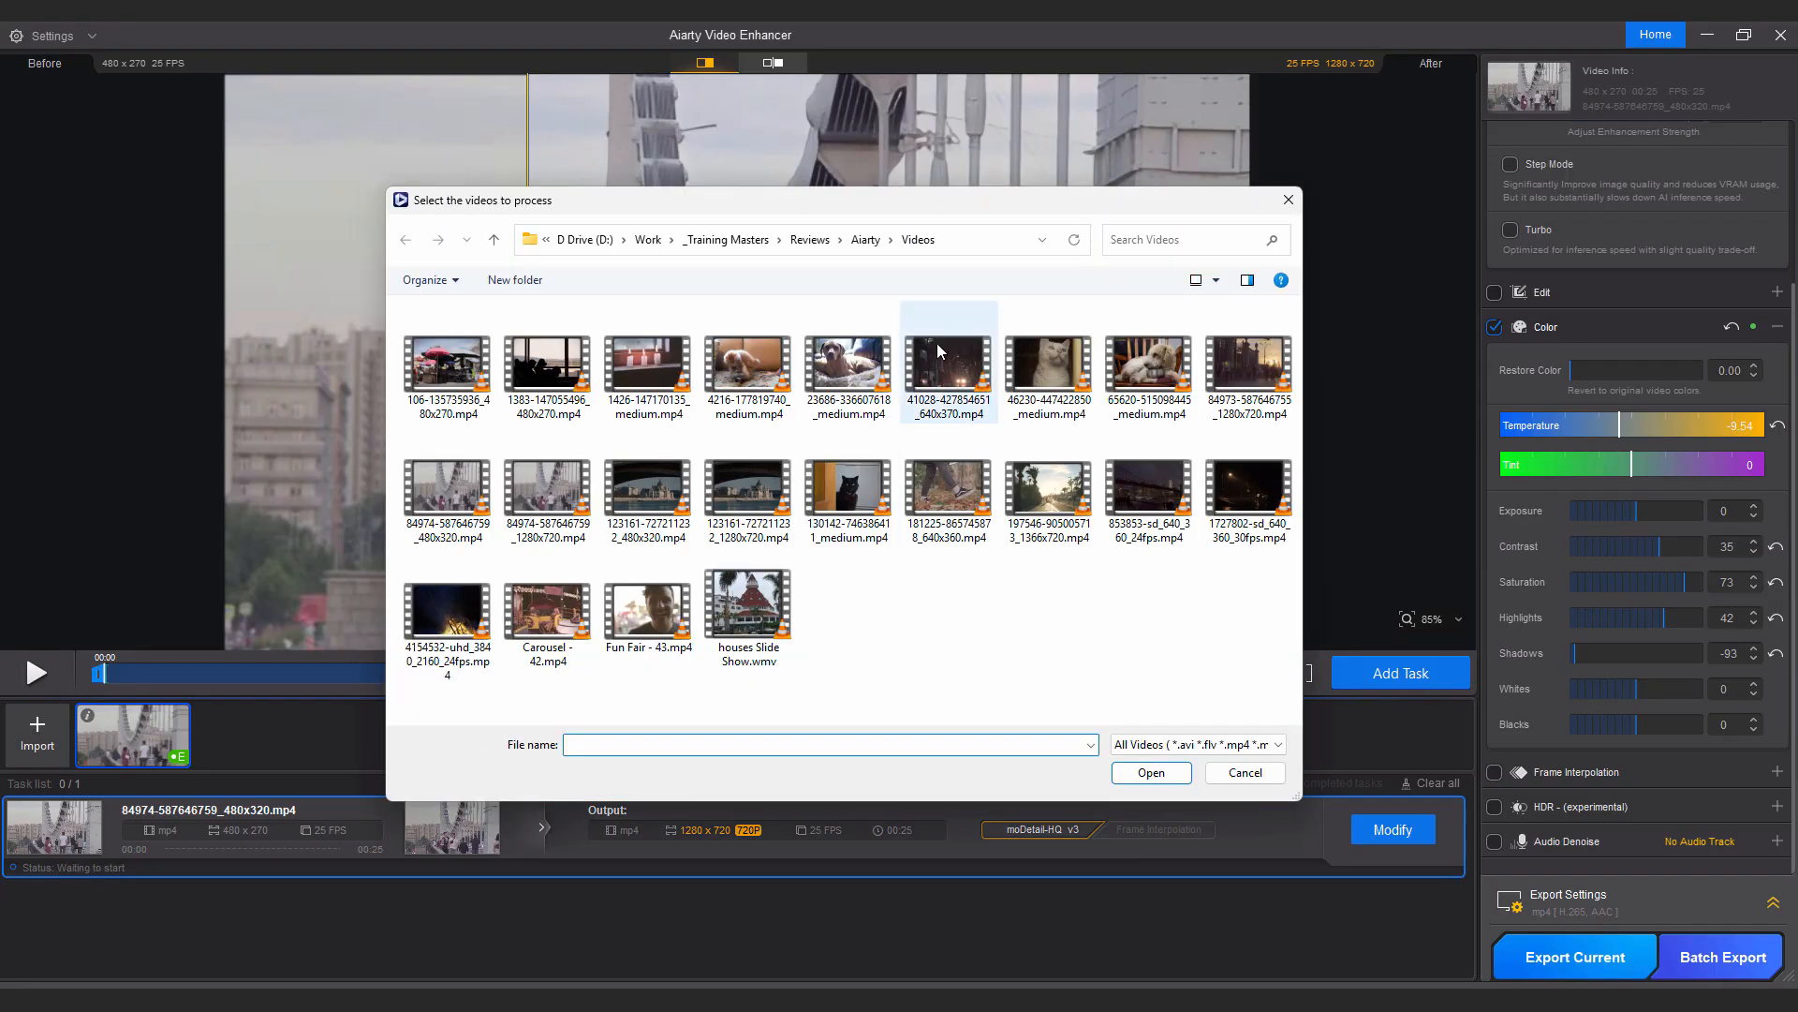
pyautogui.click(946, 365)
pyautogui.click(1161, 770)
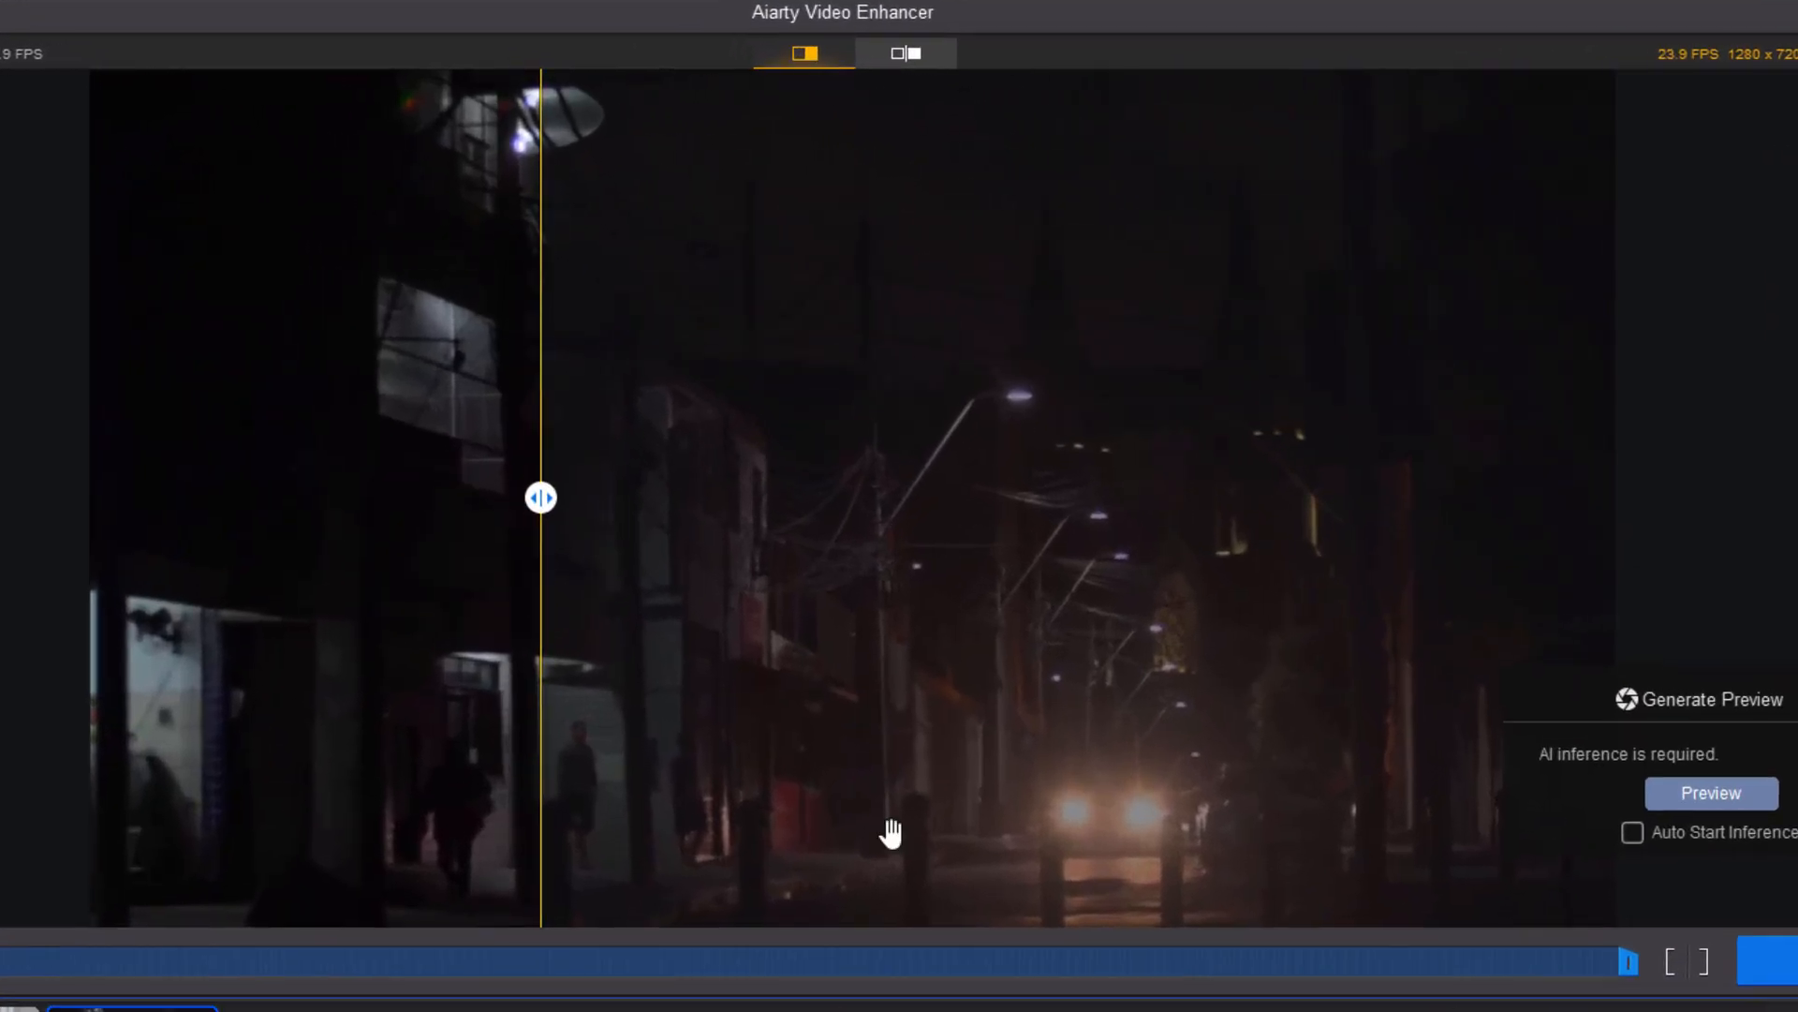
# Generate an AI preview of the night street video and compare it with the original.
pyautogui.moveTo(531, 409); pyautogui.dragTo(590, 388)
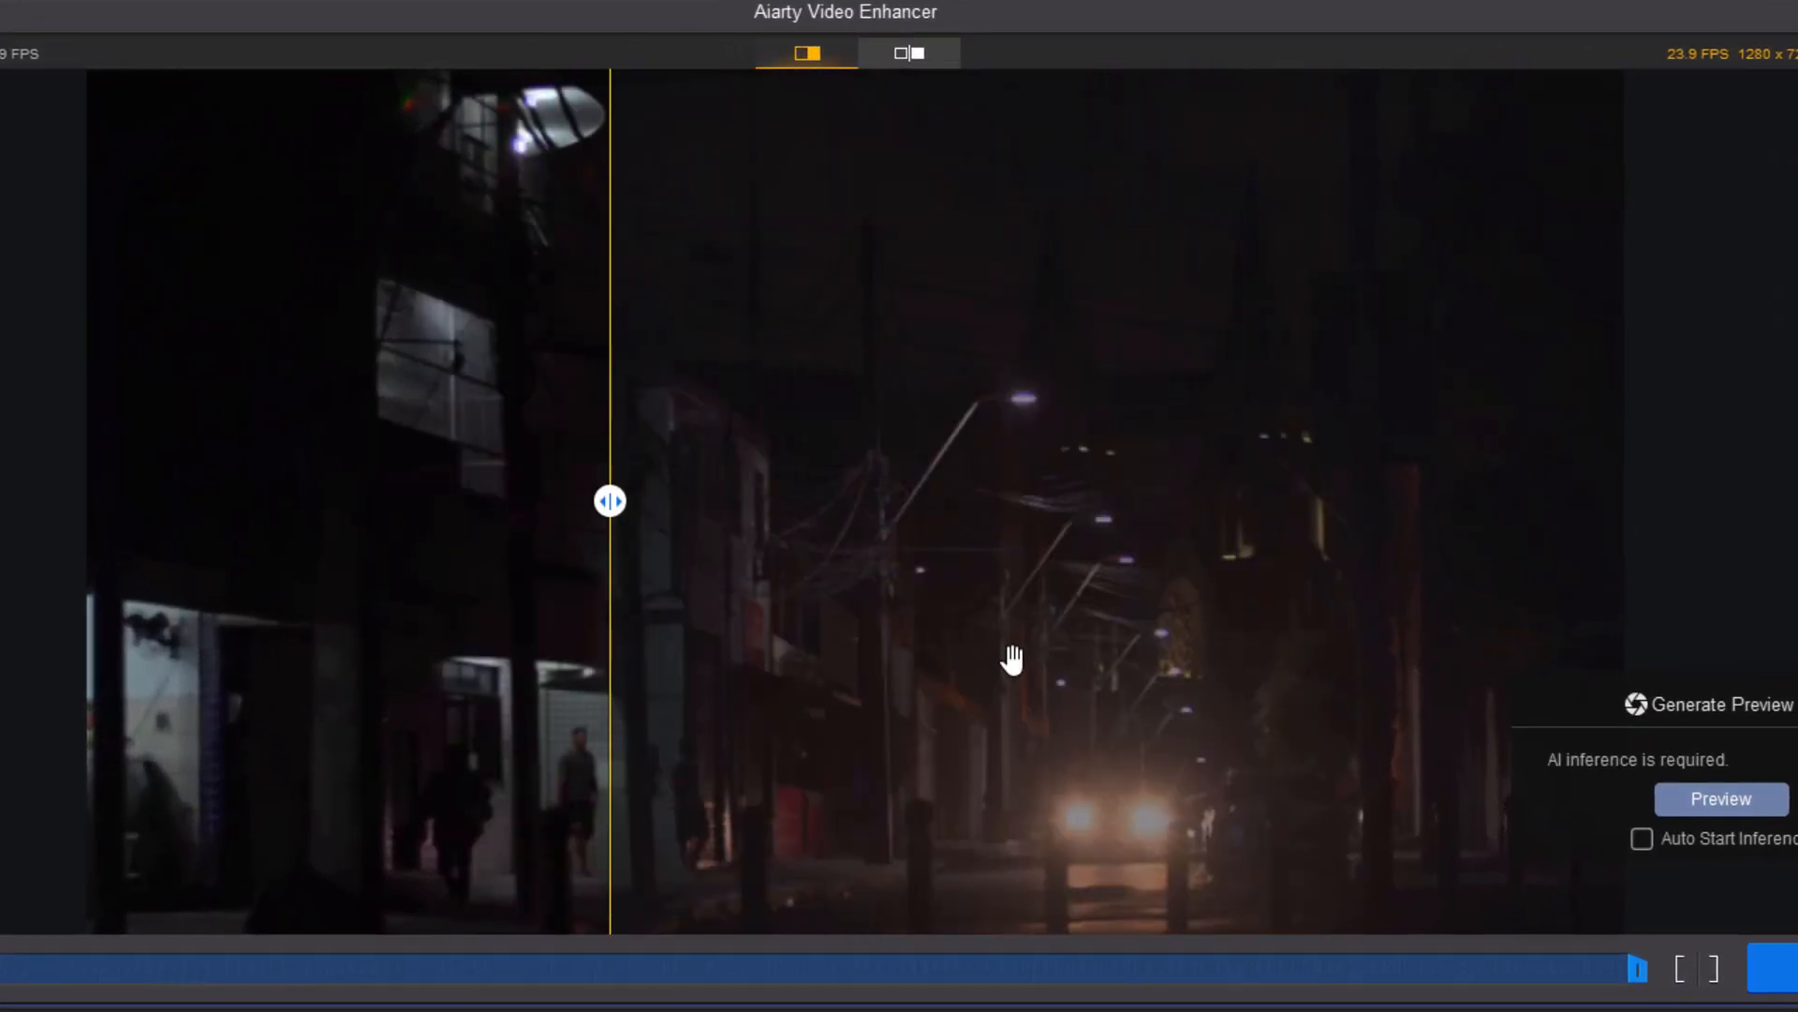
pyautogui.moveTo(609, 501); pyautogui.dragTo(1021, 562)
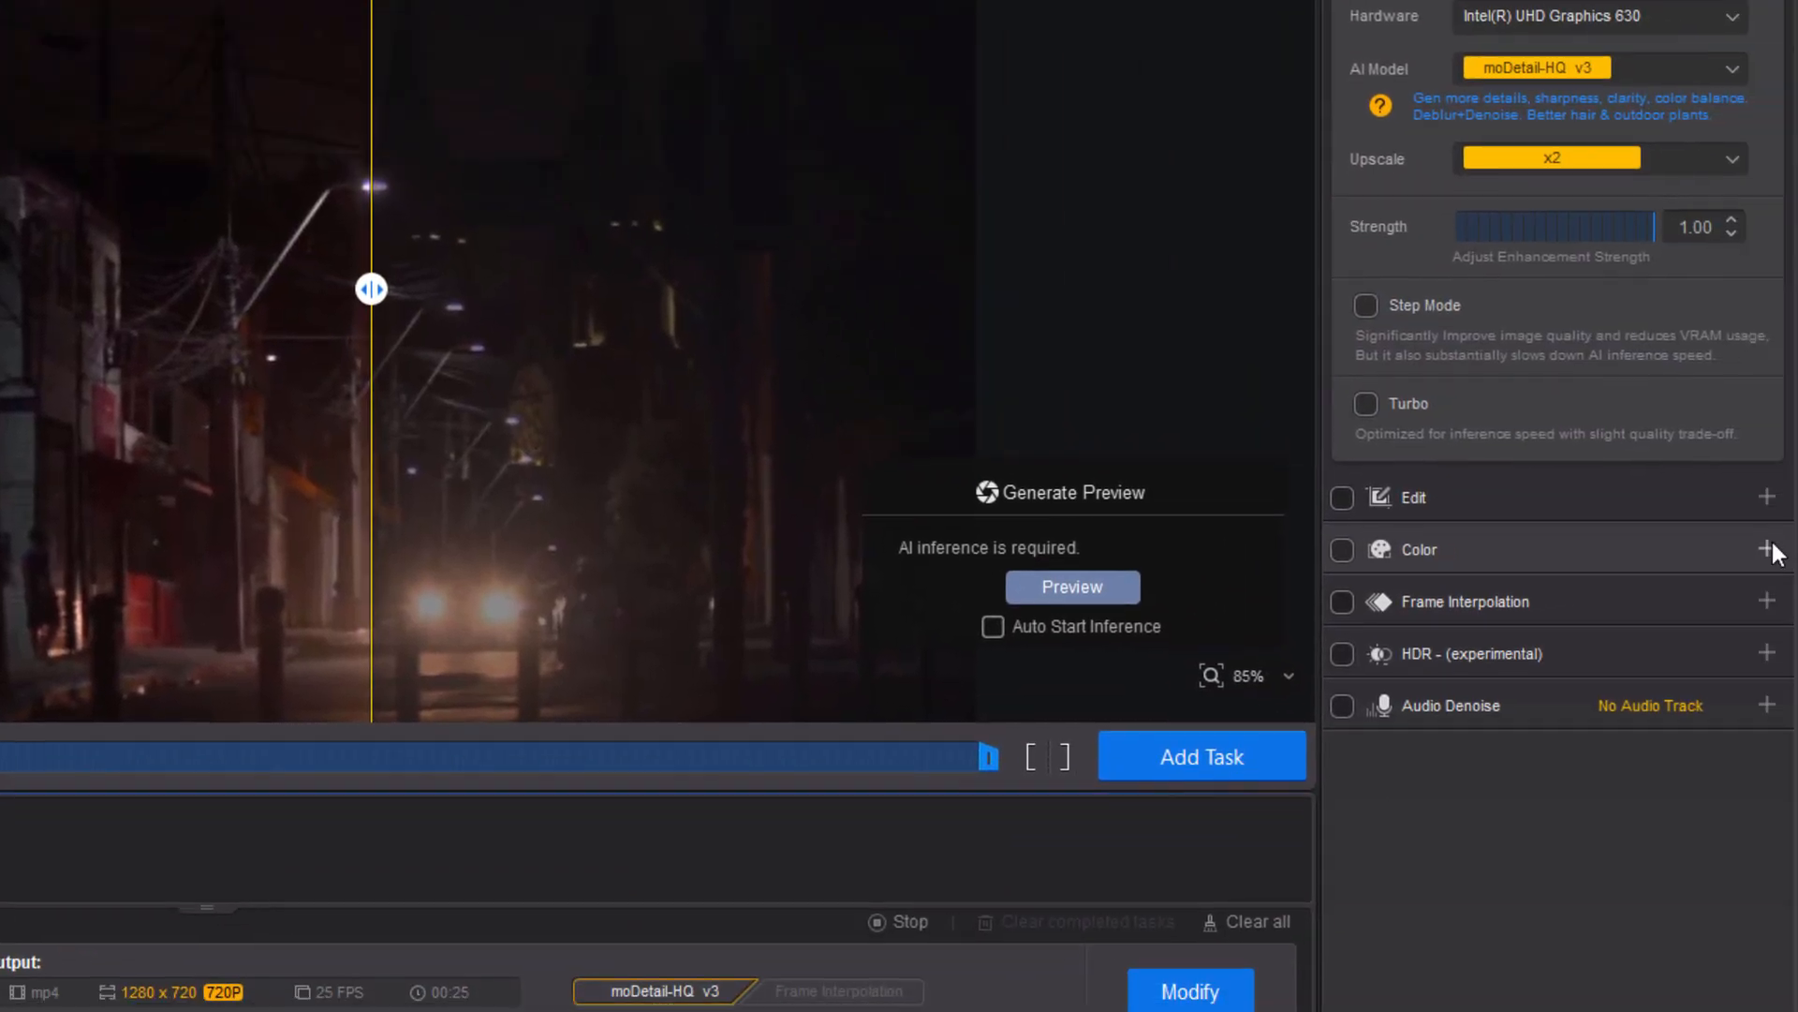
pyautogui.click(1797, 609)
pyautogui.scroll(-1, 1782, 679)
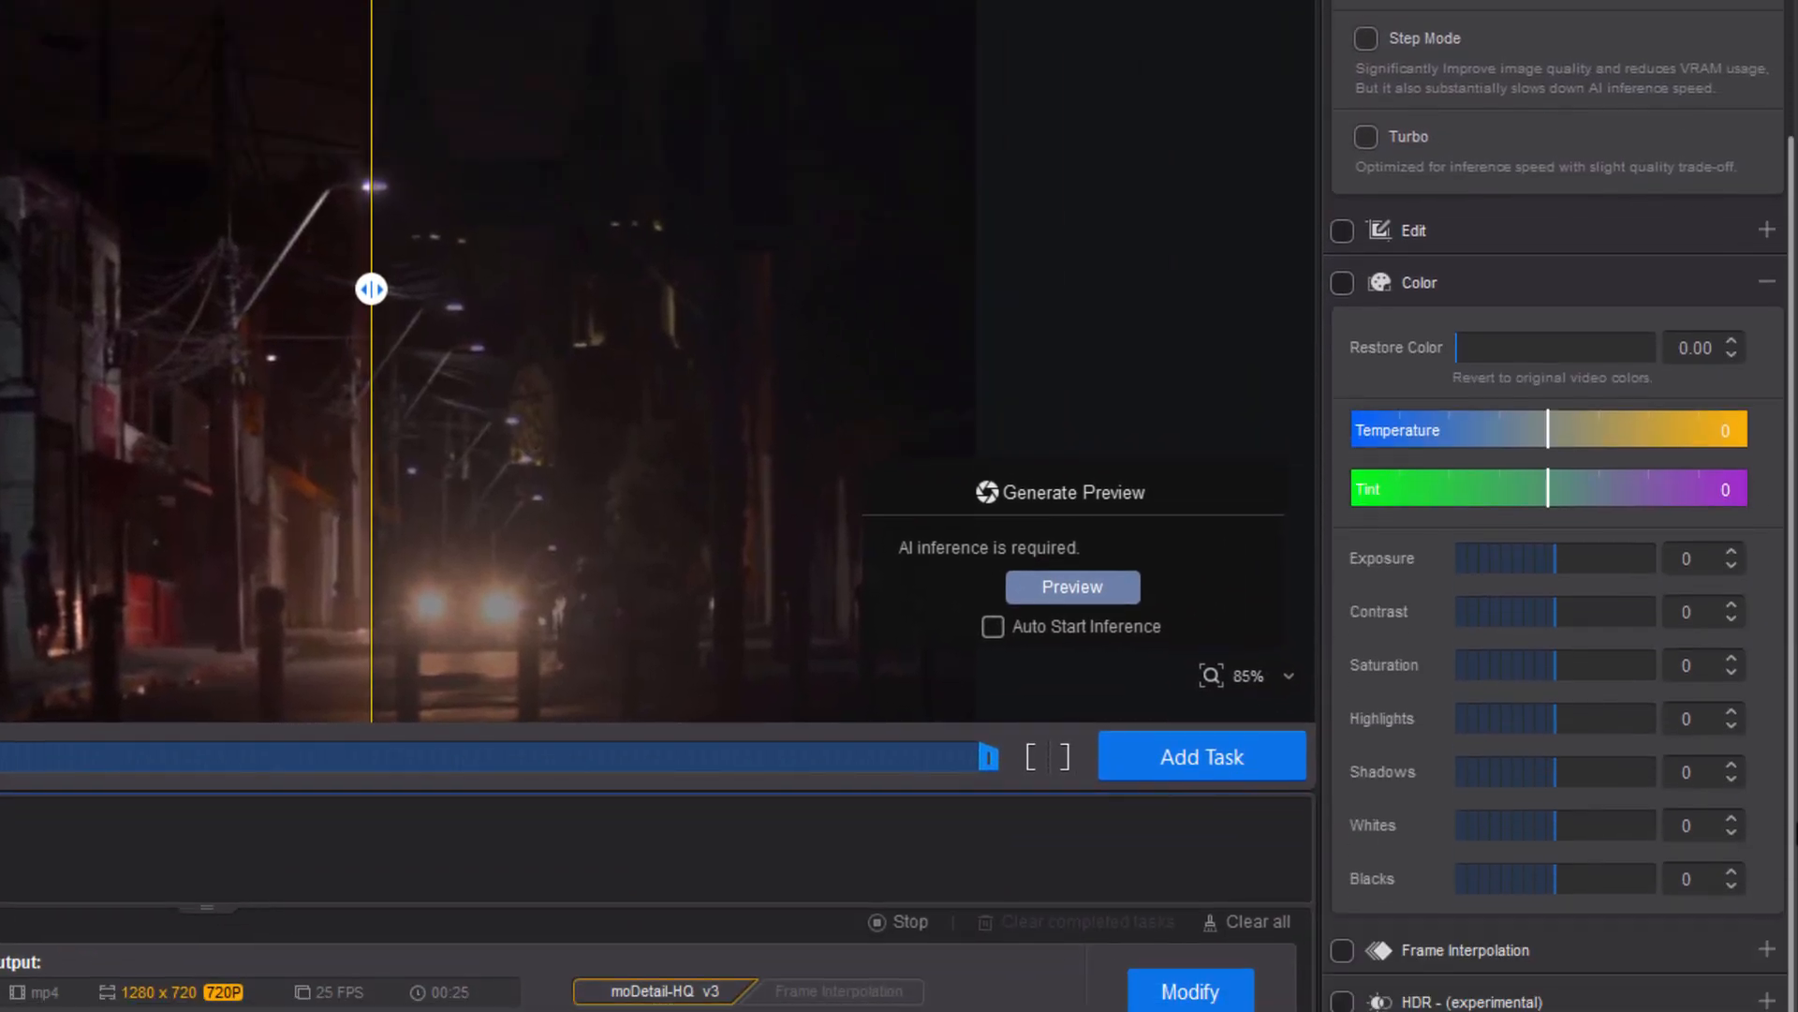
pyautogui.scroll(2, 1782, 676)
pyautogui.click(1767, 499)
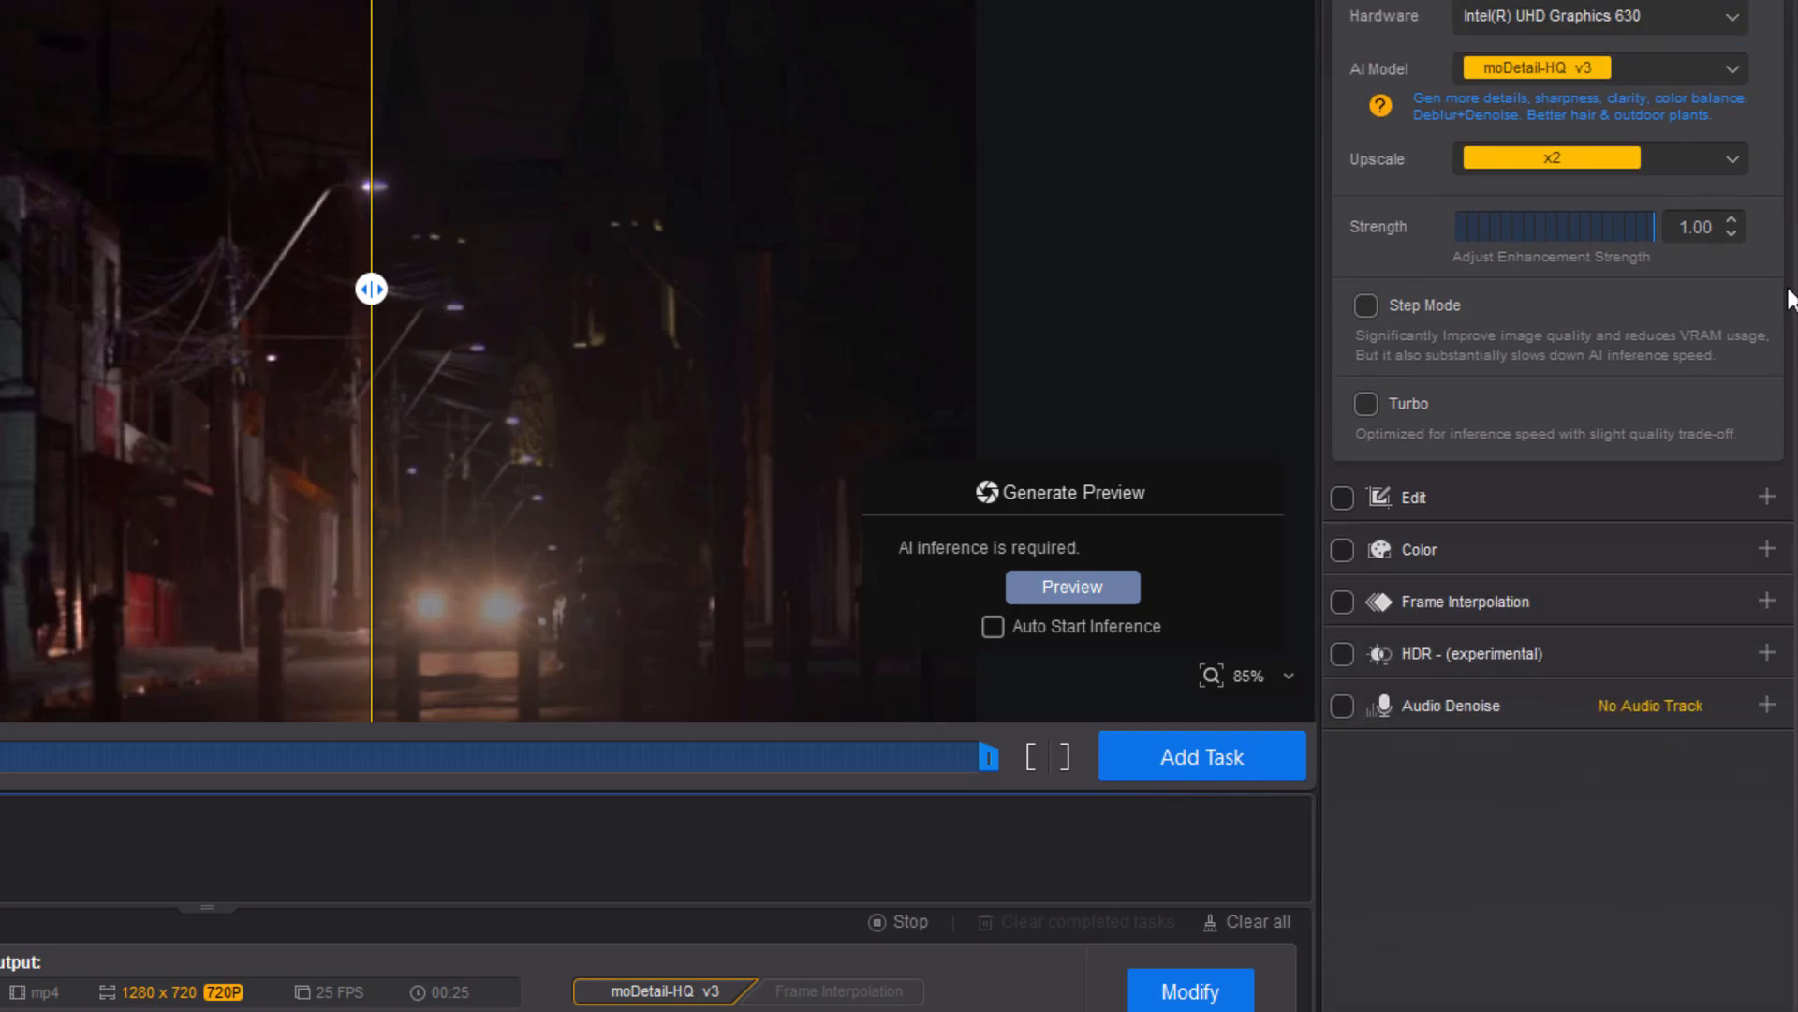
pyautogui.click(1049, 588)
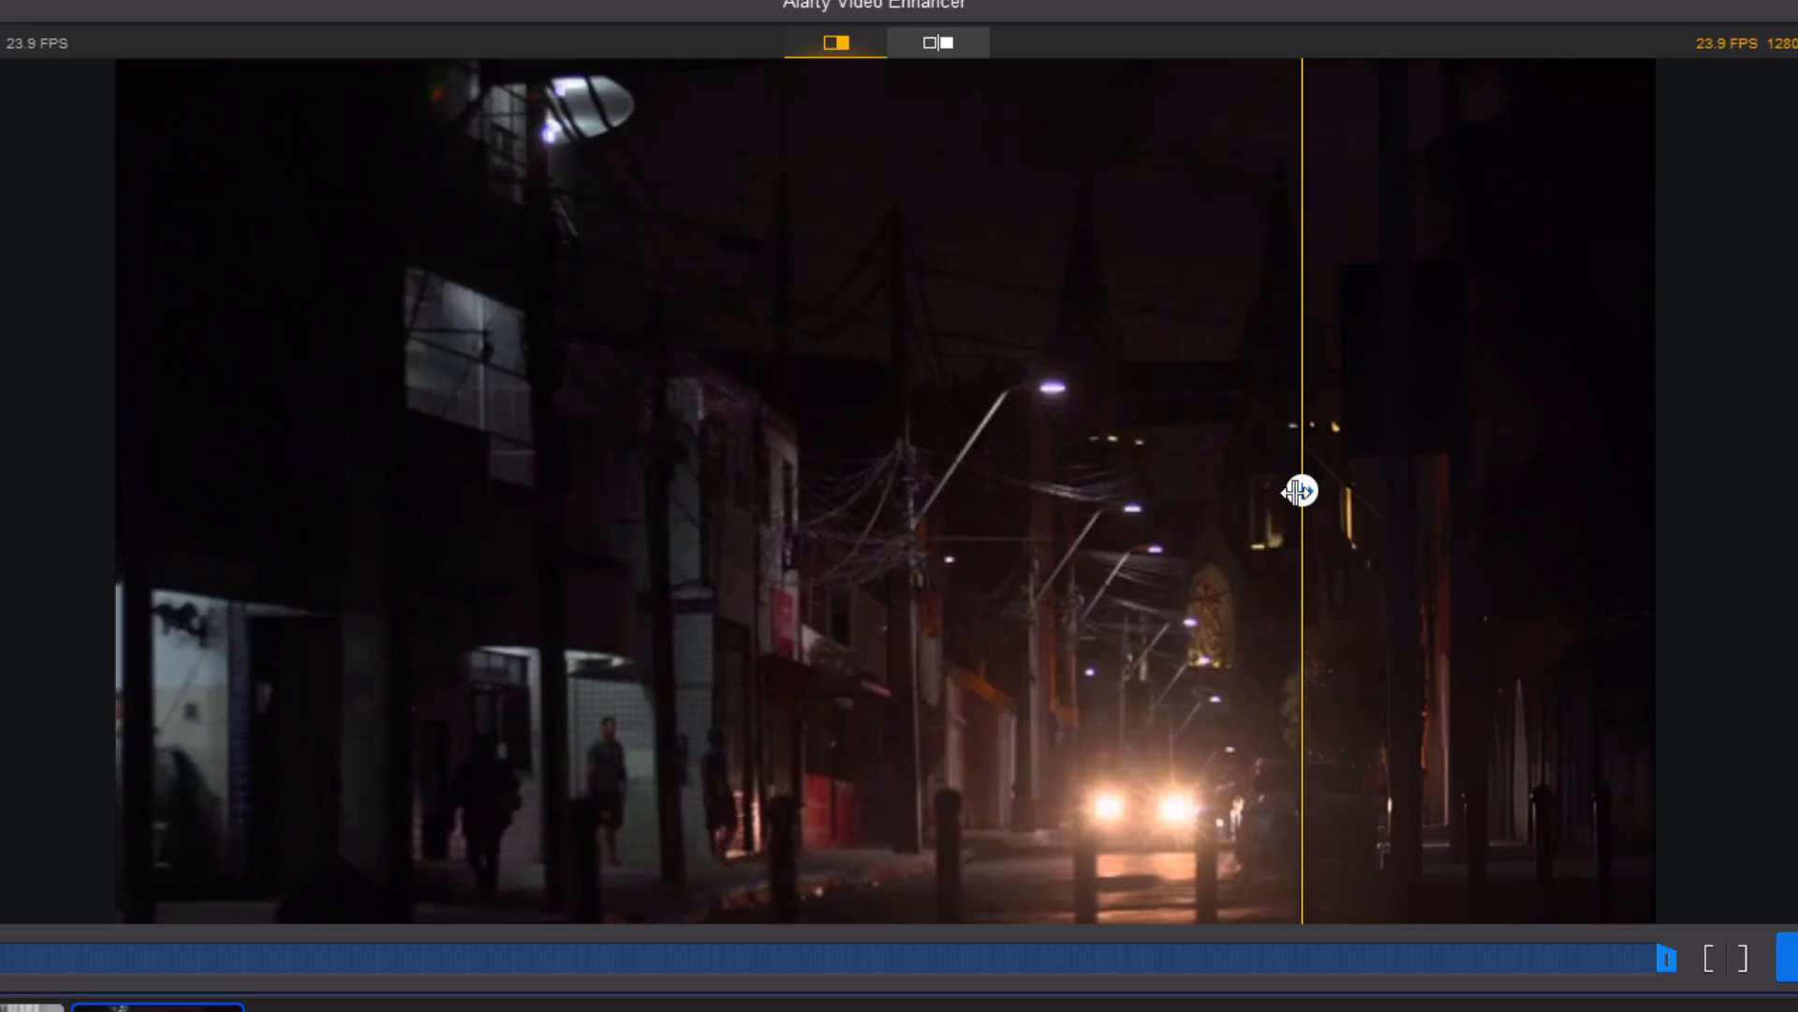
pyautogui.moveTo(1300, 489); pyautogui.dragTo(501, 571)
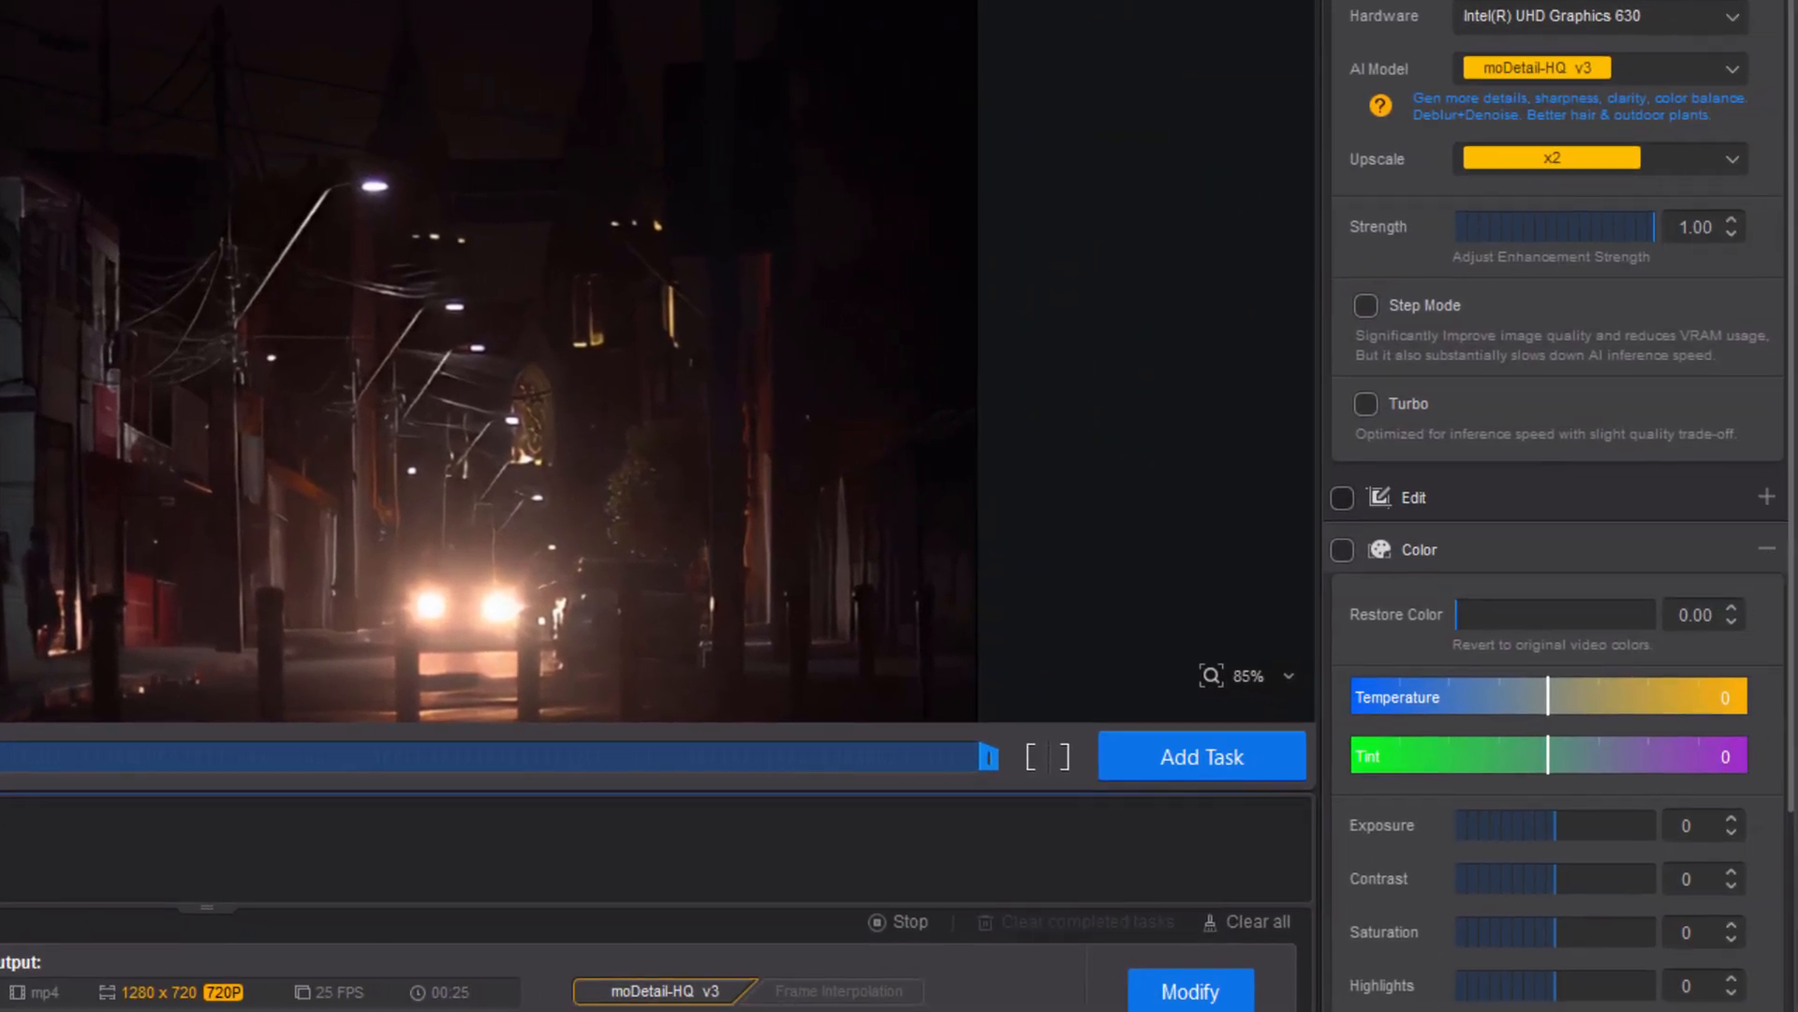
# Enable the Color adjustments for the night video and set exposure to 90.
pyautogui.scroll(-3, 1554, 562)
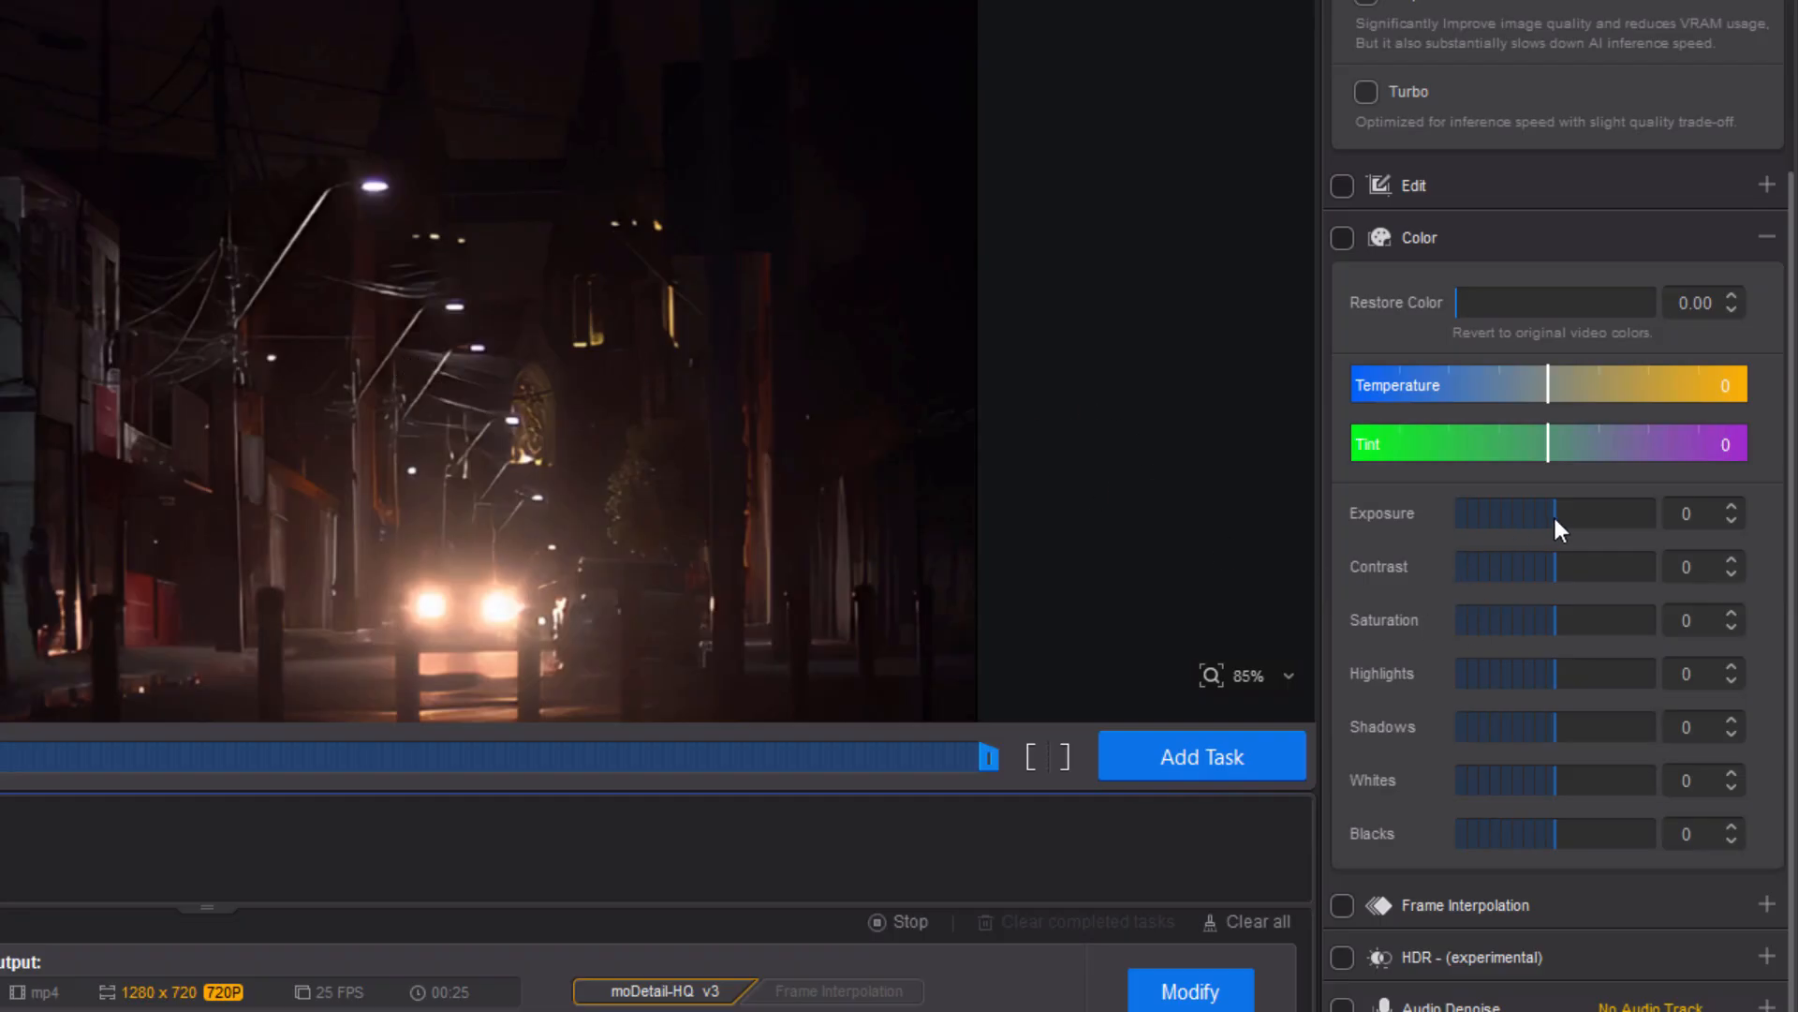
pyautogui.moveTo(1553, 513); pyautogui.dragTo(1544, 630)
pyautogui.click(1764, 568)
pyautogui.click(1765, 620)
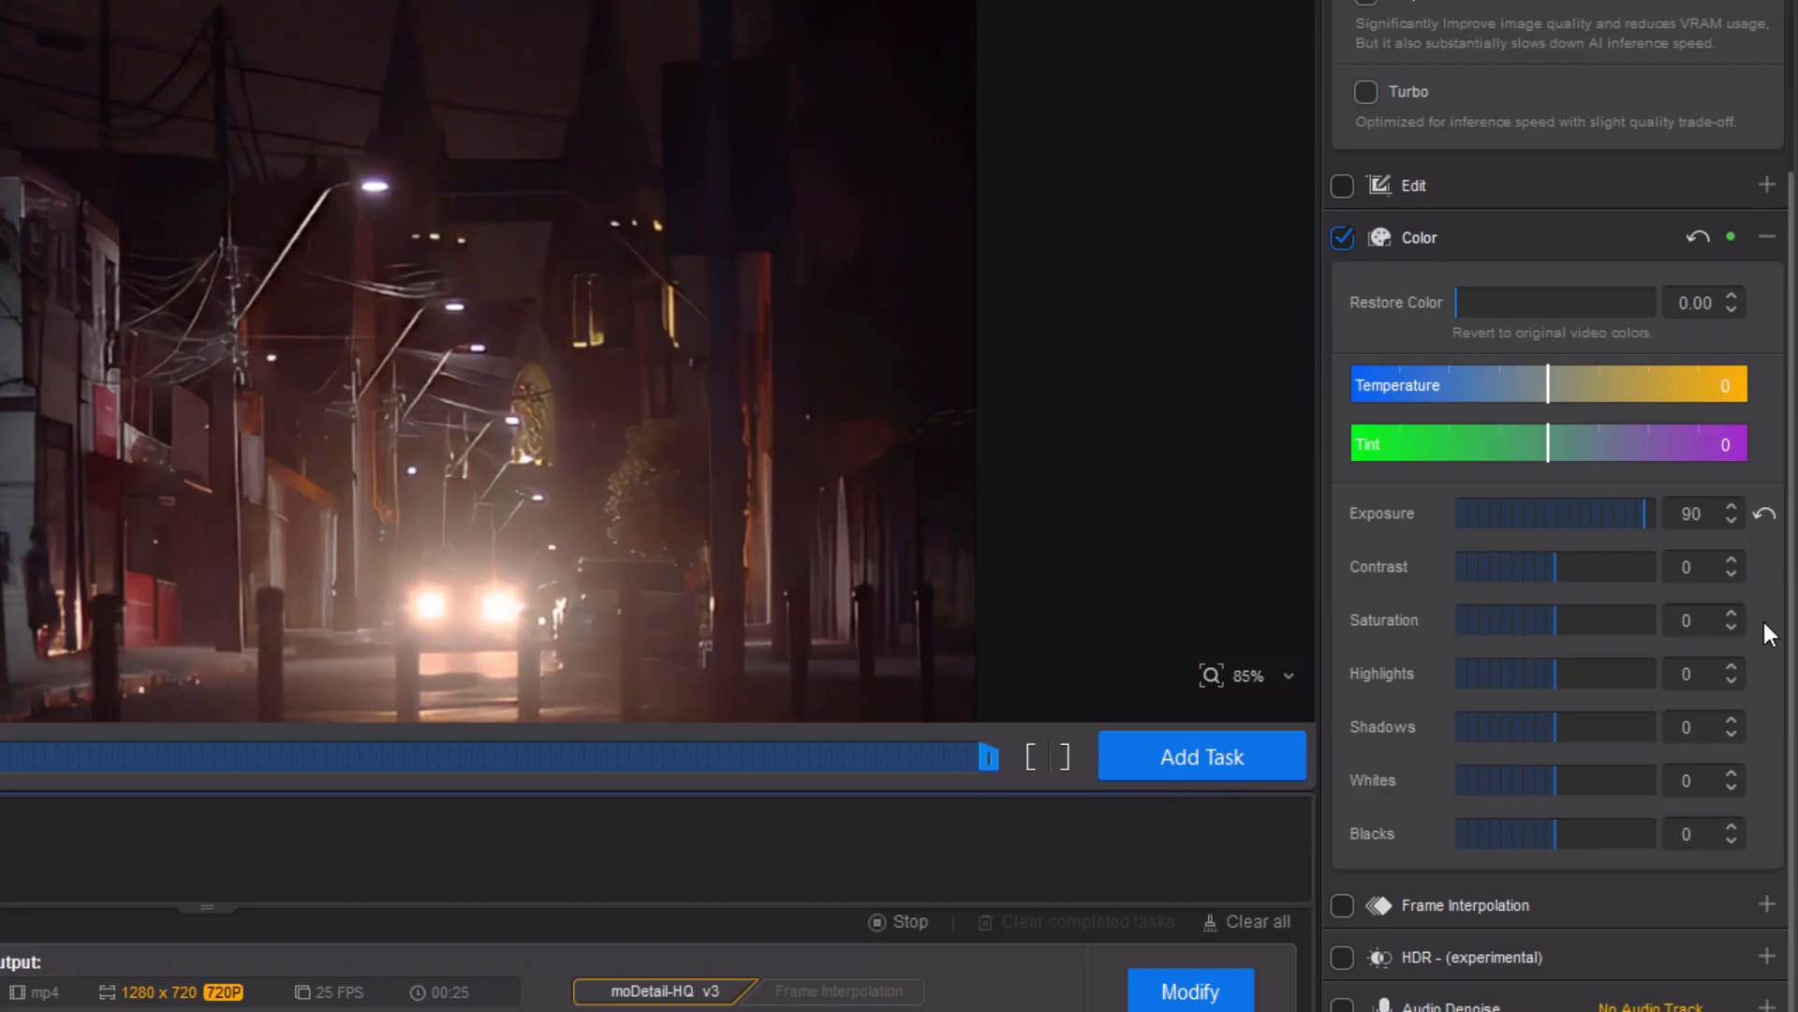
# Set the night video's shadows to 66 and blacks to -39.
pyautogui.moveTo(1556, 678); pyautogui.dragTo(1621, 732)
pyautogui.click(1763, 675)
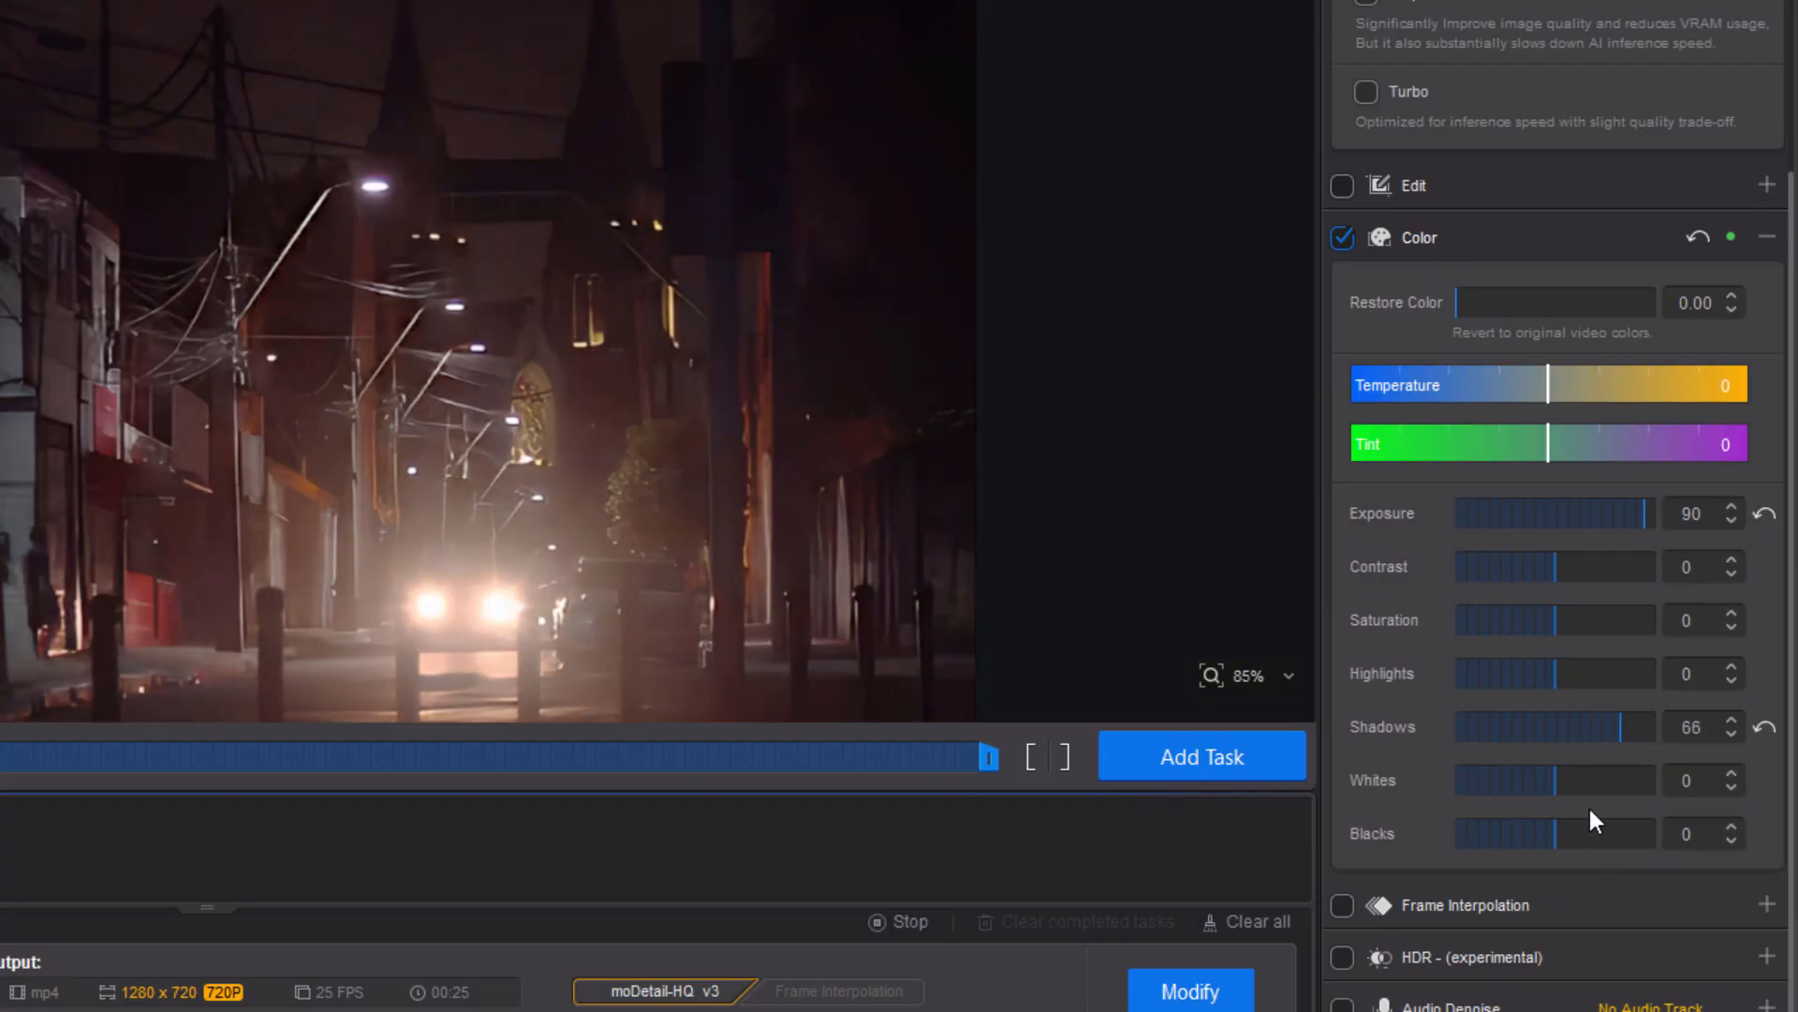
pyautogui.moveTo(1553, 781); pyautogui.dragTo(1576, 780)
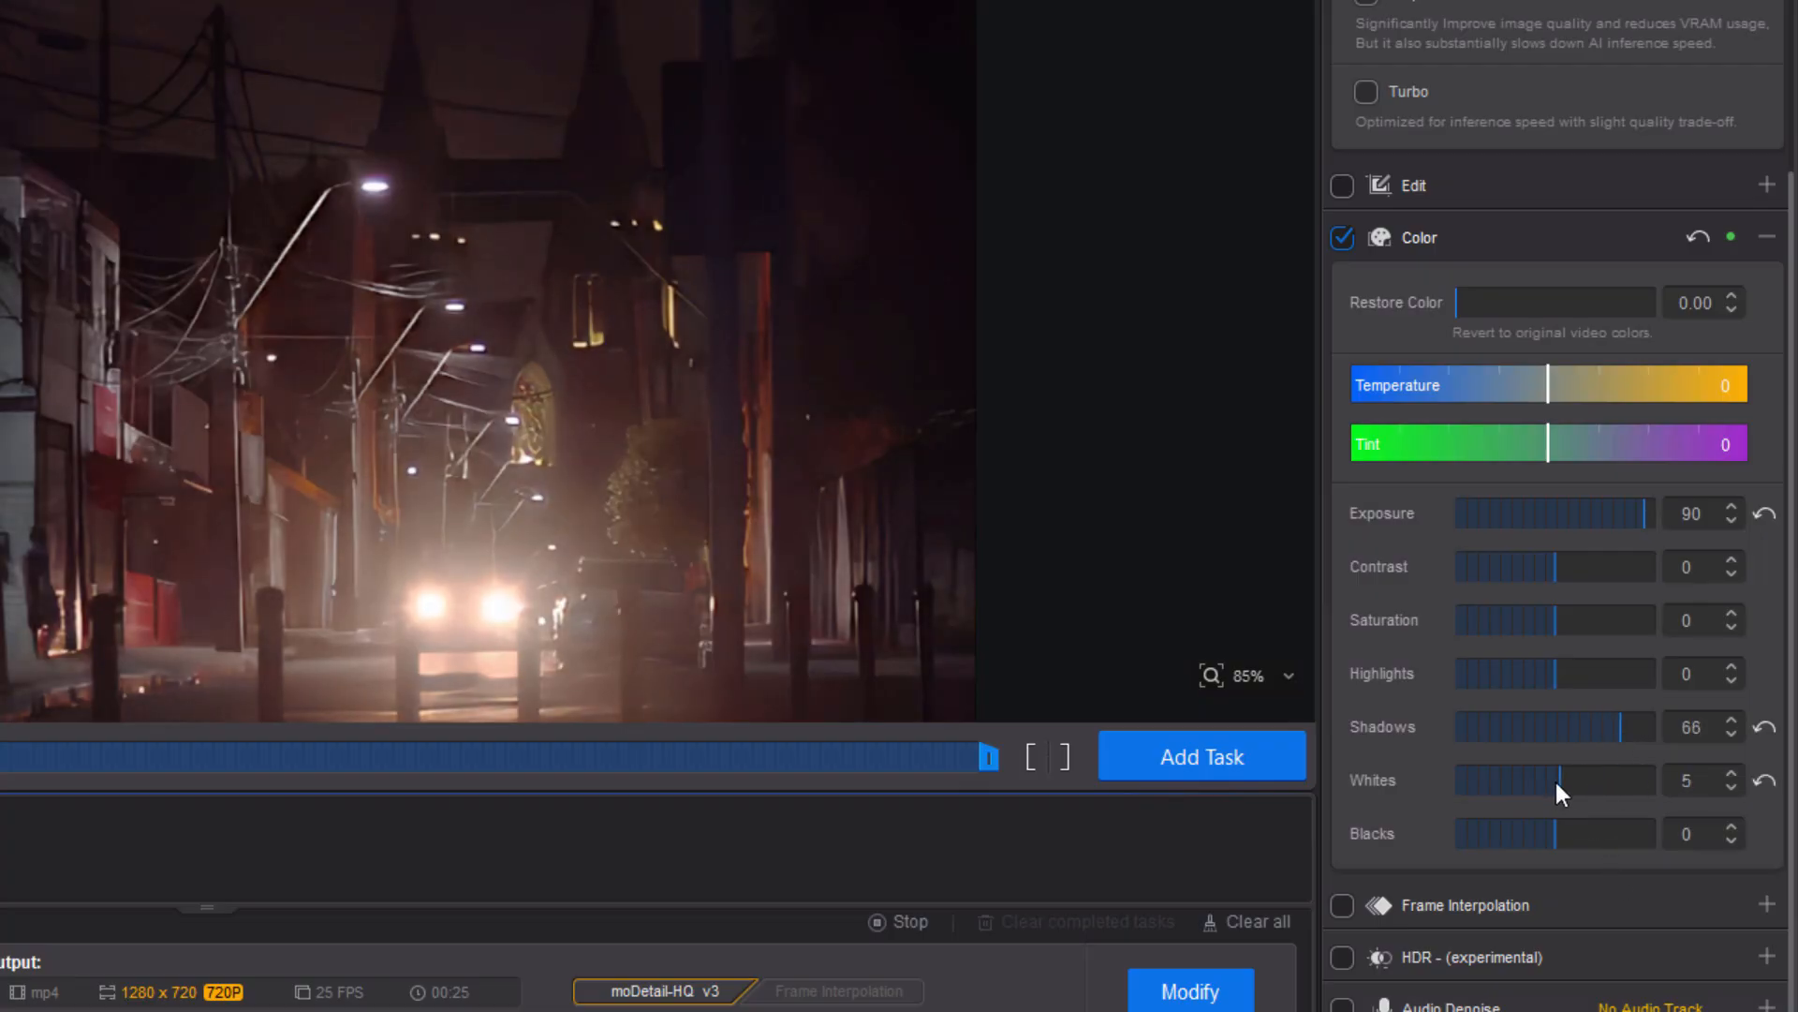
pyautogui.click(1764, 781)
pyautogui.moveTo(1555, 833); pyautogui.dragTo(1515, 835)
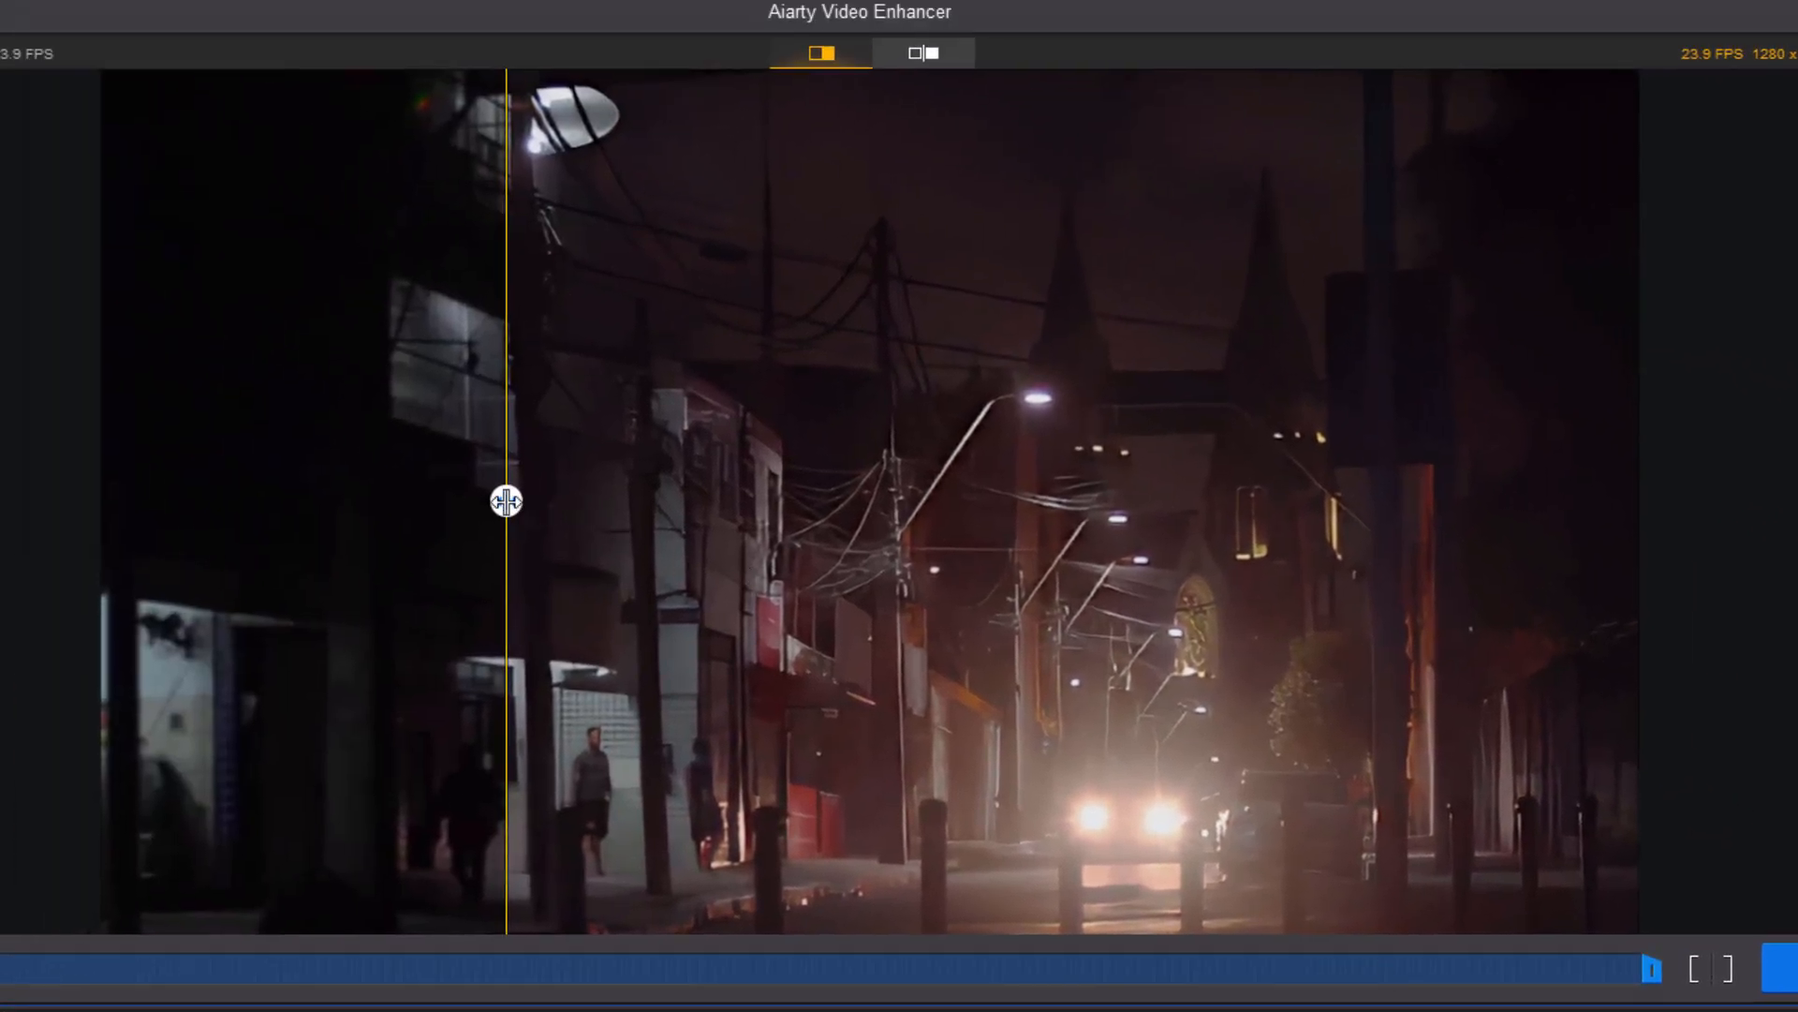
# Compare the graded night video with the original and add it to the task list.
pyautogui.moveTo(506, 501); pyautogui.dragTo(386, 436)
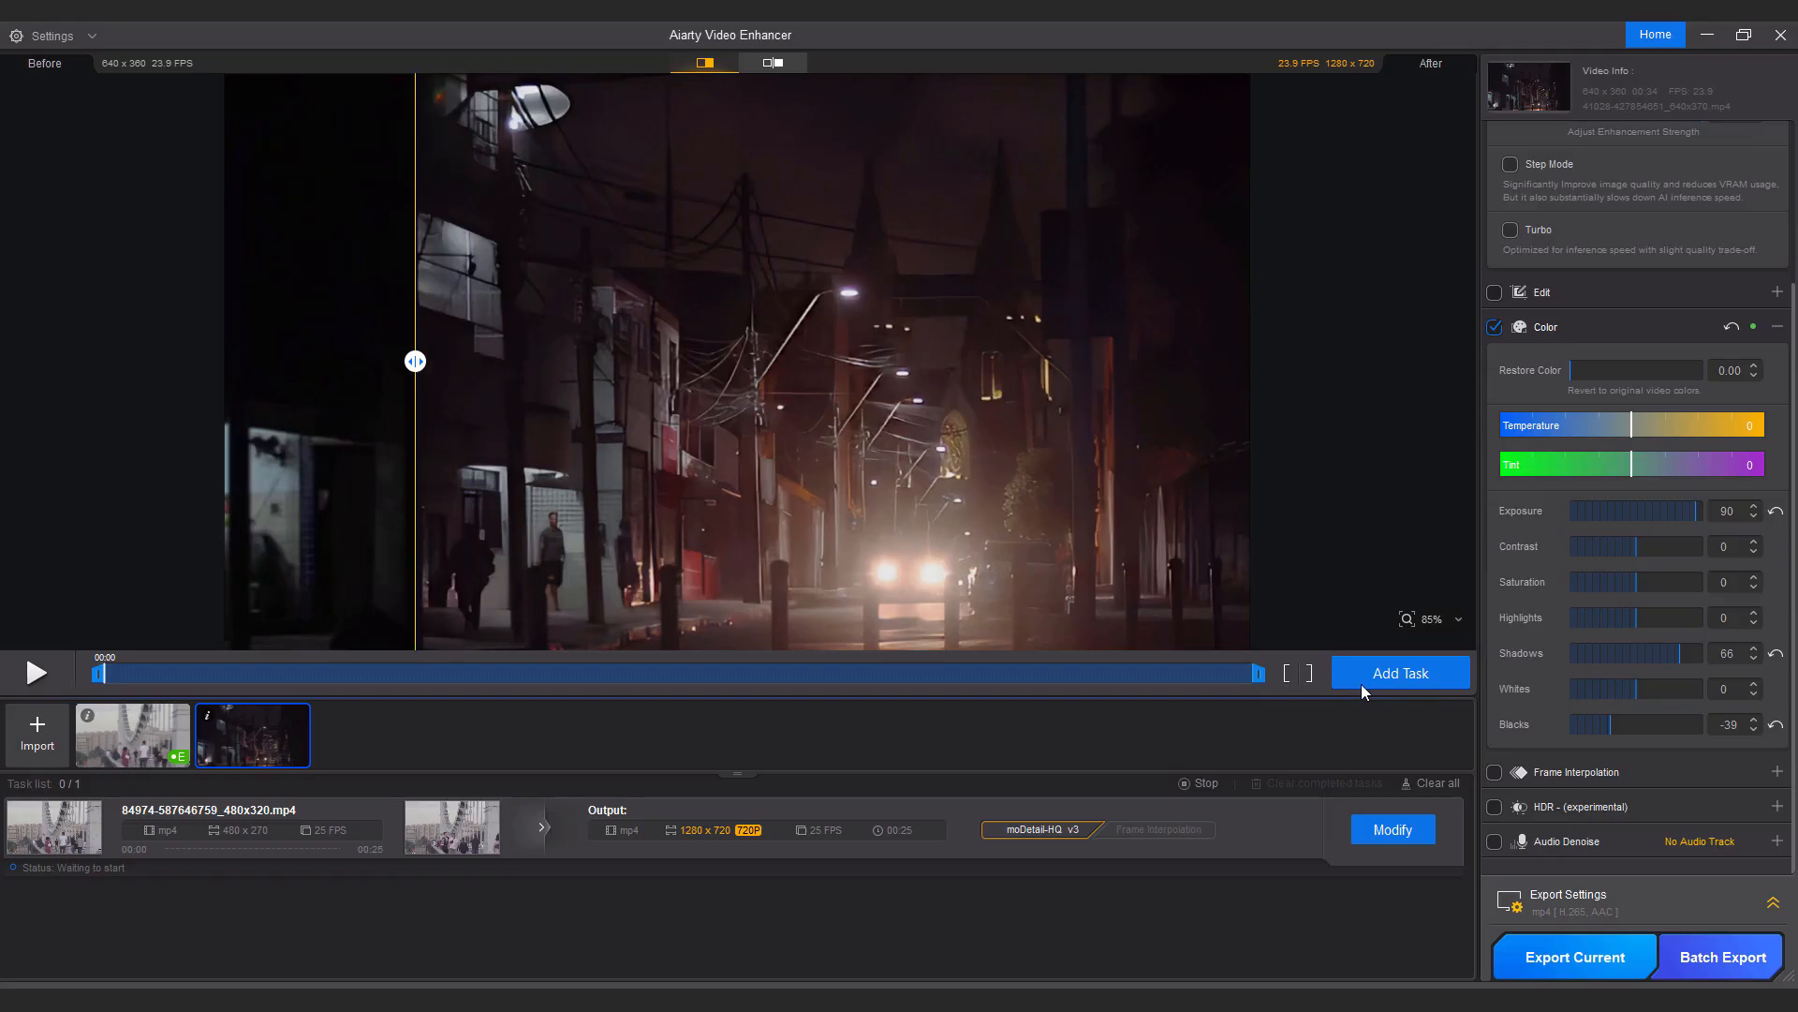
pyautogui.click(1371, 674)
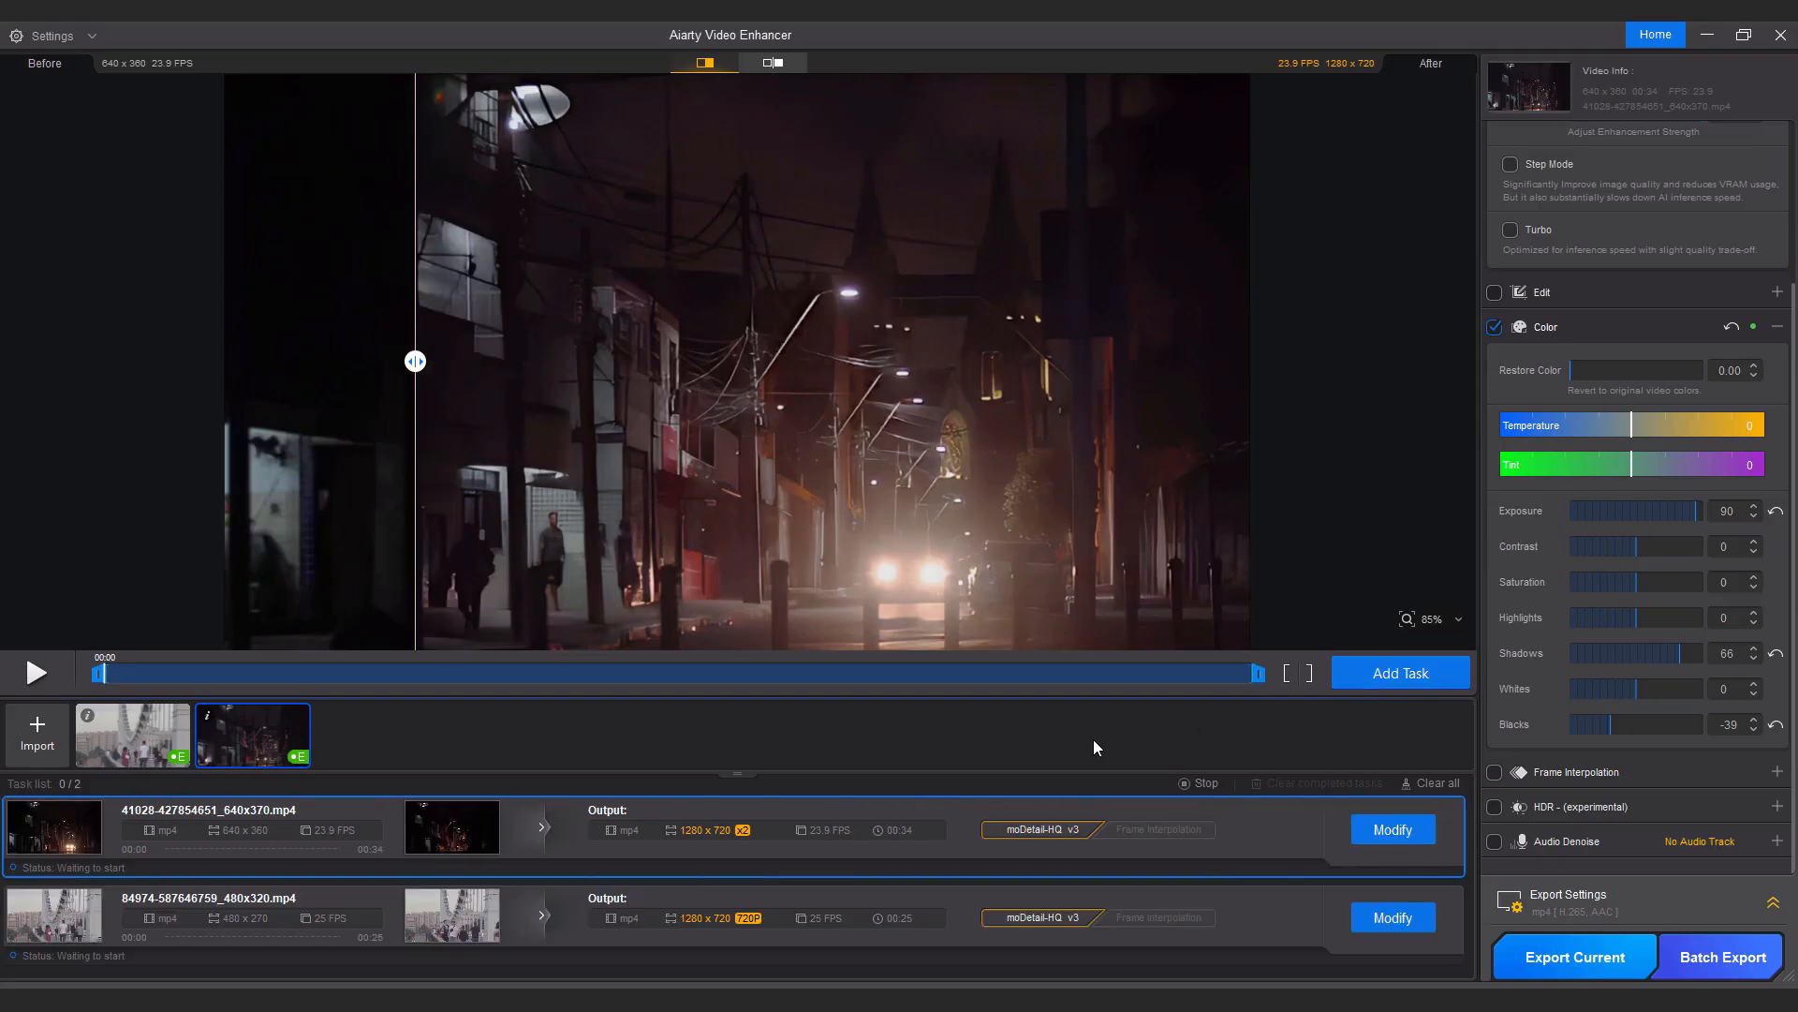